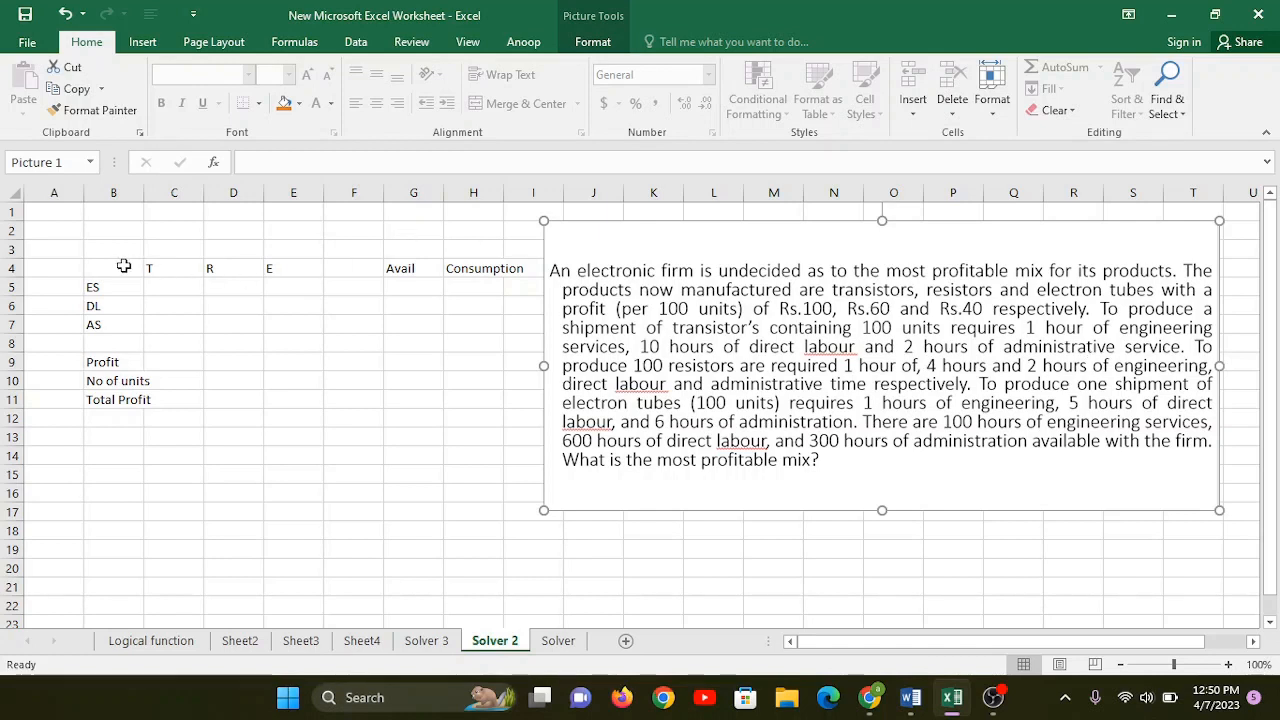
# Examine the table's product headings T, R and E and its resource labels ES, DL and AS against the problem text.
pyautogui.moveTo(123, 266); pyautogui.dragTo(300, 342)
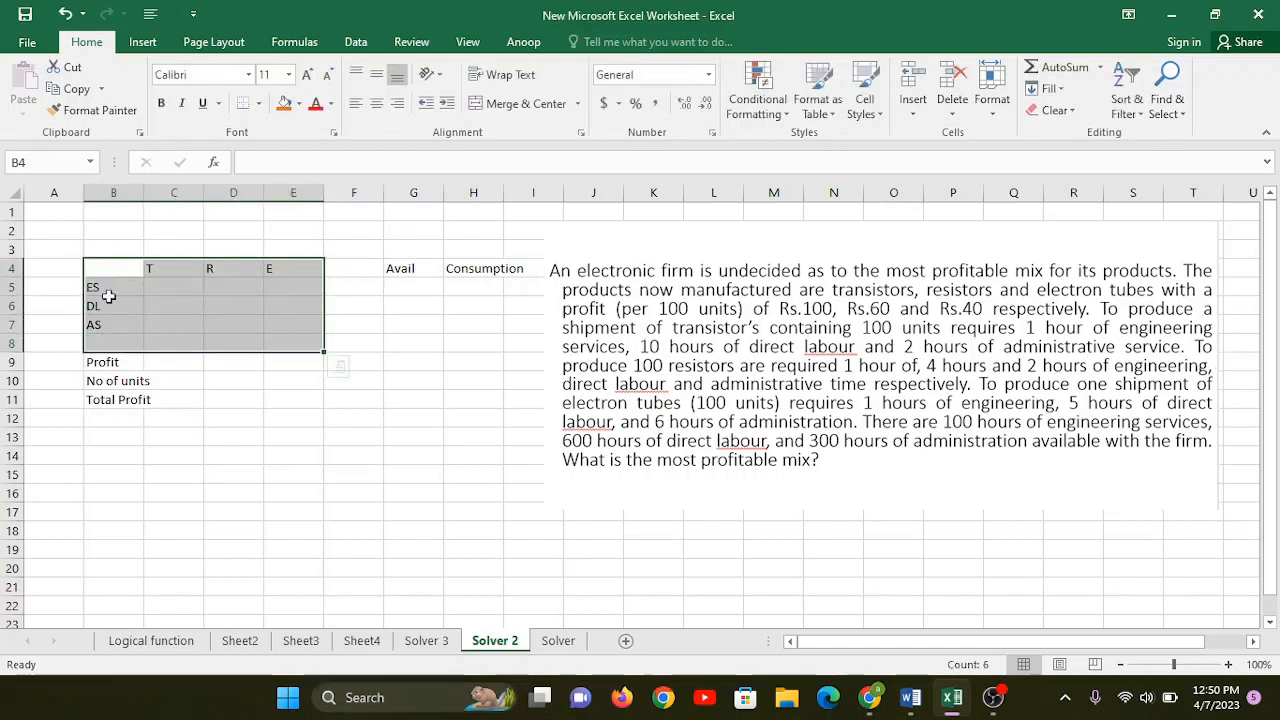
pyautogui.click(98, 266)
pyautogui.click(100, 289)
pyautogui.click(130, 267)
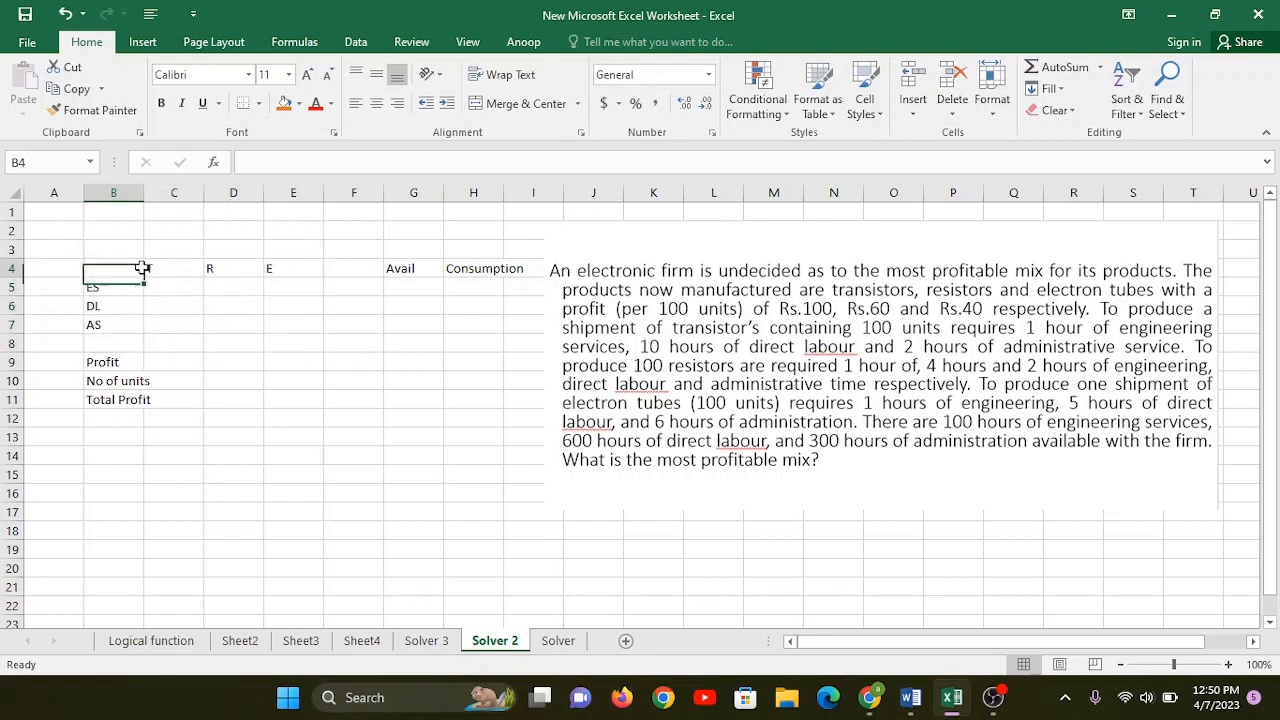
pyautogui.click(235, 267)
pyautogui.click(292, 270)
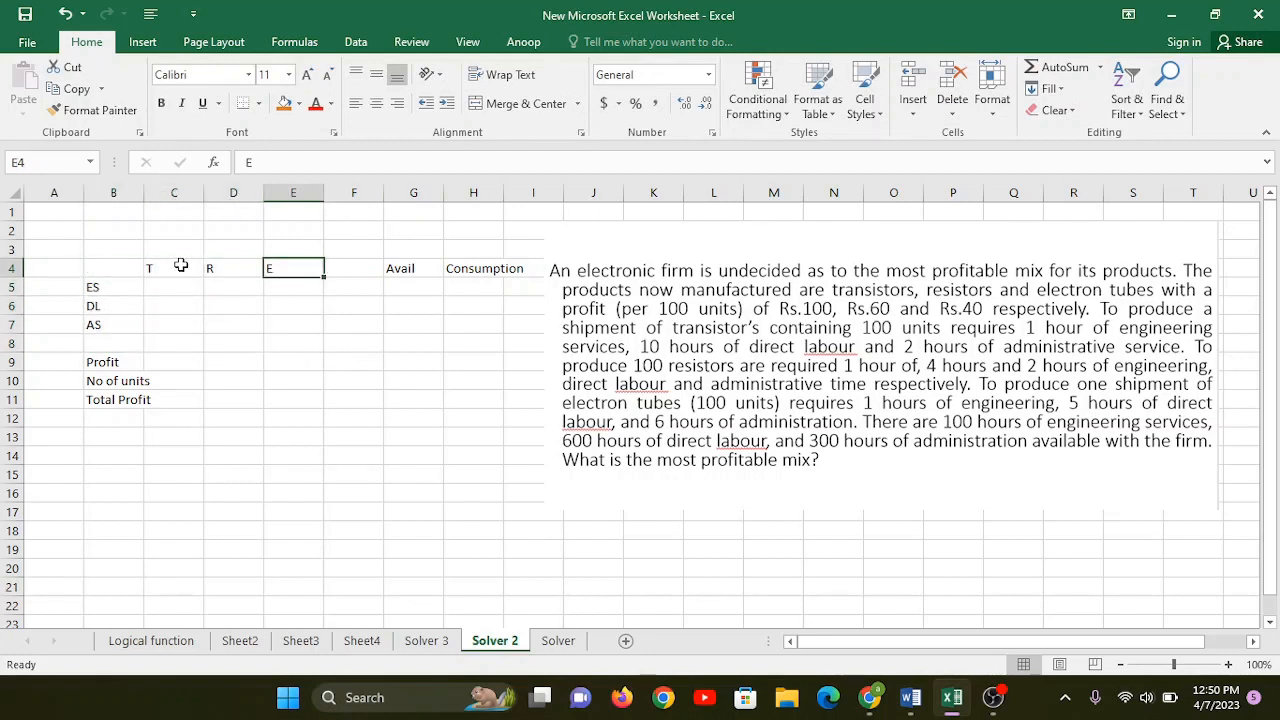
pyautogui.click(181, 265)
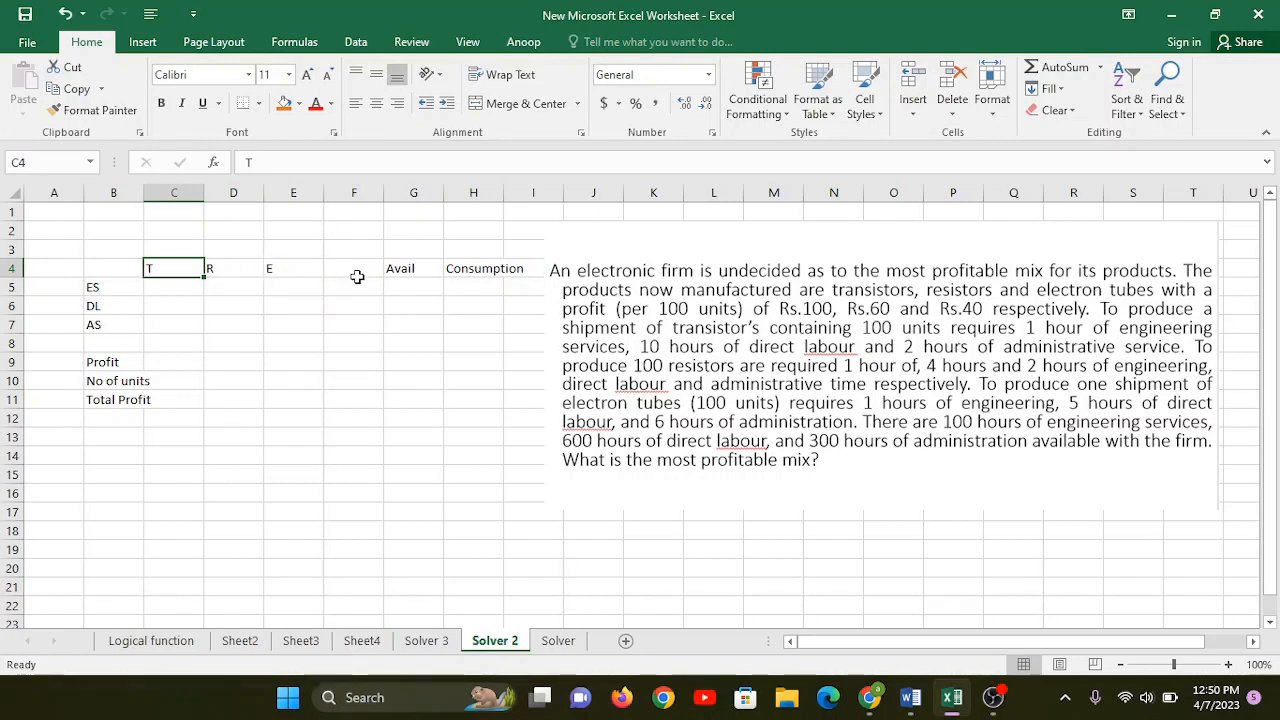
pyautogui.moveTo(166, 266); pyautogui.dragTo(268, 268)
pyautogui.click(191, 268)
pyautogui.click(242, 270)
pyautogui.click(295, 266)
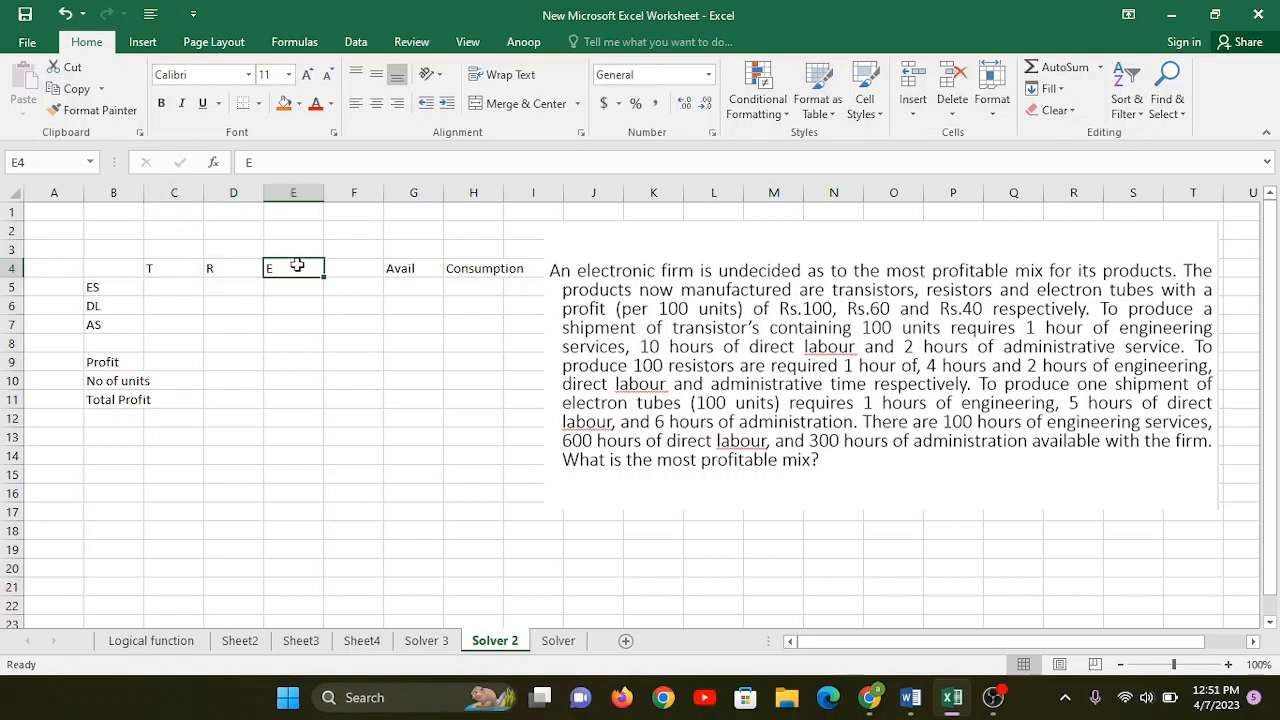
pyautogui.moveTo(168, 270); pyautogui.dragTo(292, 268)
pyautogui.moveTo(114, 289); pyautogui.dragTo(113, 330)
pyautogui.click(110, 288)
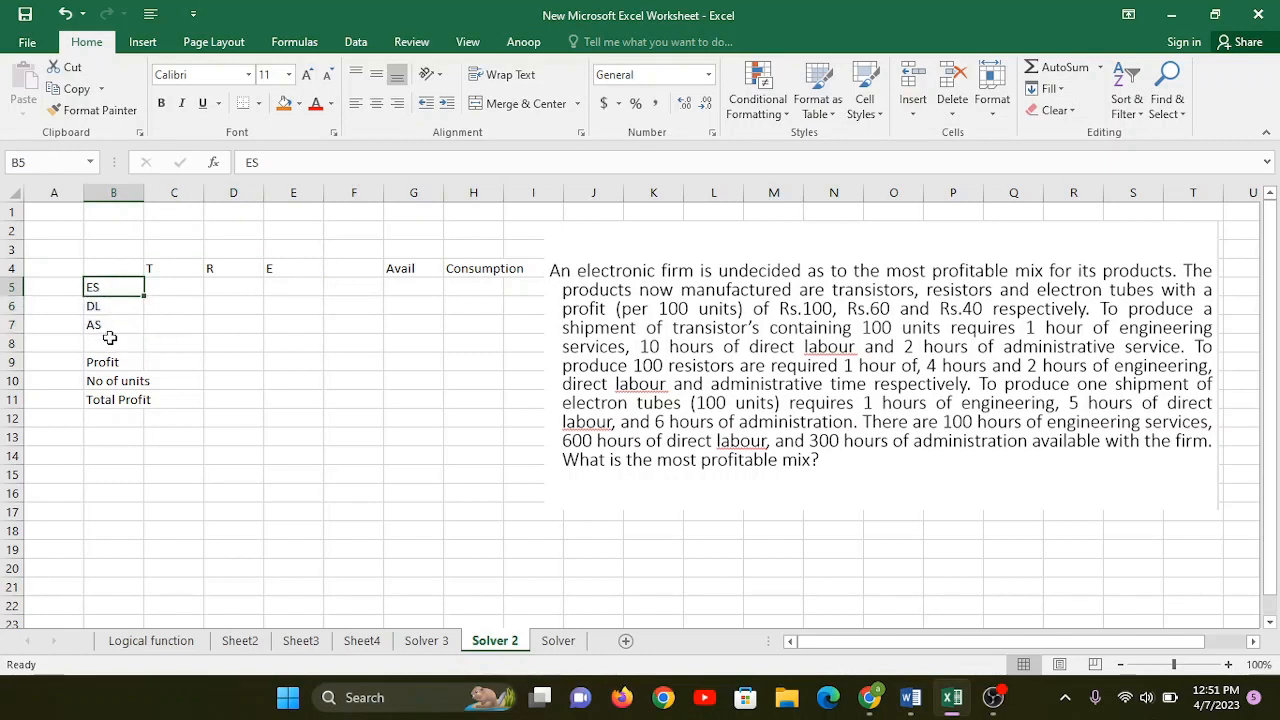
pyautogui.click(112, 308)
pyautogui.click(110, 325)
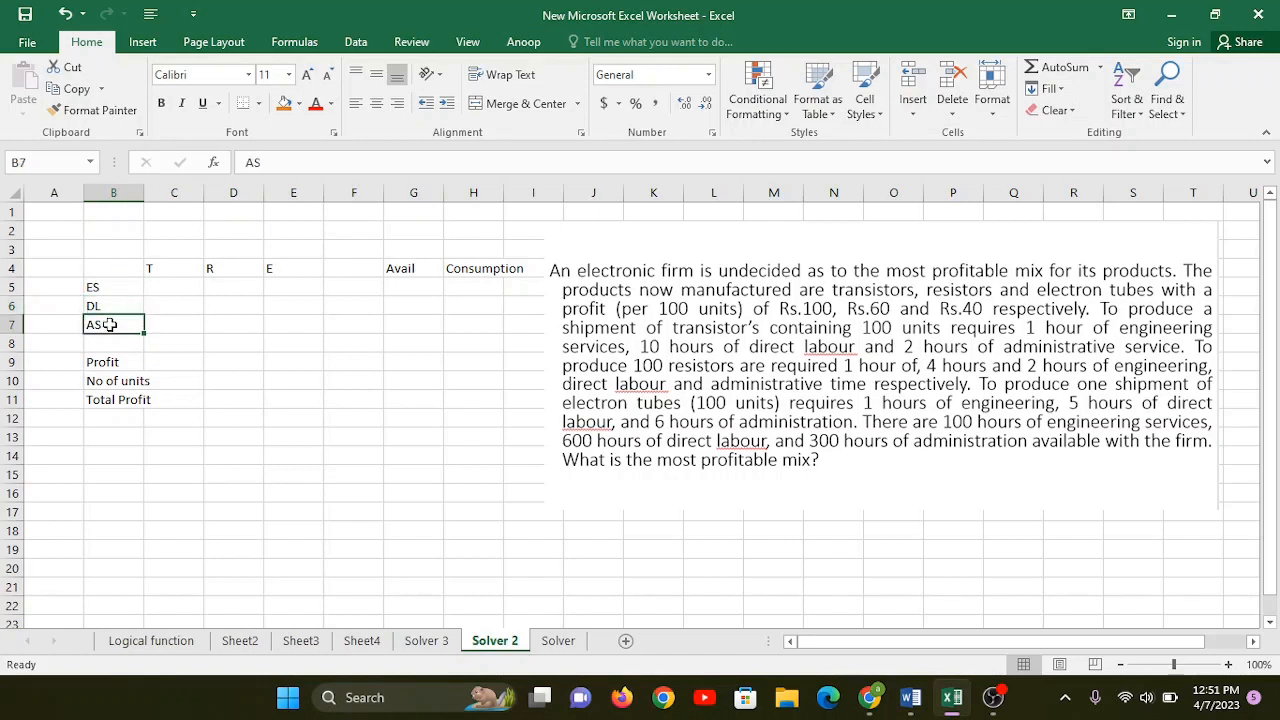
# Apply all borders to the empty requirement cells C5:E7.
pyautogui.moveTo(170, 286); pyautogui.dragTo(305, 327)
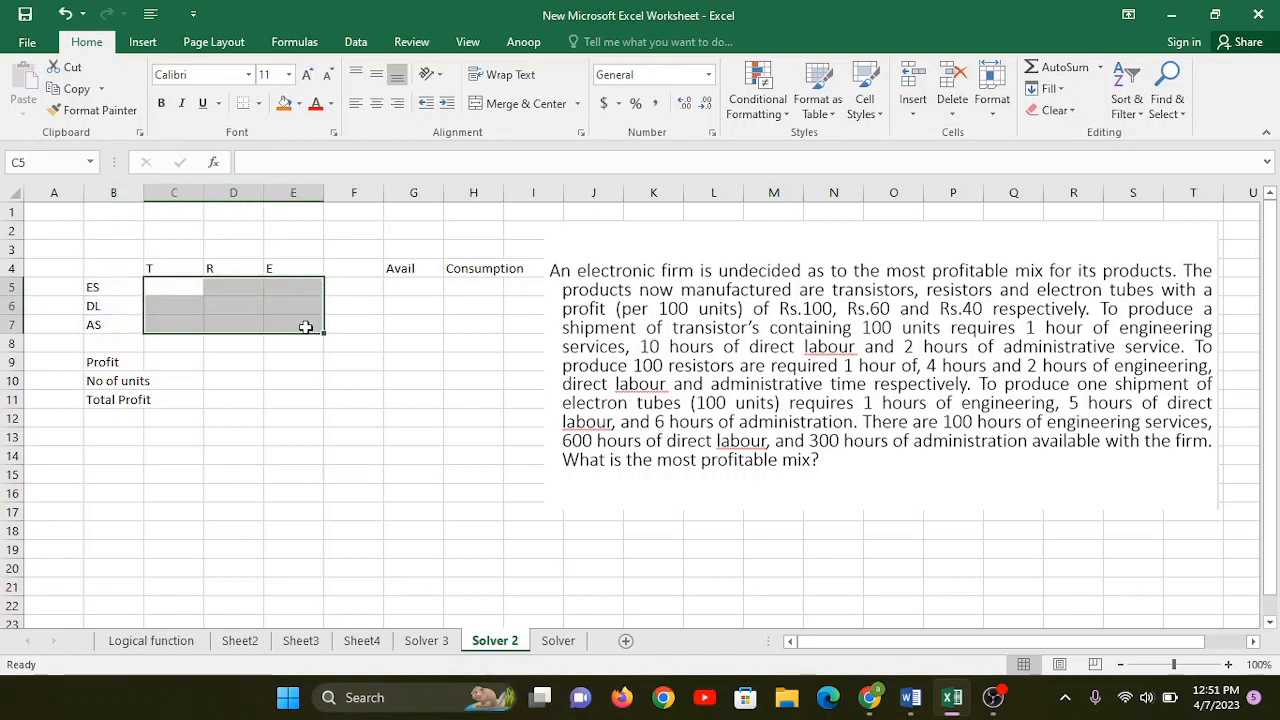
pyautogui.click(258, 104)
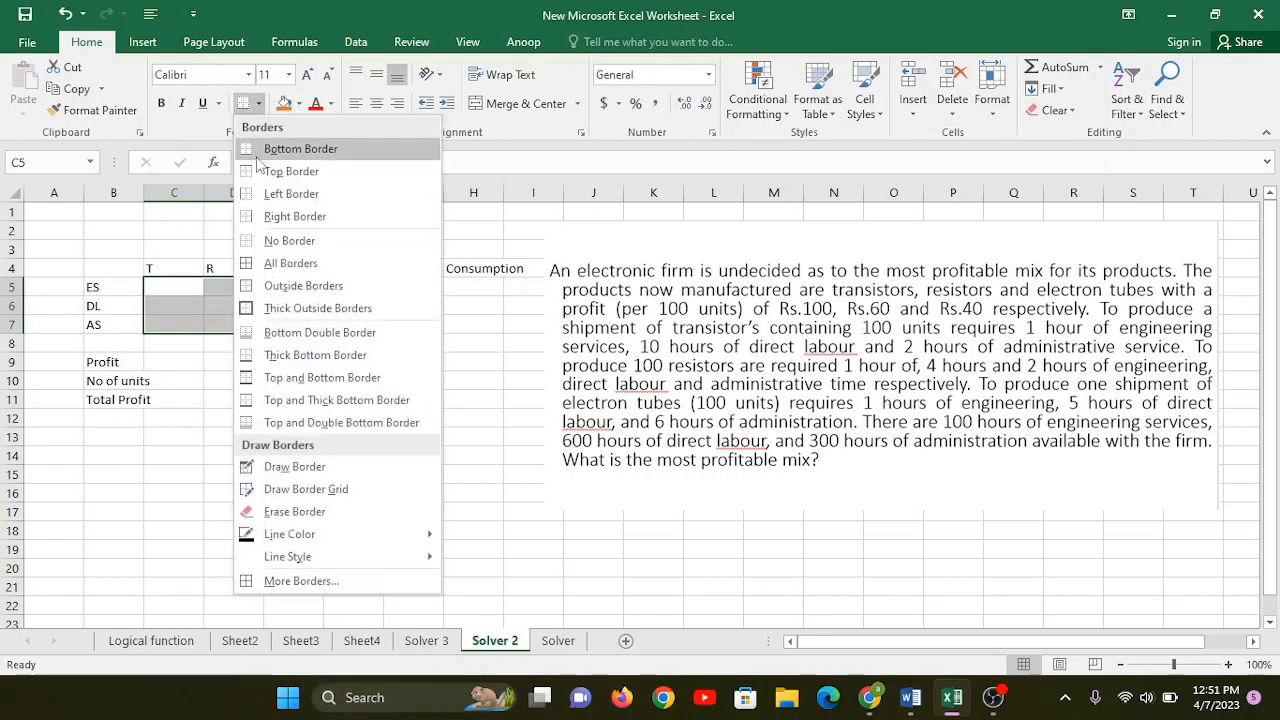
pyautogui.click(277, 266)
# Fill the T column with its hour requirements: 1 for ES, 10 for DL and 2 for AS.
pyautogui.click(176, 285)
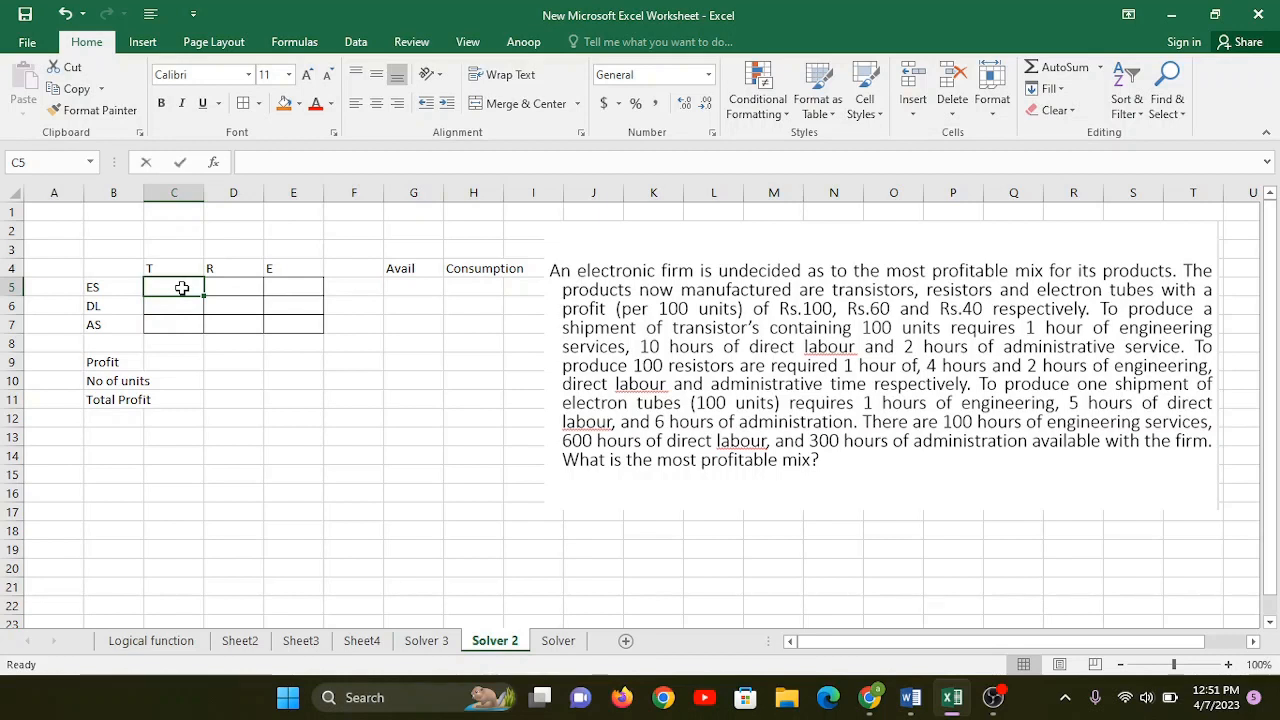
pyautogui.write('1')
pyautogui.press('Return')
pyautogui.write('10')
pyautogui.press('Return')
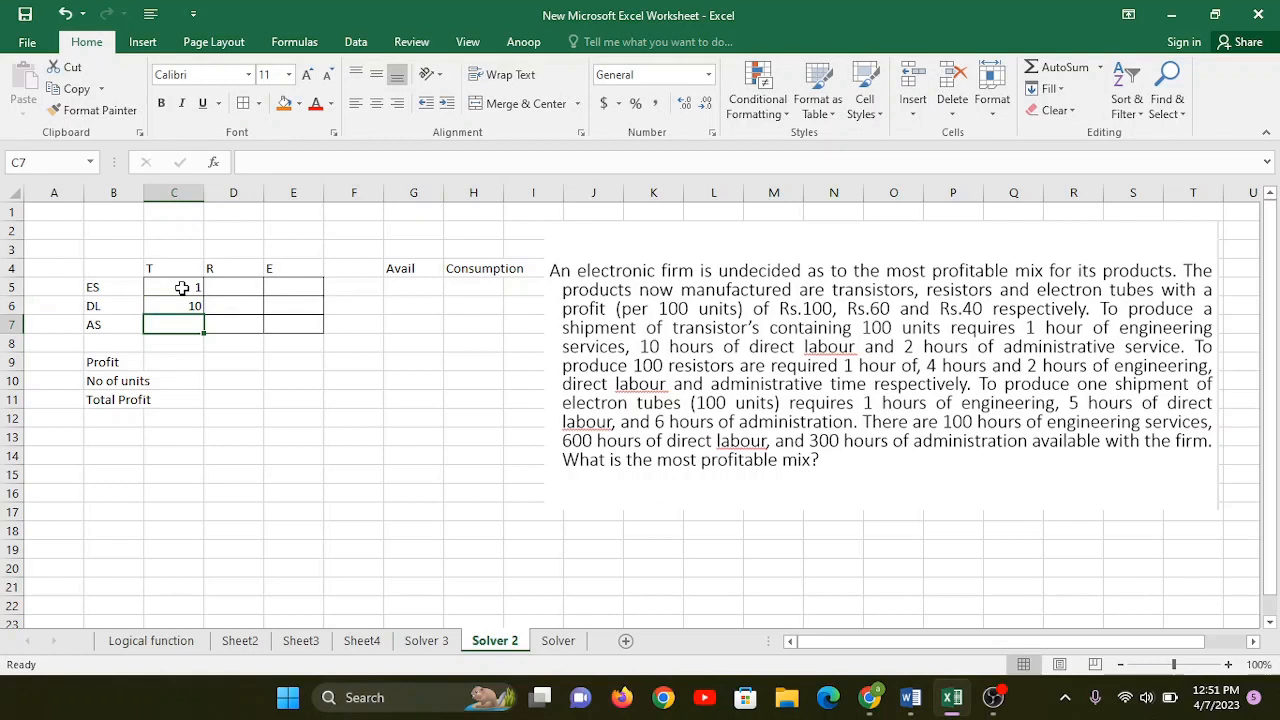
pyautogui.write('2')
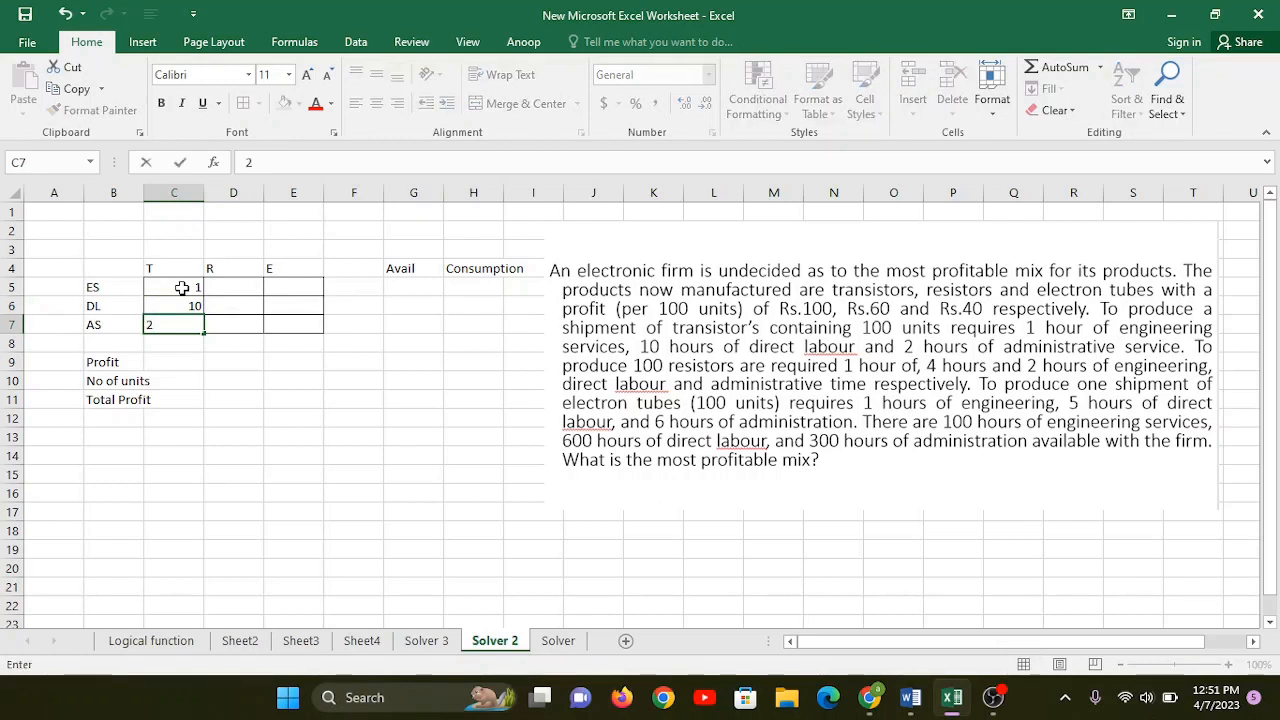
# Fill the R column with its hour requirements: 1 for ES, 4 for DL and 2 for AS.
pyautogui.click(239, 287)
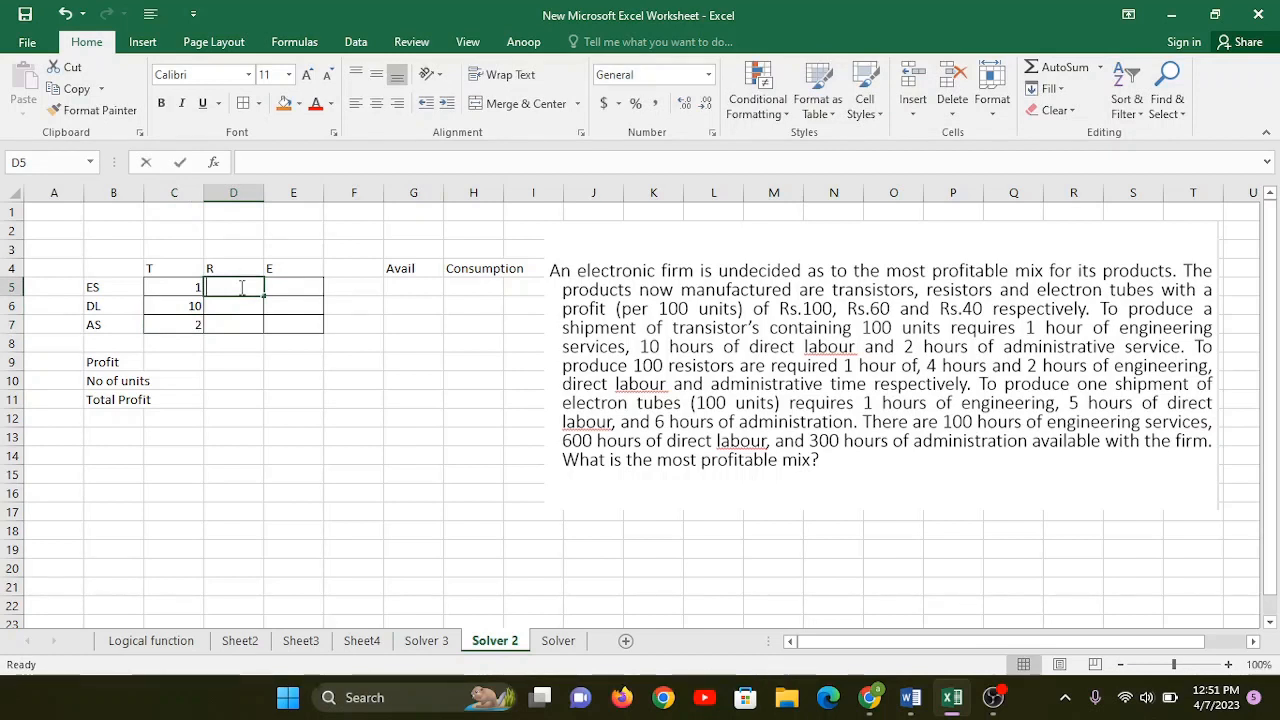
pyautogui.write('1')
pyautogui.press('Return')
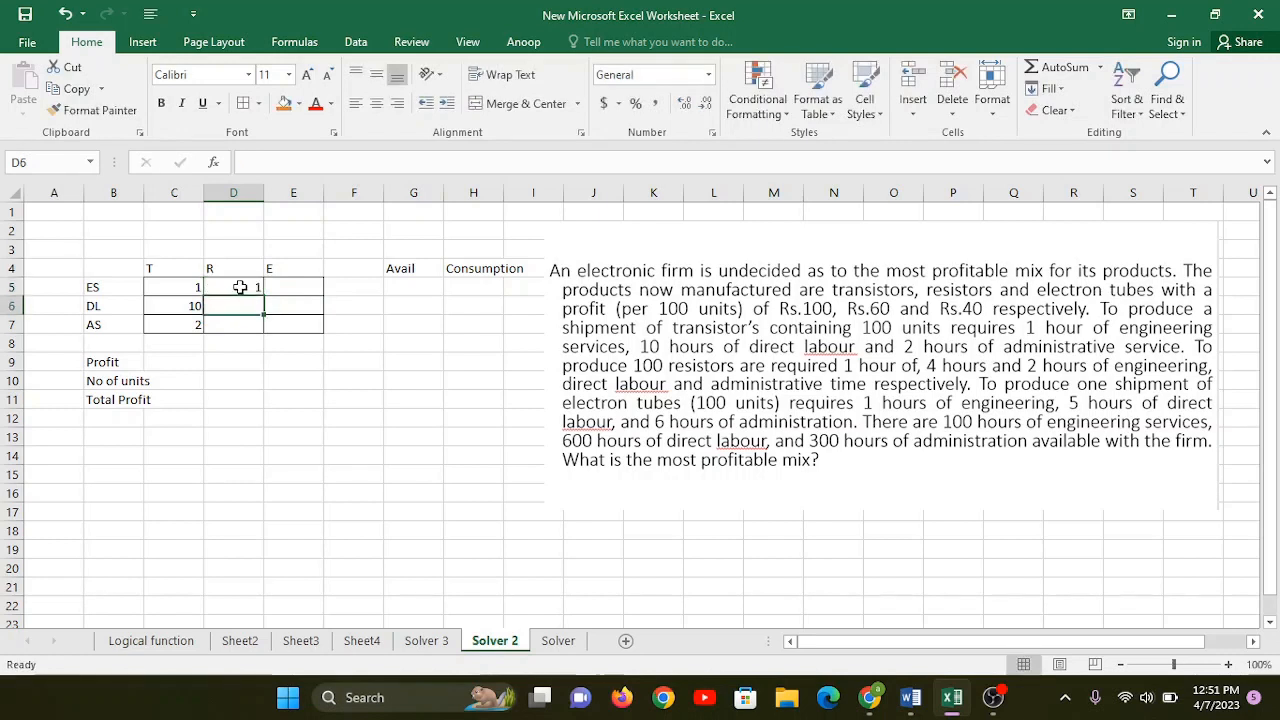
pyautogui.write('4')
pyautogui.press('Return')
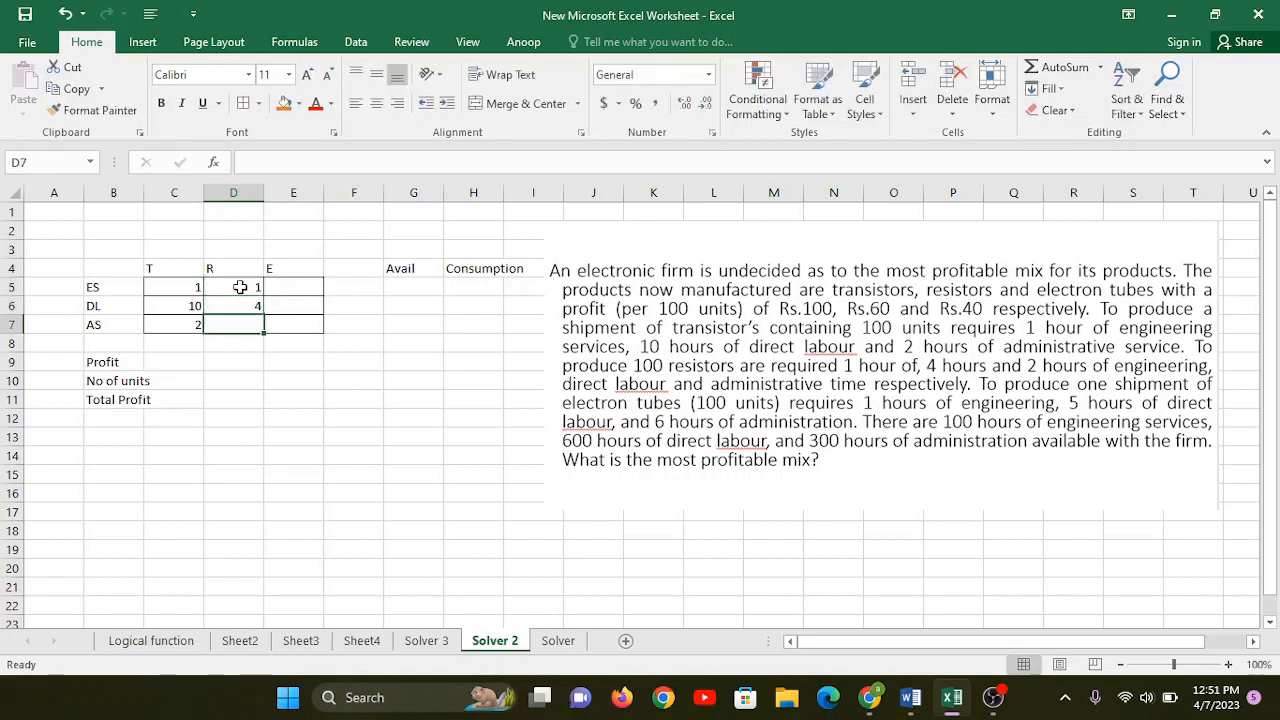
pyautogui.write('2')
pyautogui.press('Return')
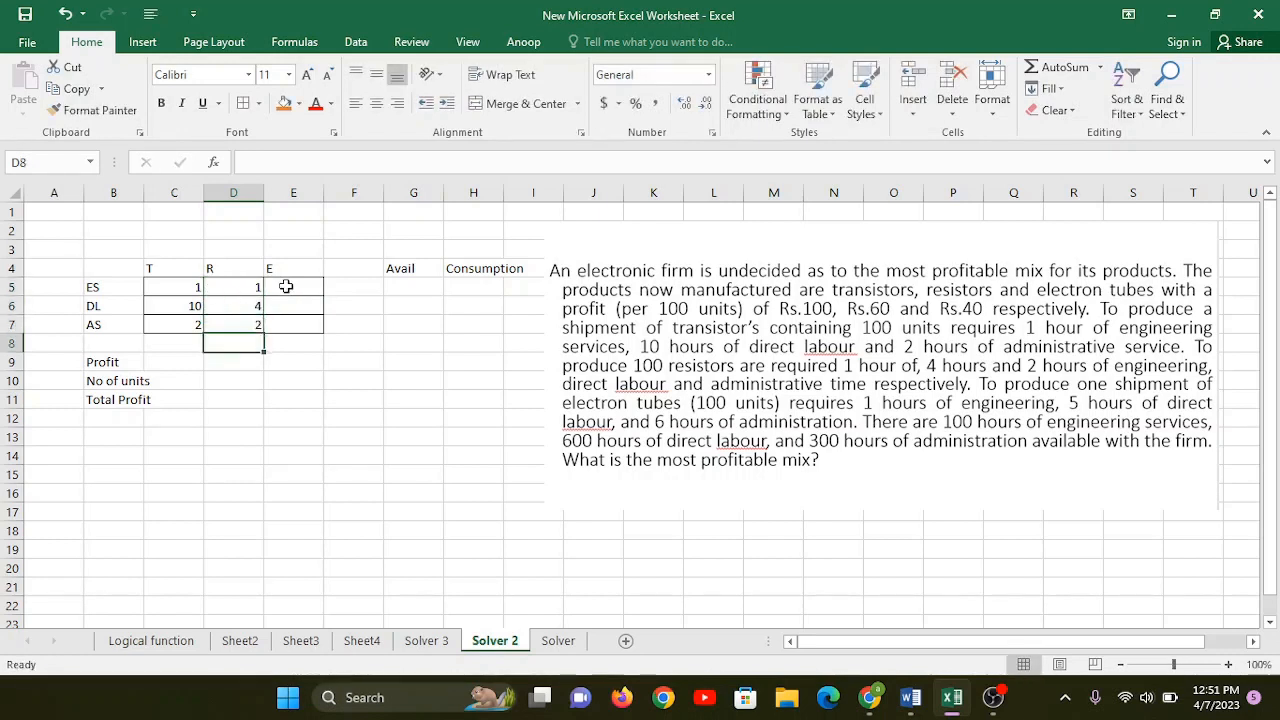
# Fill the E column with its hour requirements: 1 for ES, 5 for DL and 6 for AS.
pyautogui.click(288, 287)
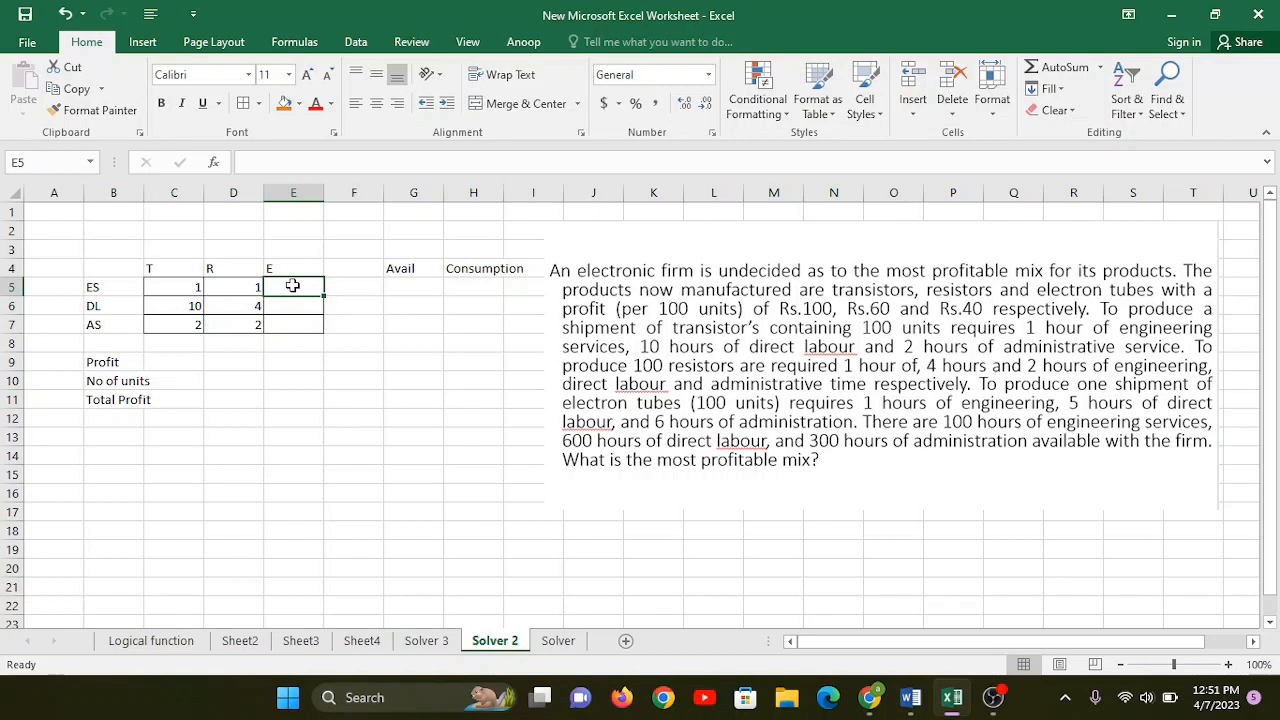
pyautogui.write('1')
pyautogui.press('Return')
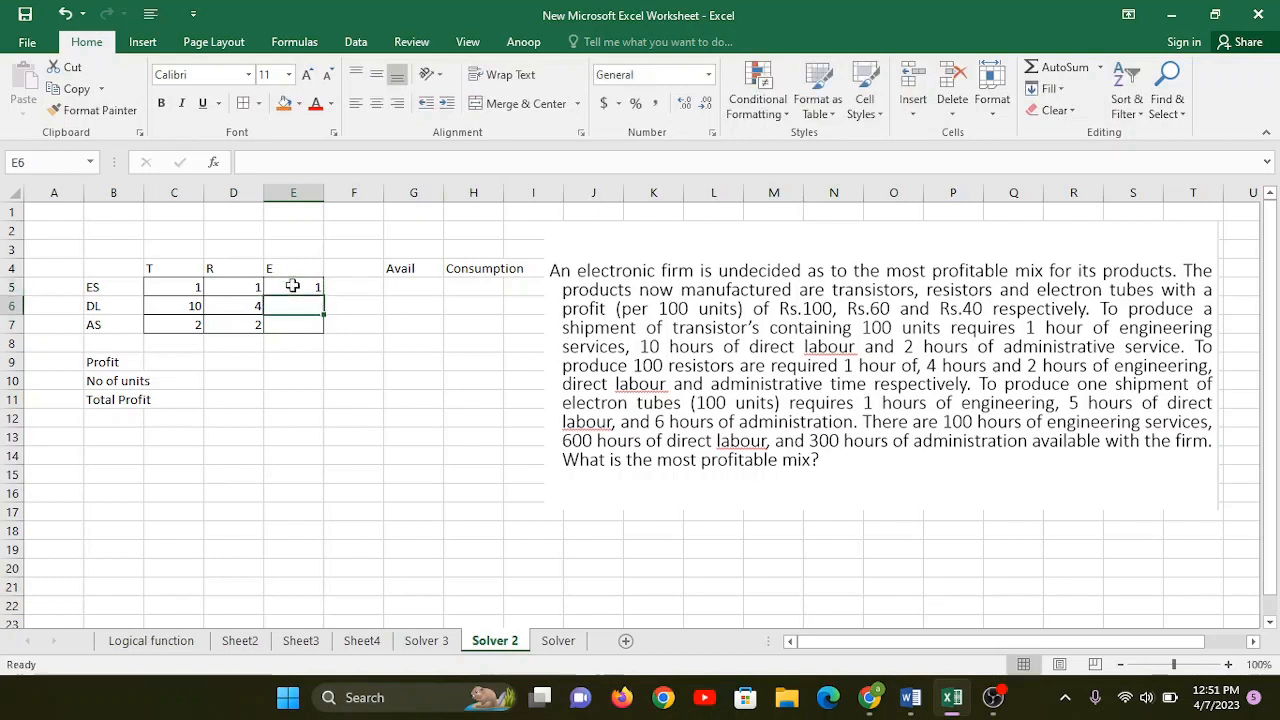
pyautogui.write('5')
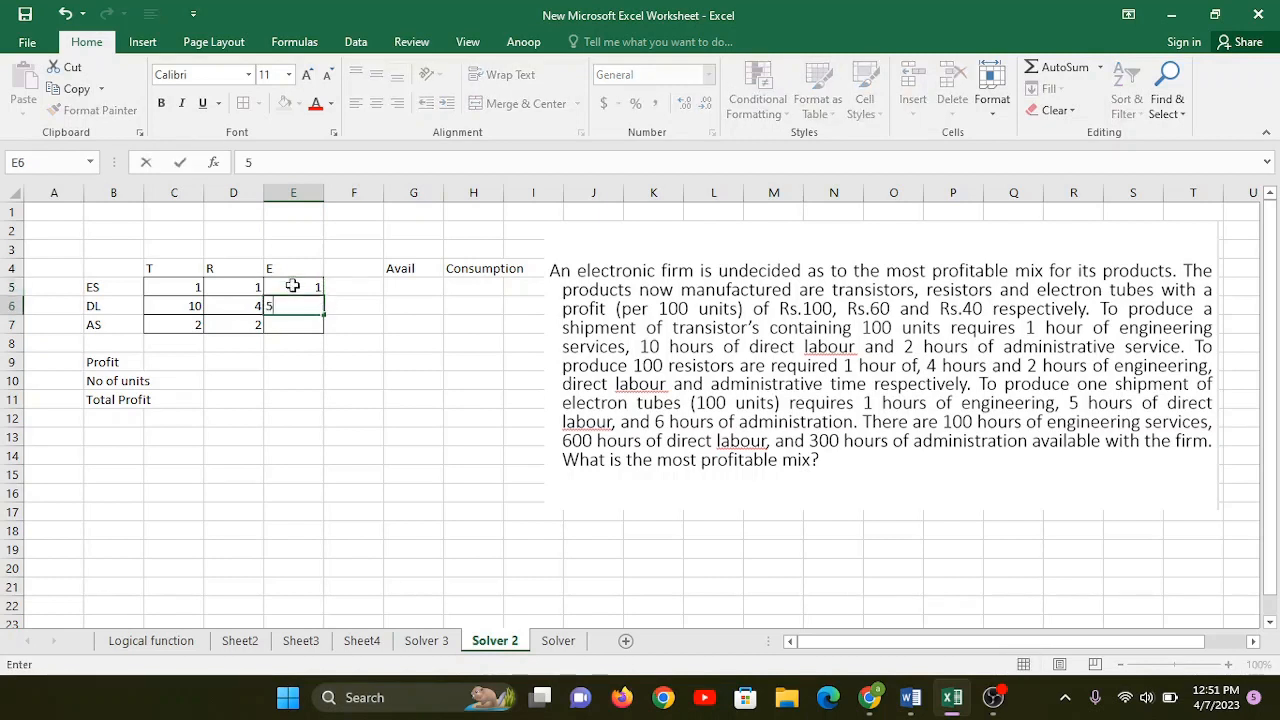
pyautogui.press('Return')
pyautogui.write('6')
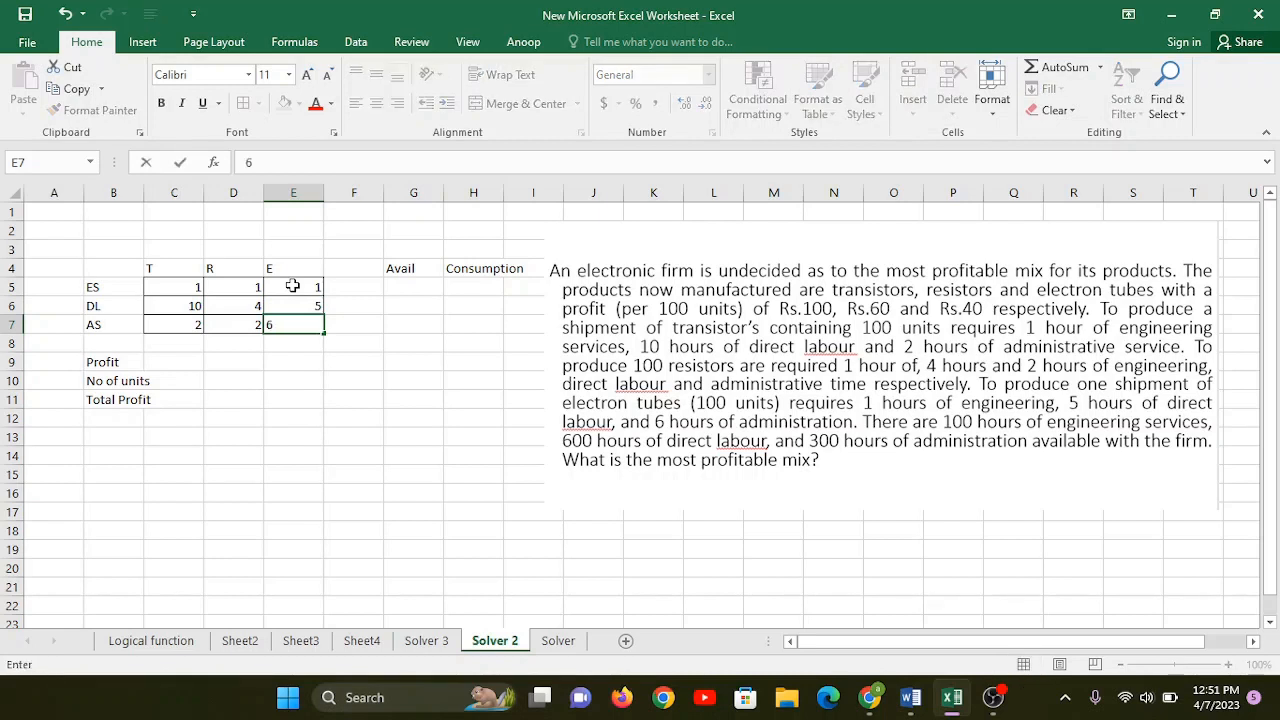
pyautogui.press('Return')
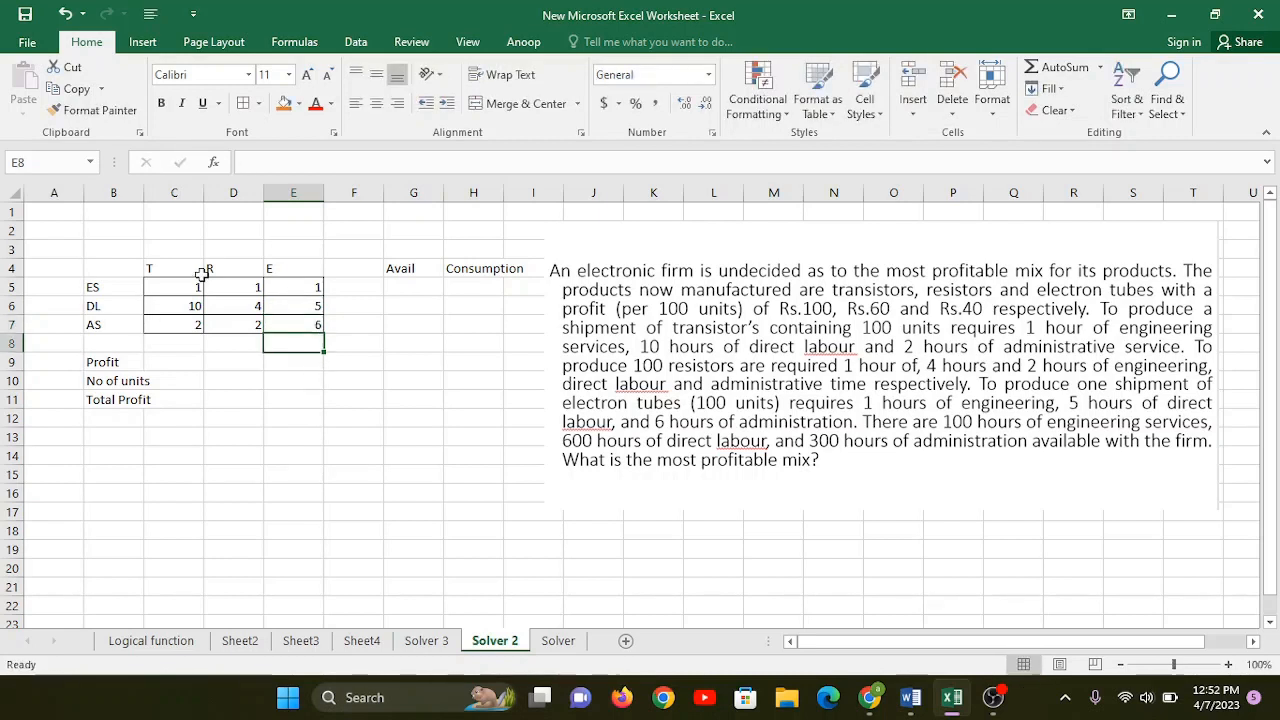
# Enter the heading "Requirement" in C3 above the product columns.
pyautogui.moveTo(180, 288); pyautogui.dragTo(316, 327)
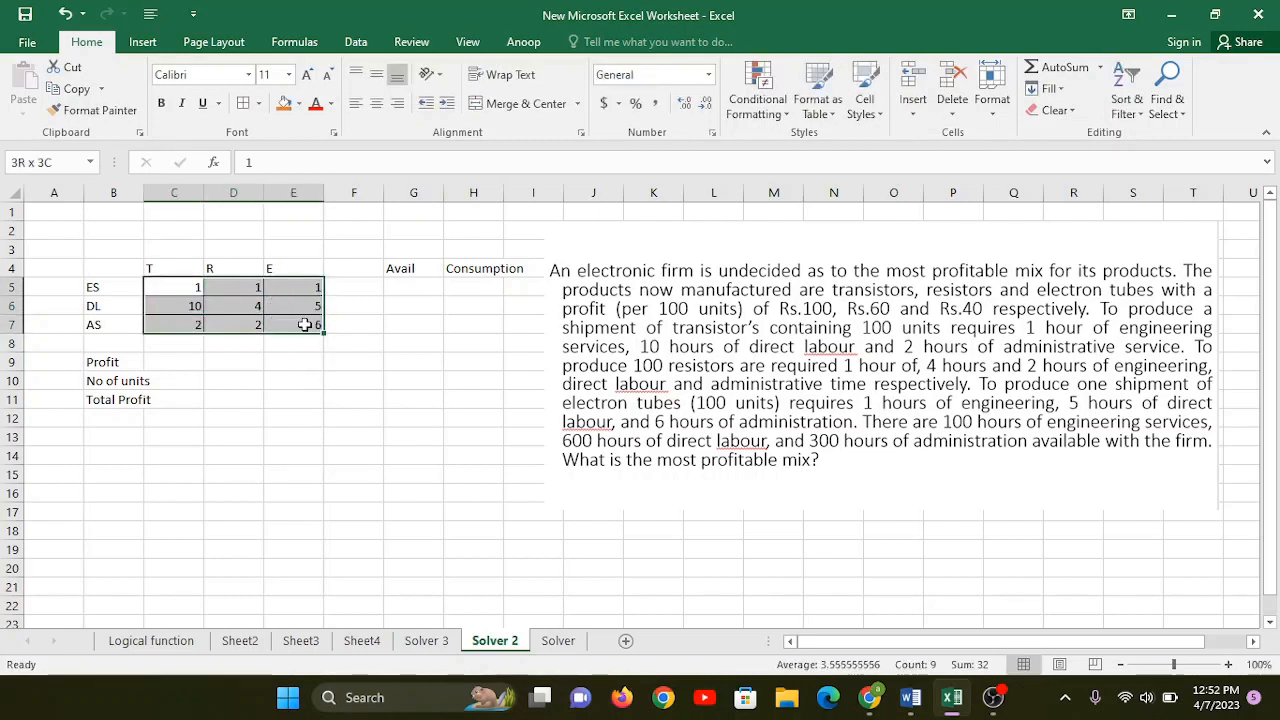
pyautogui.click(172, 250)
pyautogui.write('Requi')
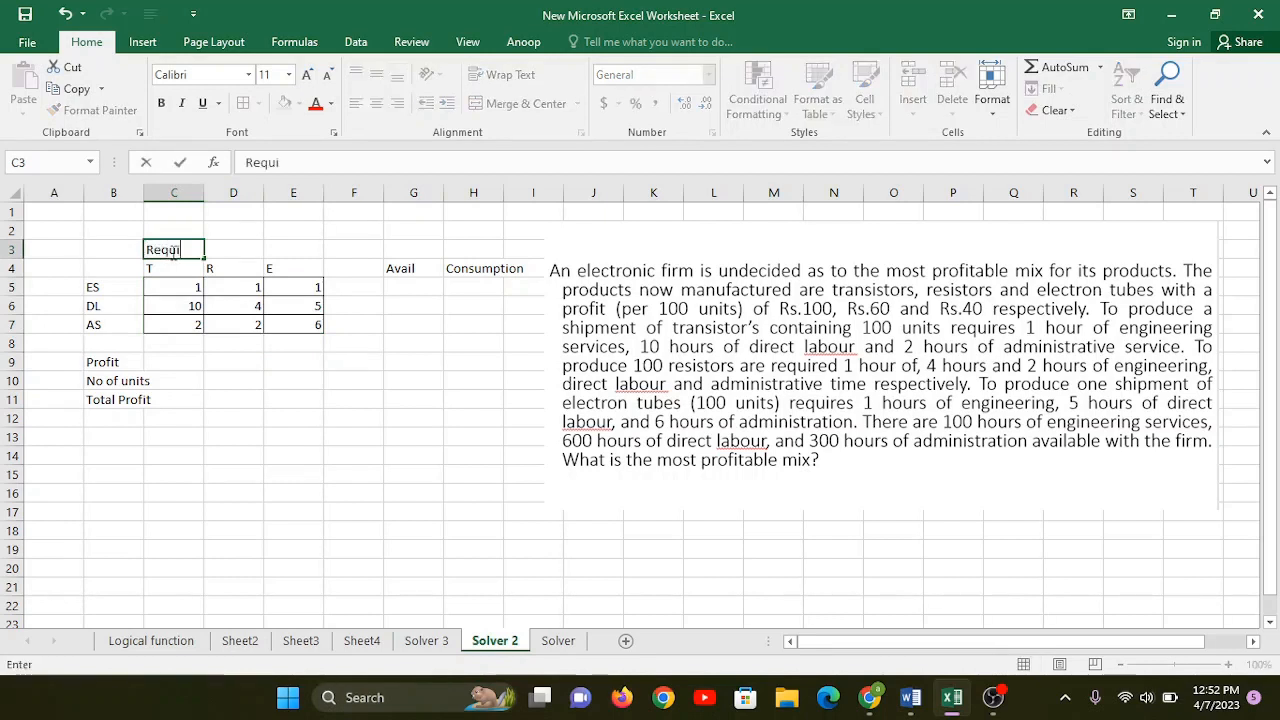
pyautogui.write('rement')
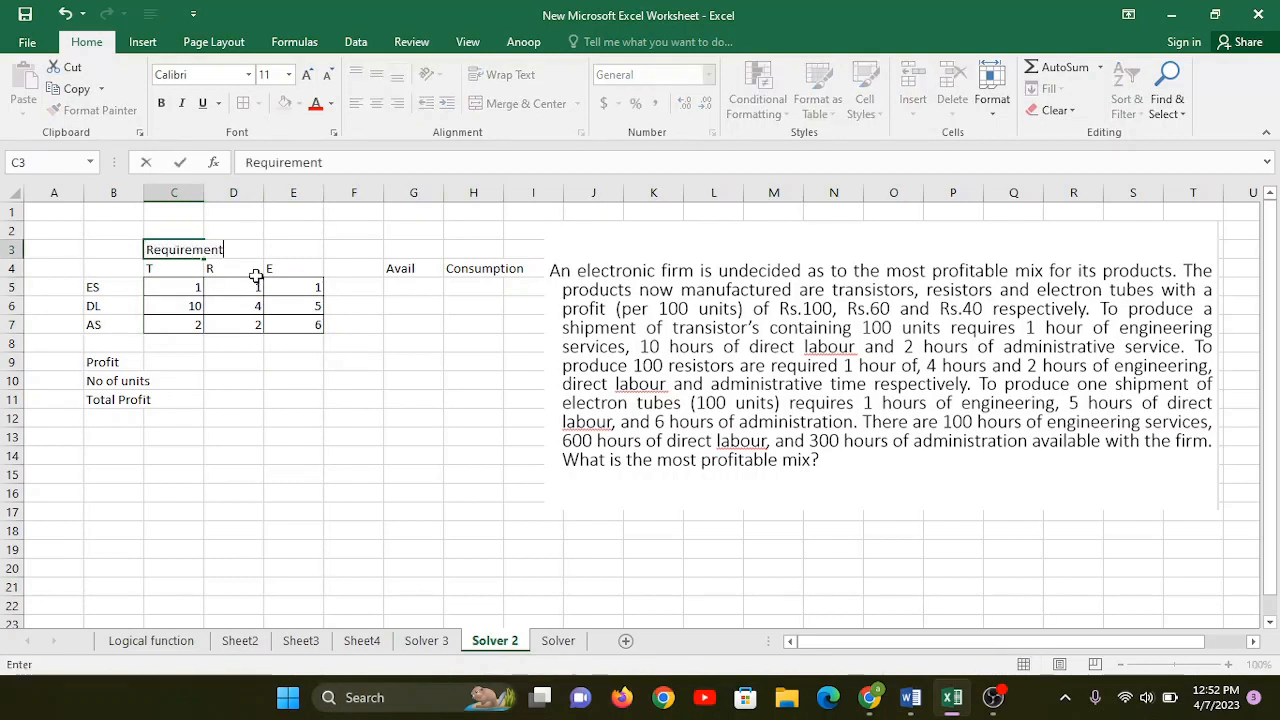
pyautogui.click(280, 360)
# Merge and center the Requirement heading across C3:E3 and give it an orange fill.
pyautogui.moveTo(195, 250); pyautogui.dragTo(300, 250)
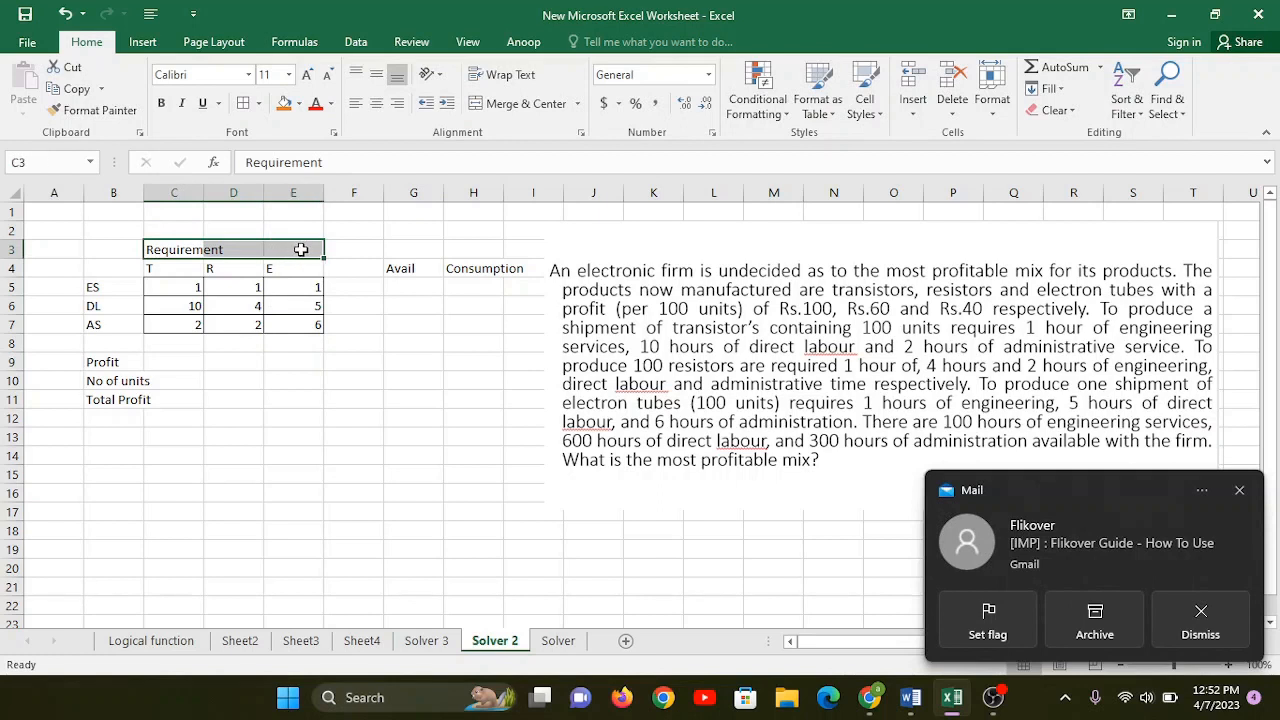
pyautogui.click(492, 110)
pyautogui.click(405, 410)
pyautogui.click(201, 250)
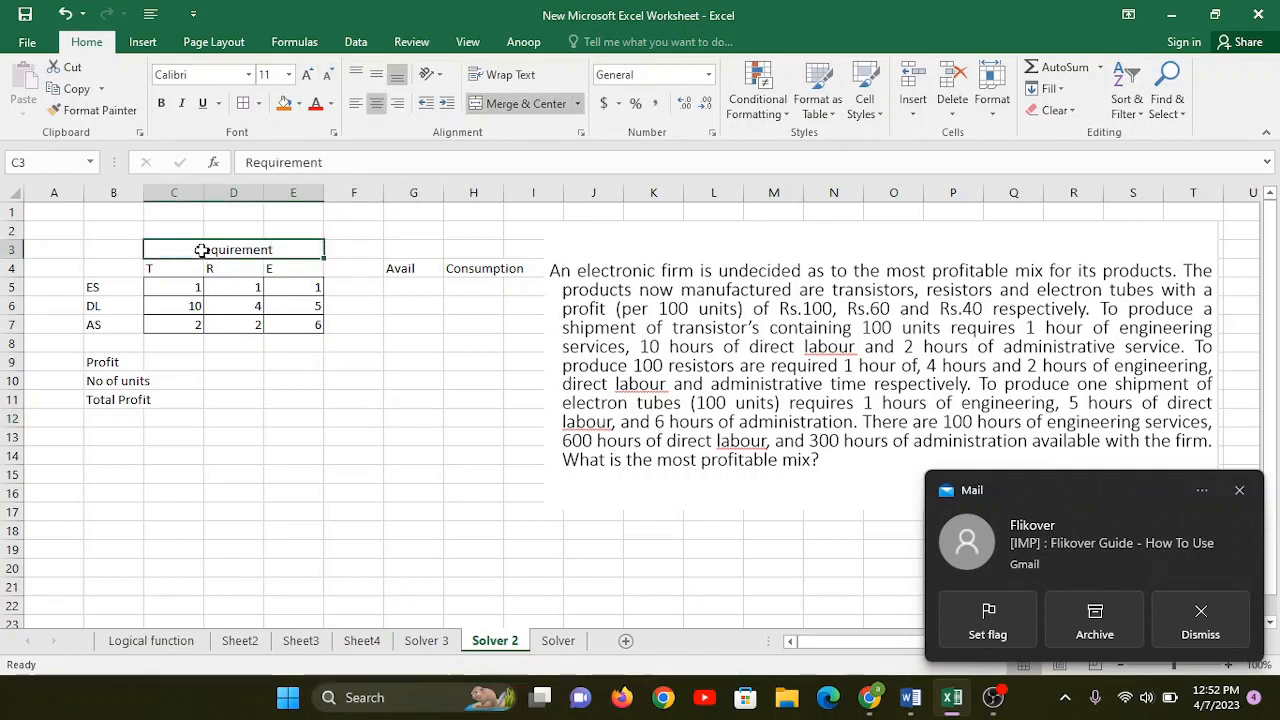
pyautogui.click(284, 103)
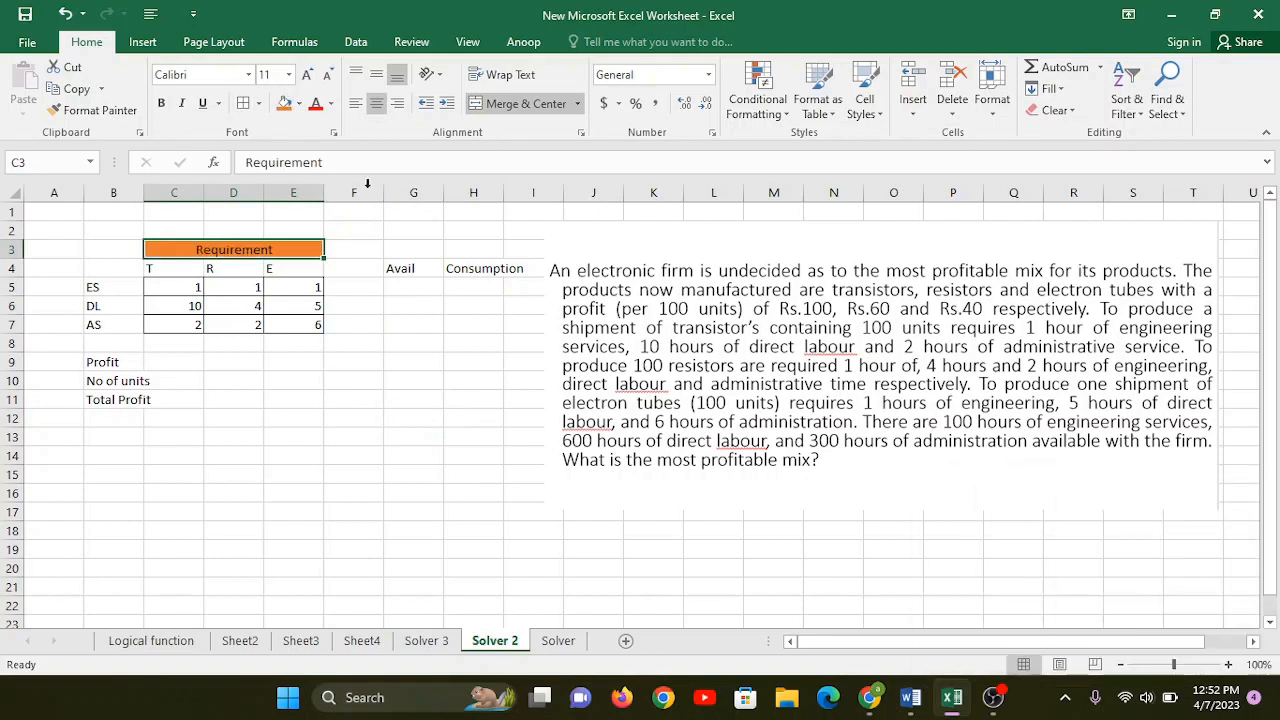
# Format the Avail and Consumption headings in G4:H4 with orange fill and bold text, and widen columns G and H to fit.
pyautogui.click(405, 270)
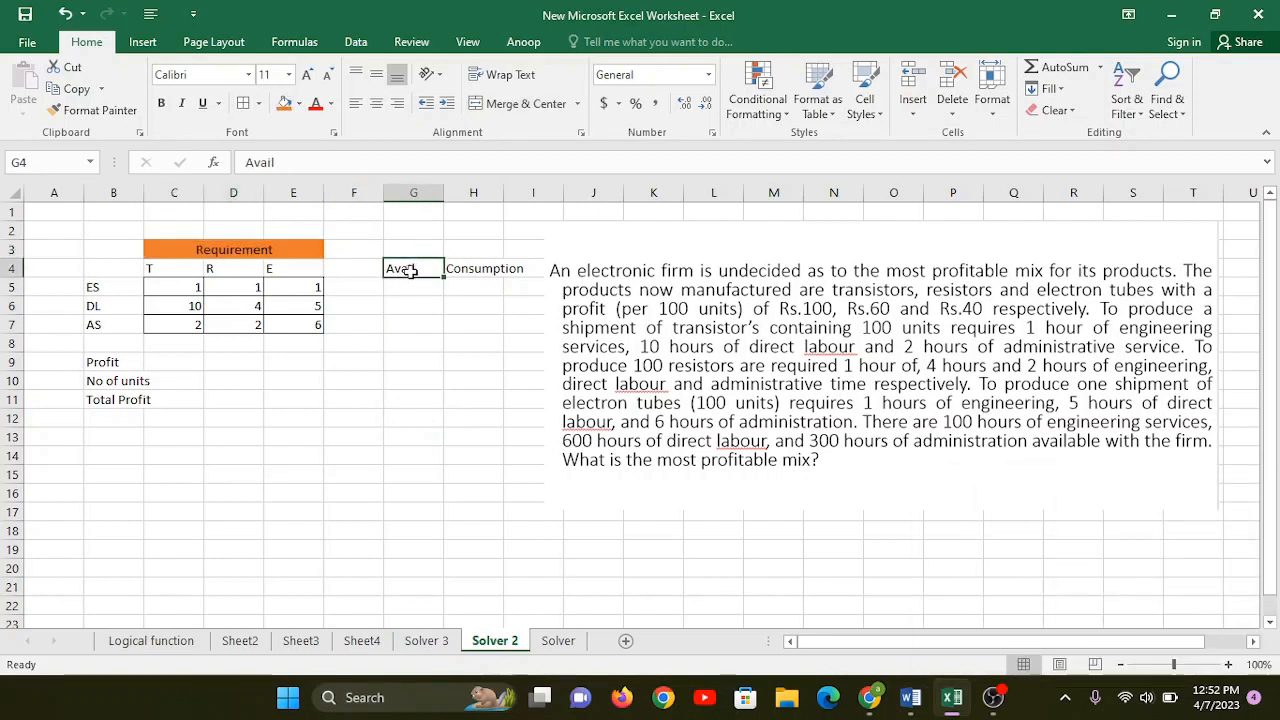
pyautogui.moveTo(408, 271); pyautogui.dragTo(490, 270)
pyautogui.click(284, 103)
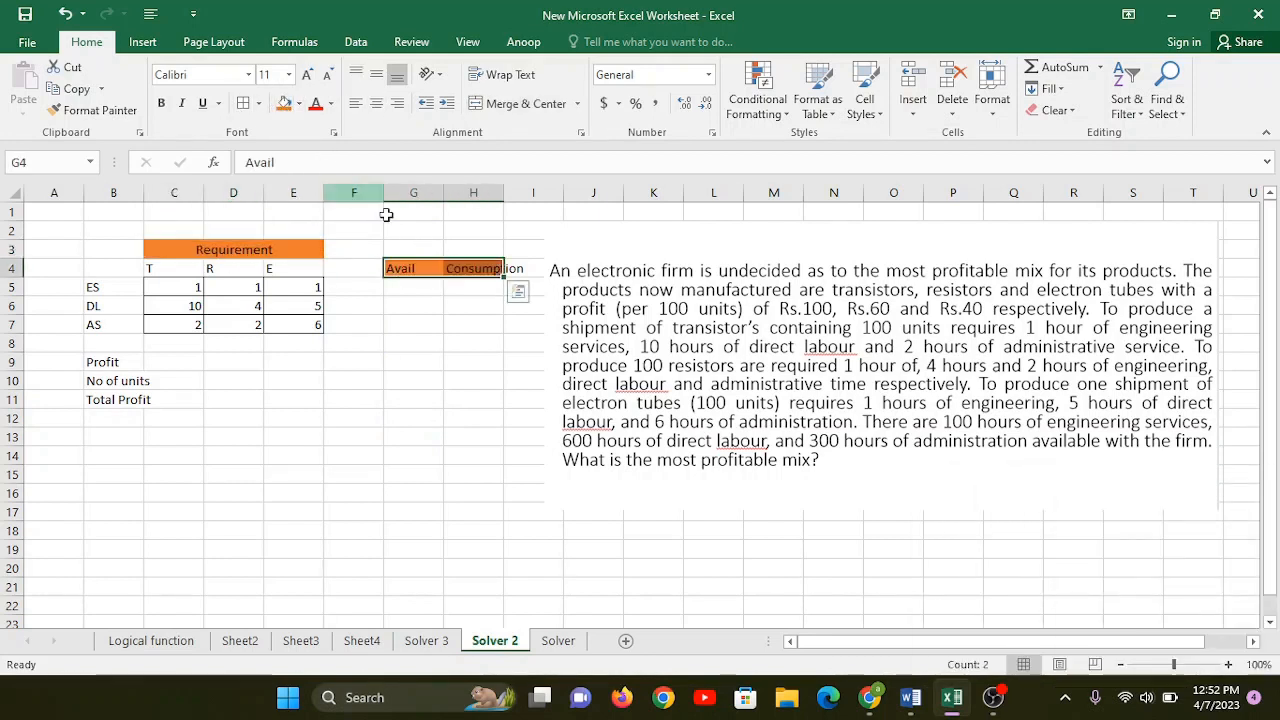
pyautogui.hotkey('ctrl', 'b')
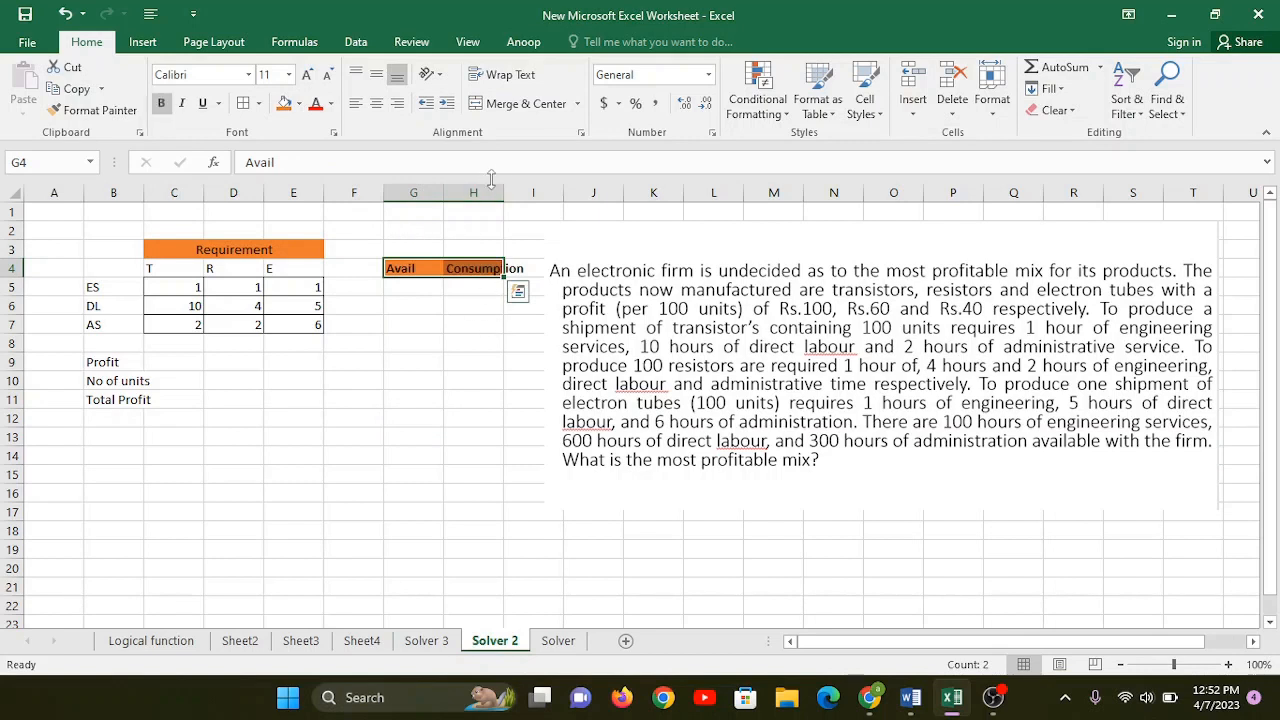
pyautogui.moveTo(444, 191); pyautogui.dragTo(458, 215)
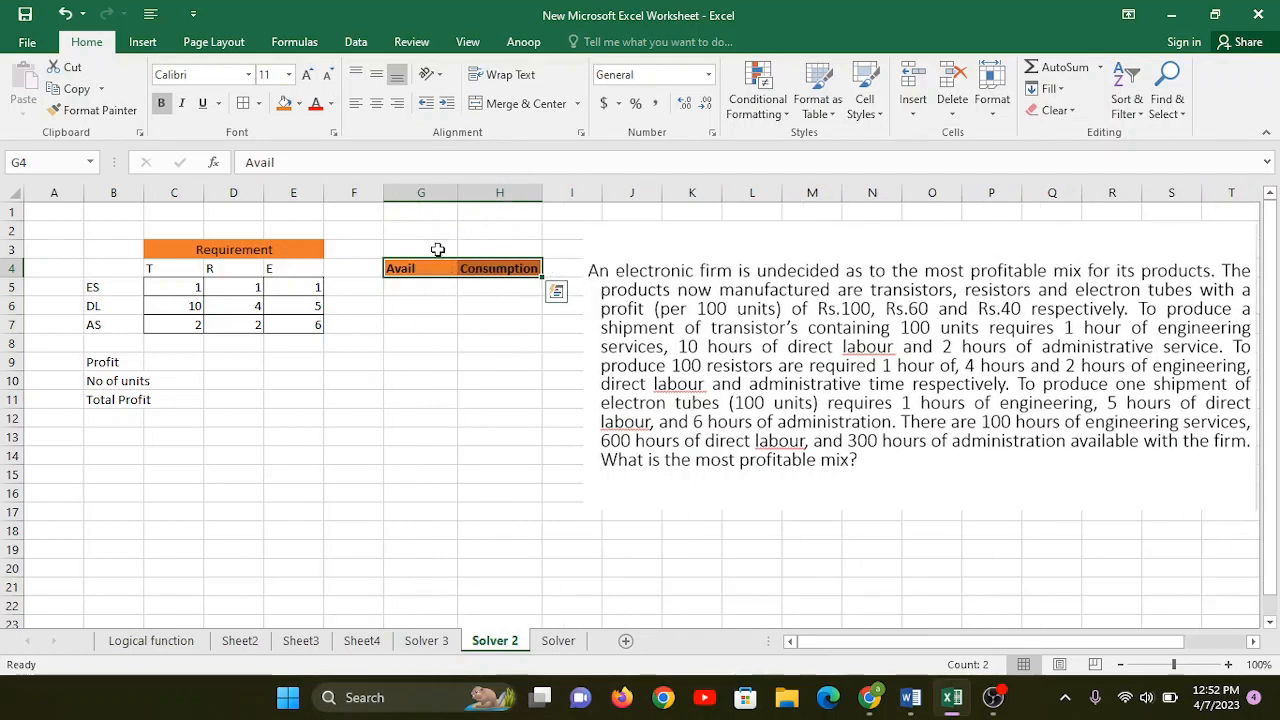
# Fill the Avail column with the available hours: 100 for ES, 600 for DL and 300 for AS.
pyautogui.click(416, 287)
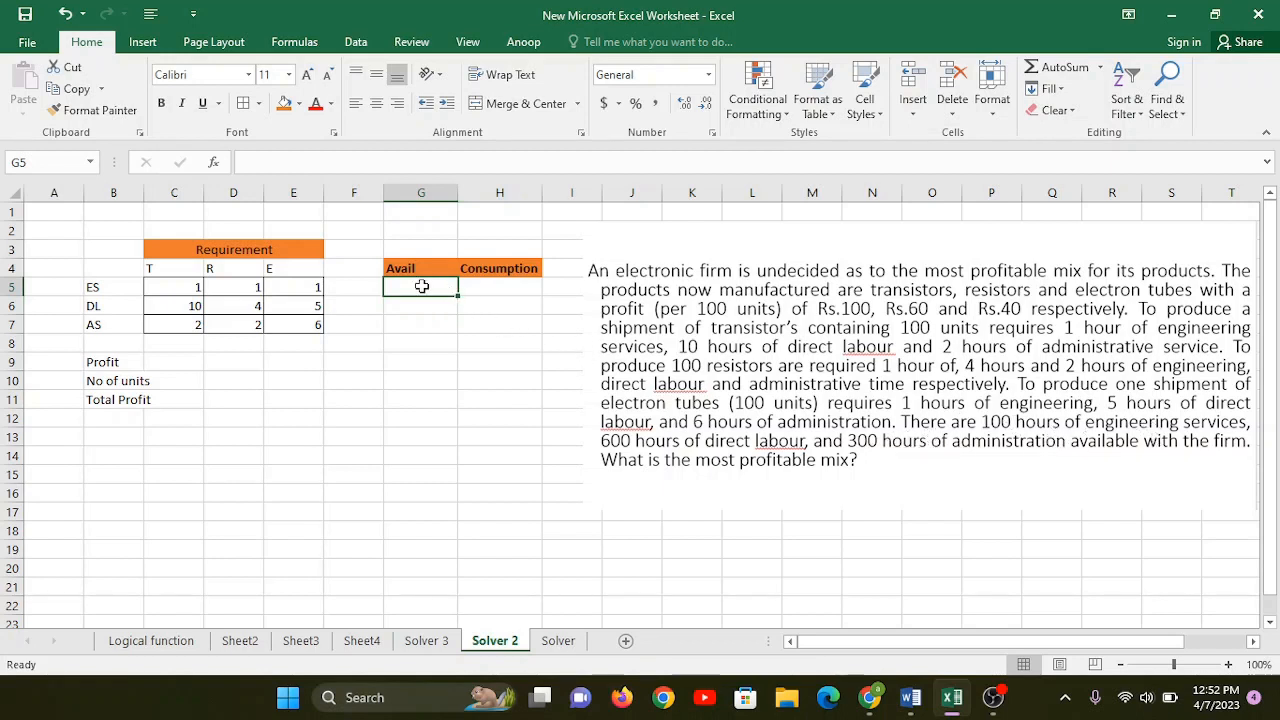
pyautogui.click(127, 287)
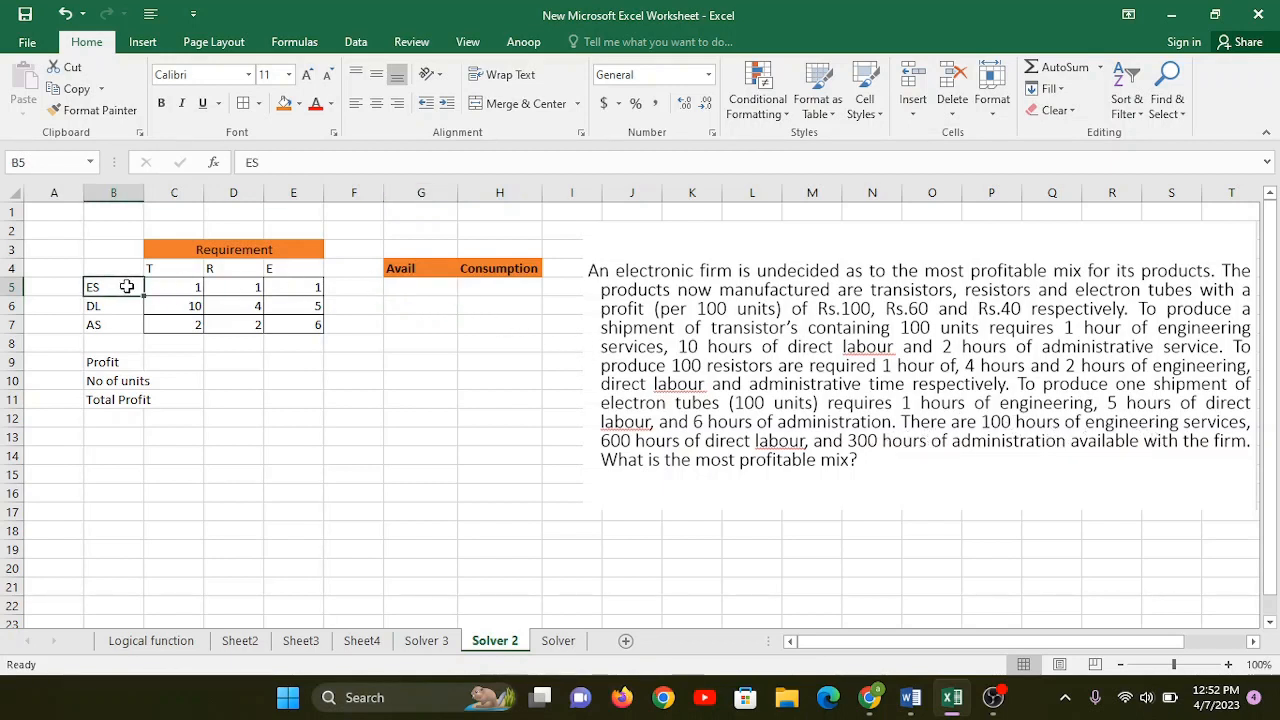
pyautogui.click(432, 289)
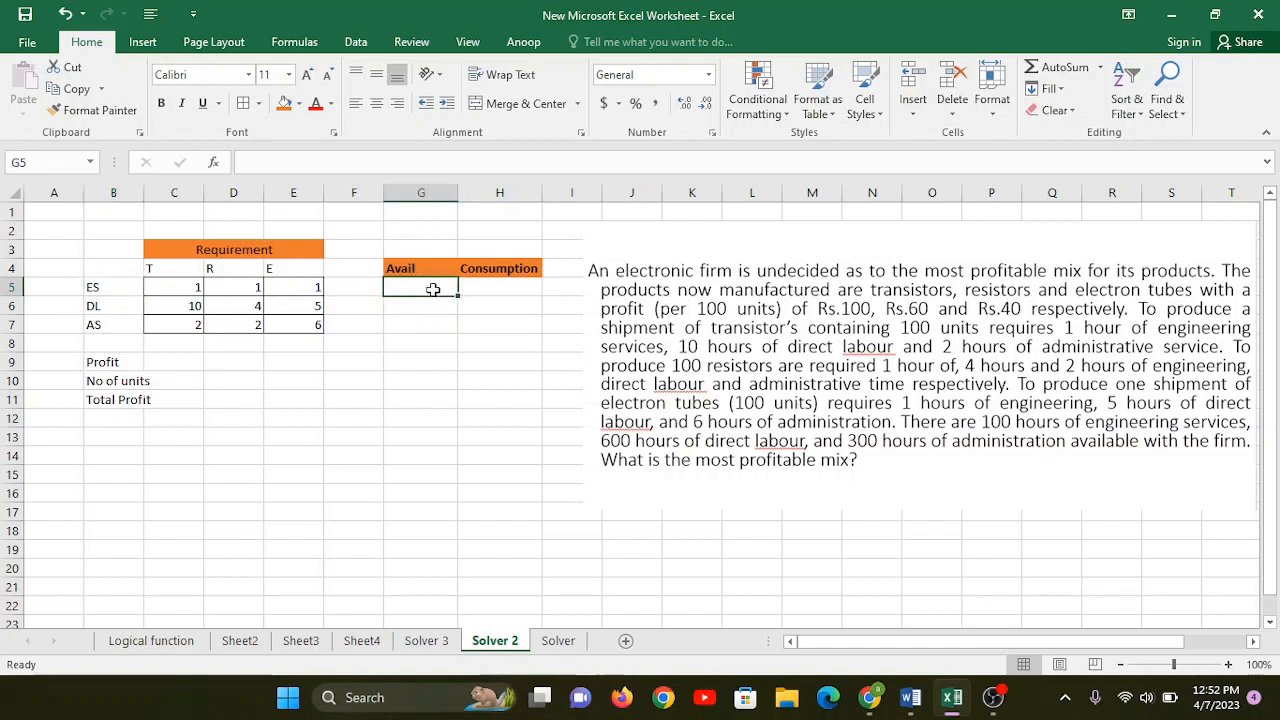
pyautogui.write('100')
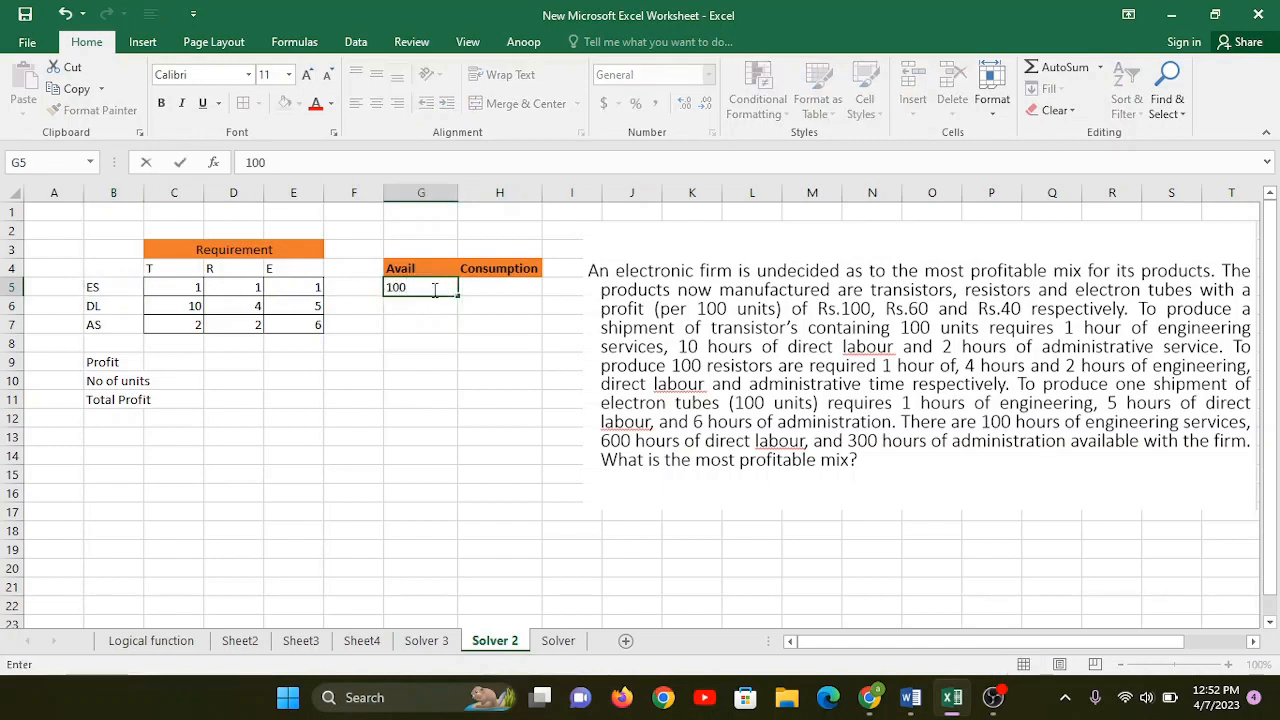
pyautogui.press('Return')
pyautogui.write('600')
pyautogui.press('Return')
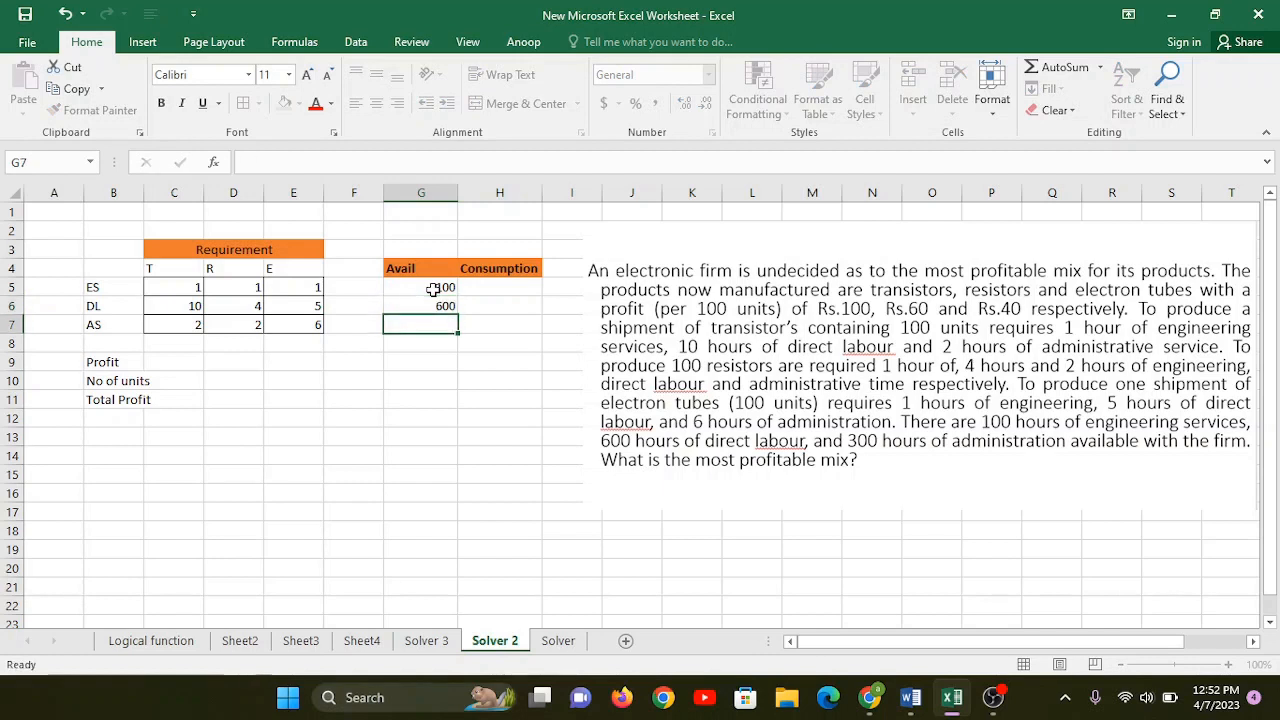
pyautogui.write('300')
pyautogui.press('Return')
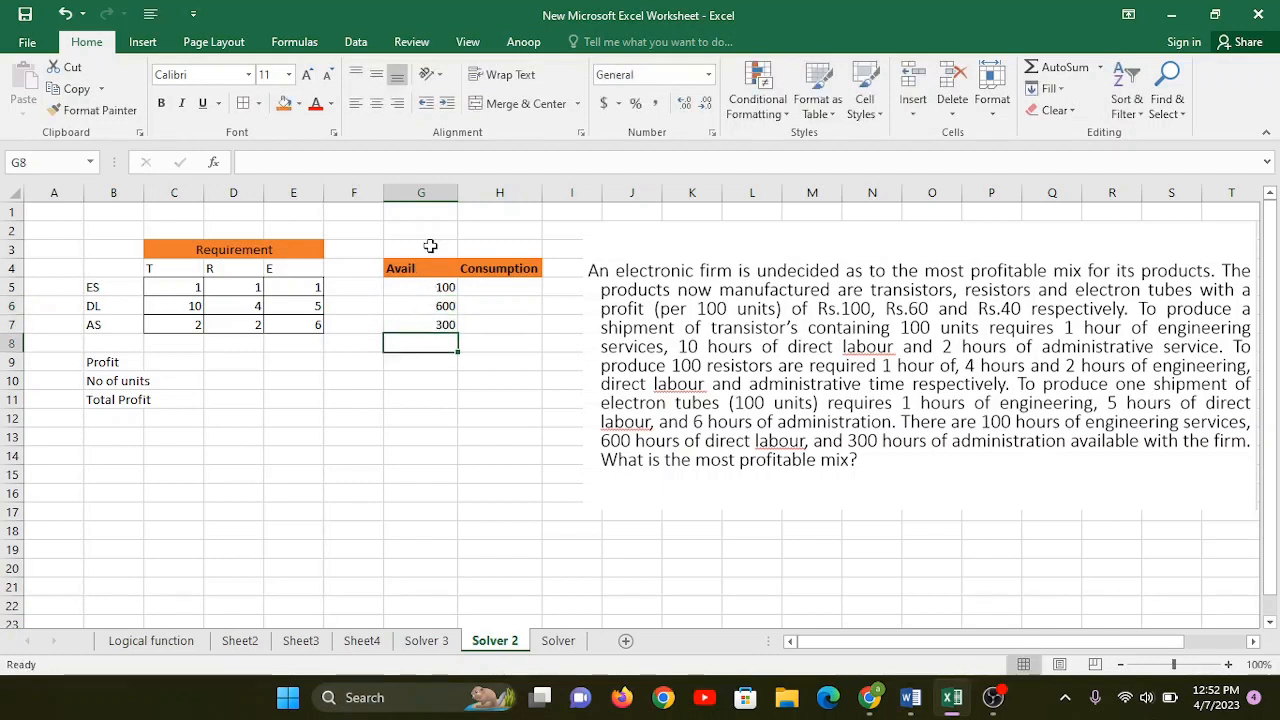
# Extend the heading in G4 to read "Avail (Max)".
pyautogui.moveTo(428, 287); pyautogui.dragTo(436, 322)
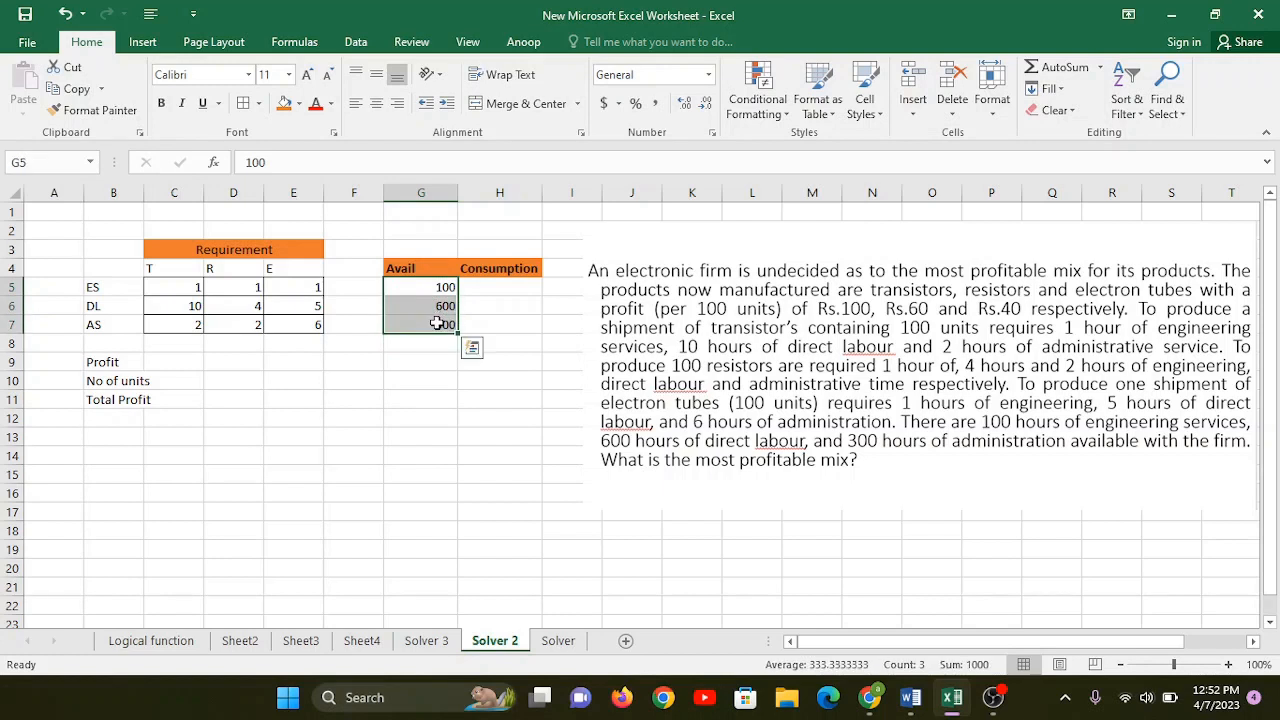
pyautogui.doubleClick(424, 264)
pyautogui.write('Max)')
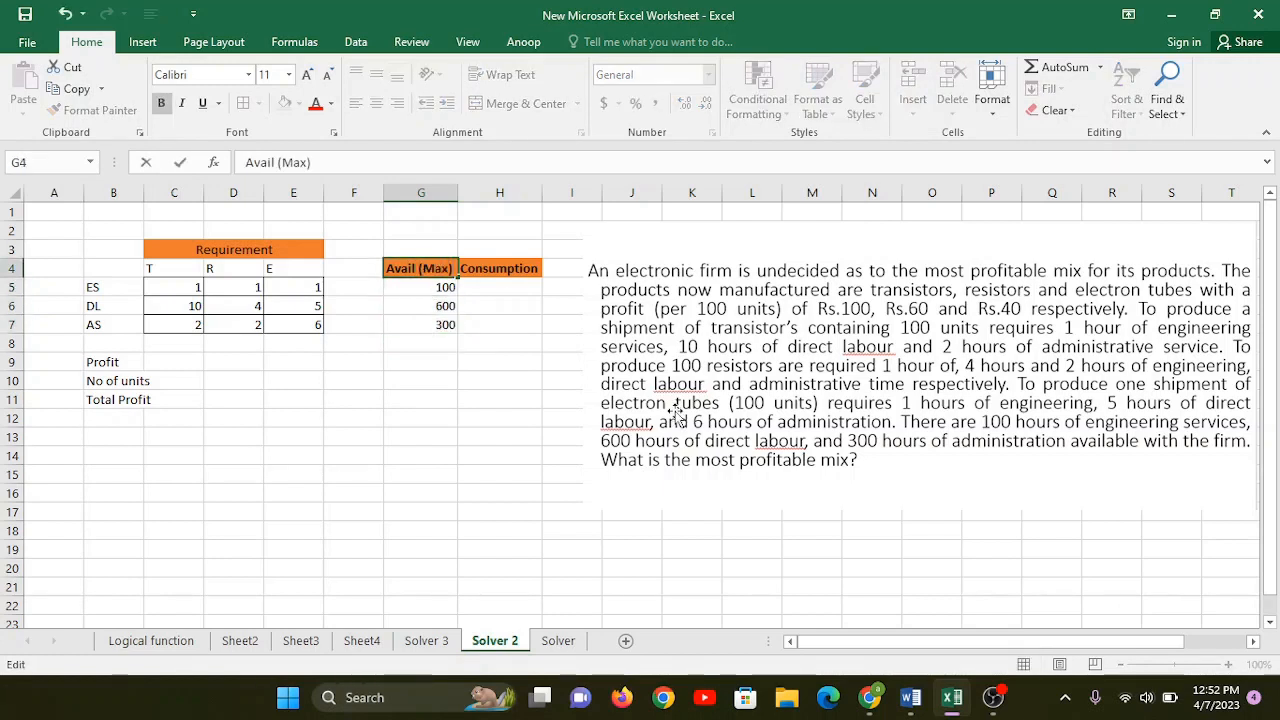
pyautogui.click(502, 343)
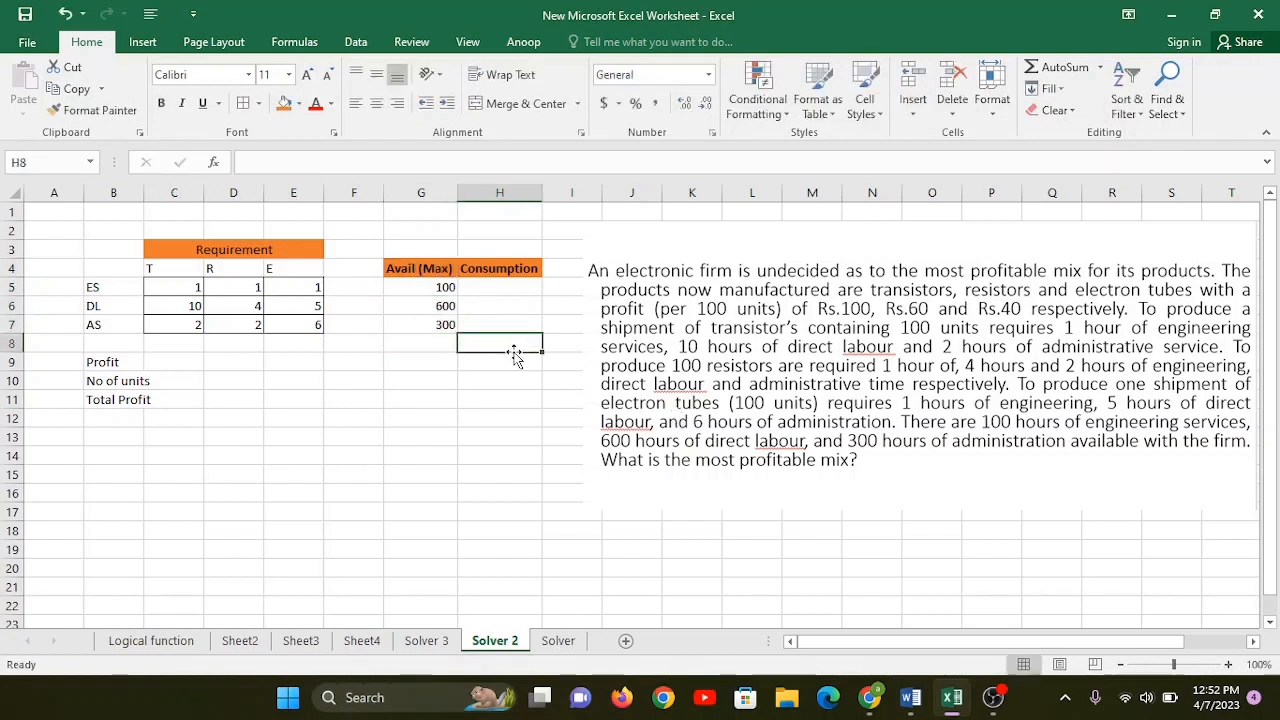
pyautogui.press('Up')
pyautogui.press('Up')
pyautogui.press('Up')
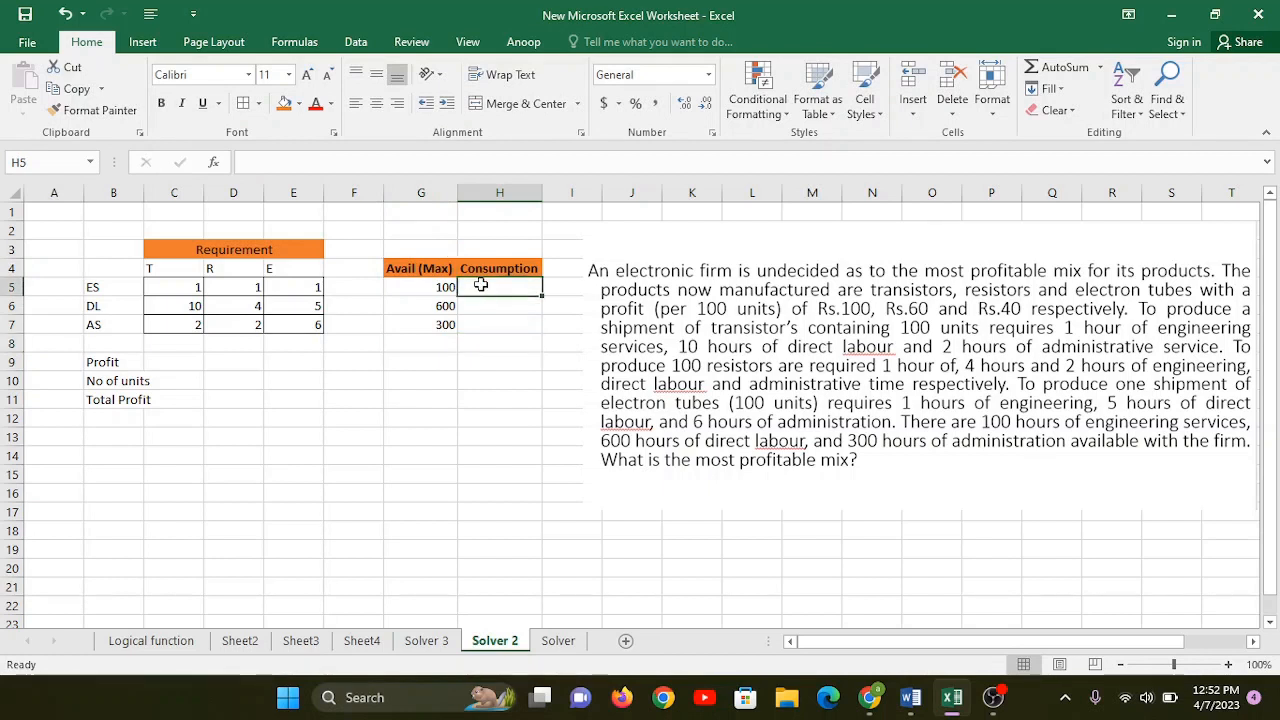
pyautogui.press('Up')
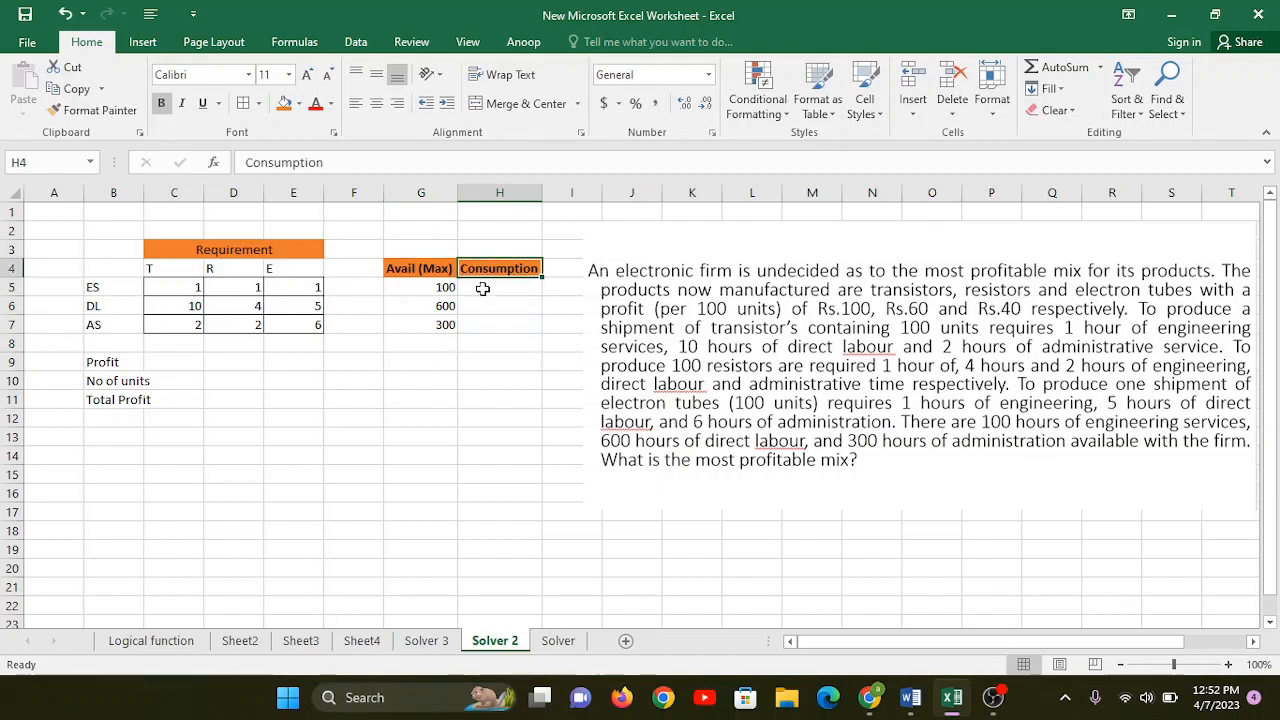
pyautogui.click(482, 288)
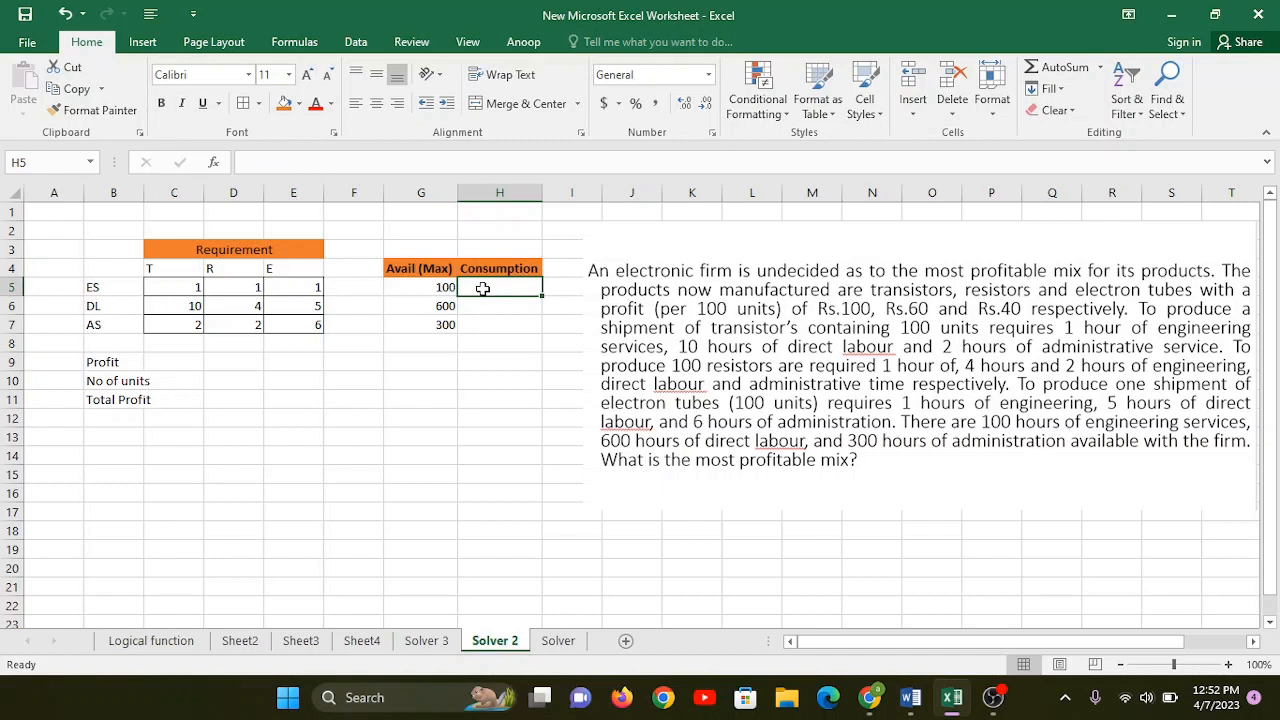
# Fill the Profit row with 100 for T, 60 for R and 40 for E.
pyautogui.click(150, 364)
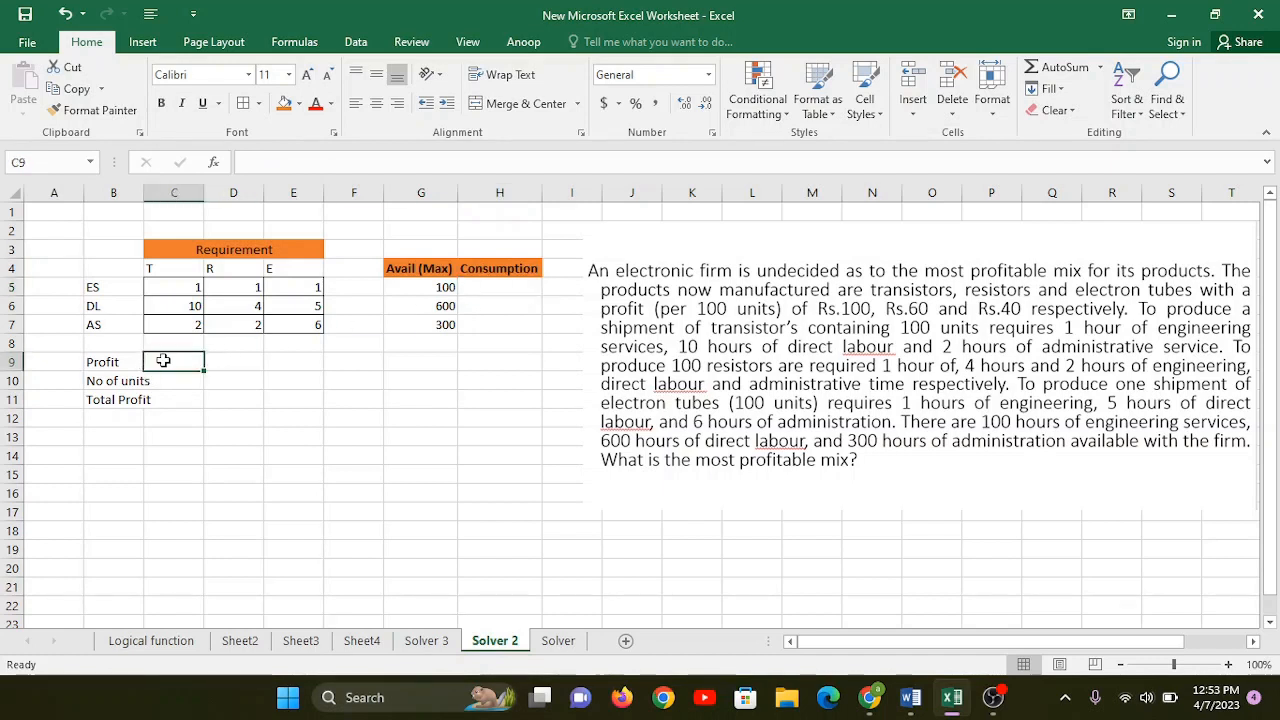
pyautogui.write('100')
pyautogui.press('Return')
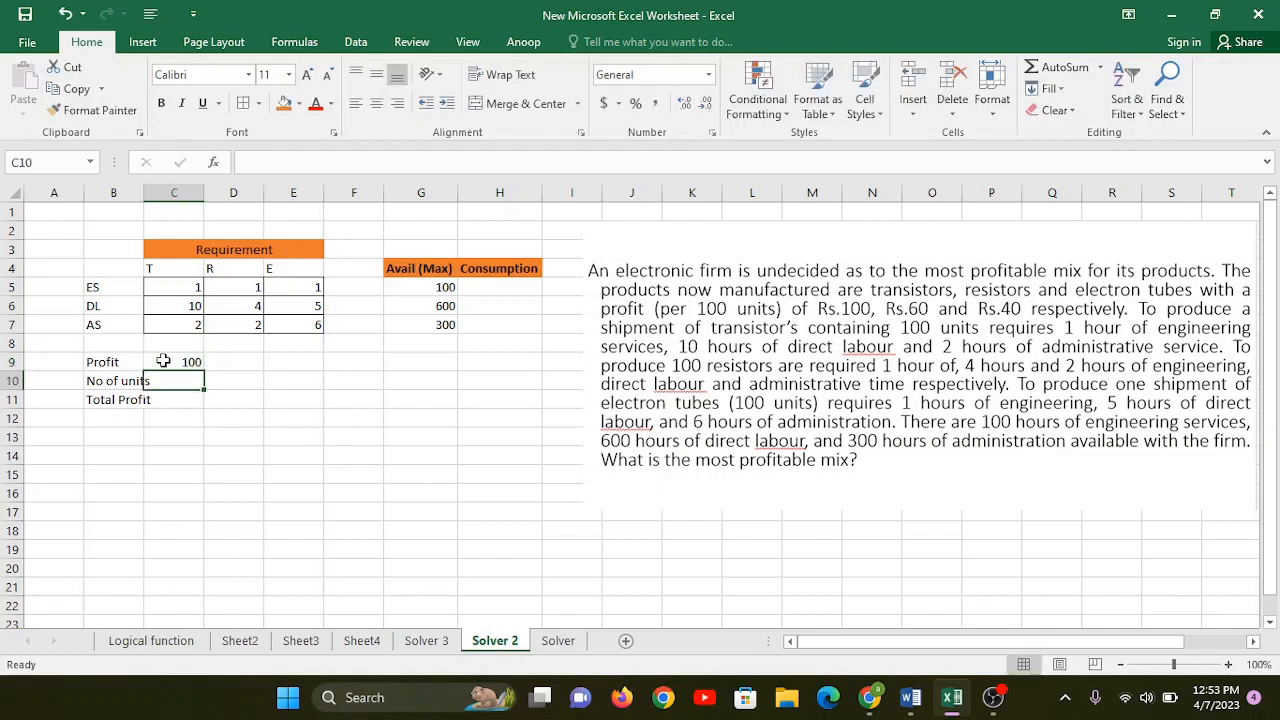
pyautogui.press('Up')
pyautogui.press('Right')
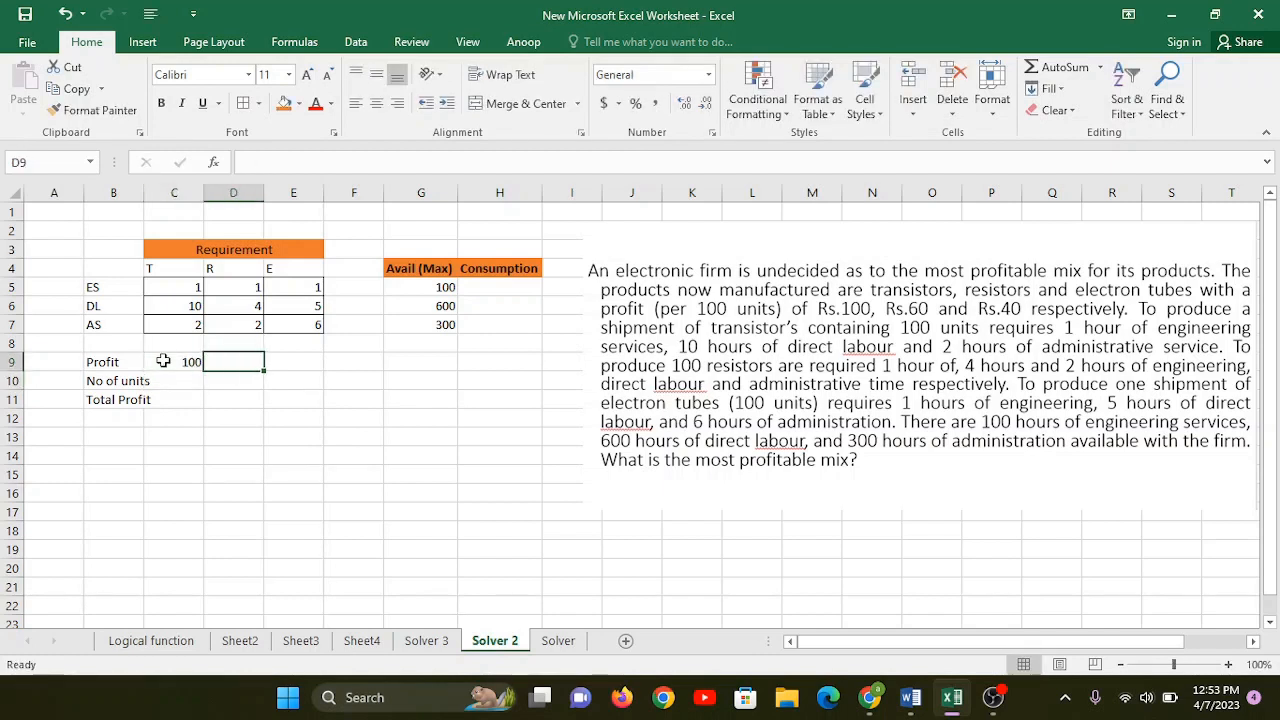
pyautogui.write('60')
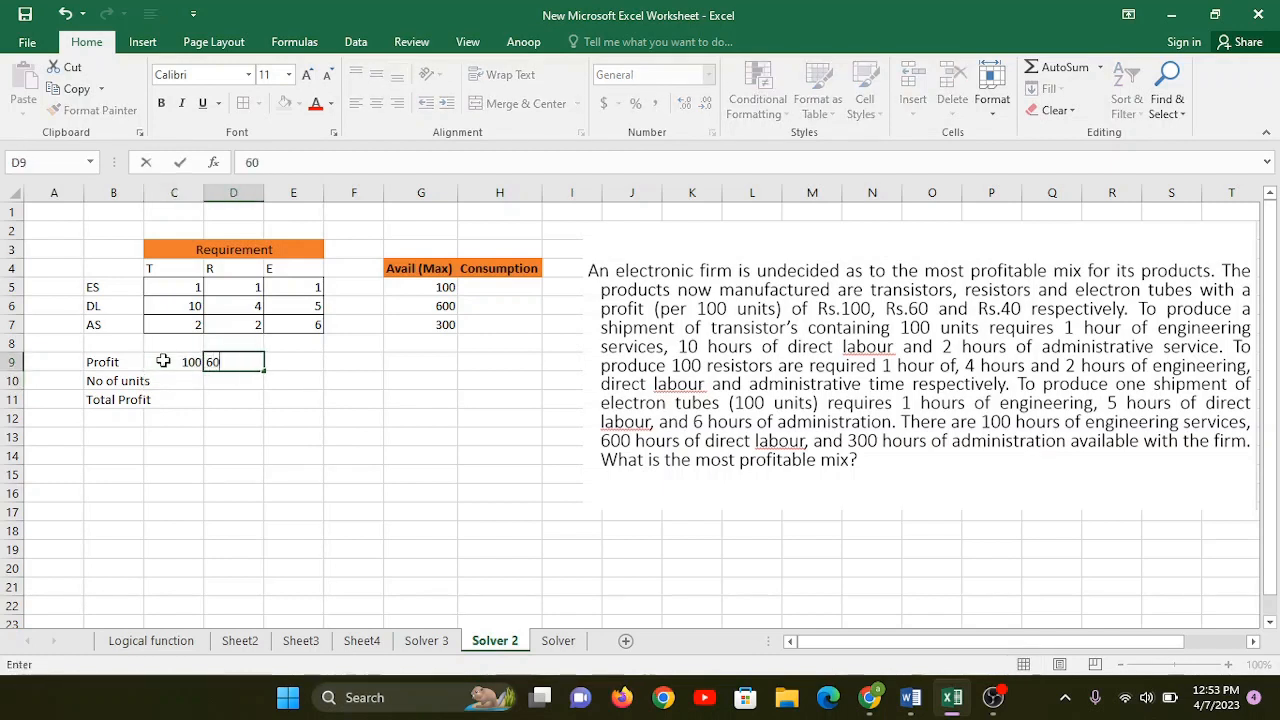
pyautogui.press('Right')
pyautogui.write('40')
pyautogui.press('Return')
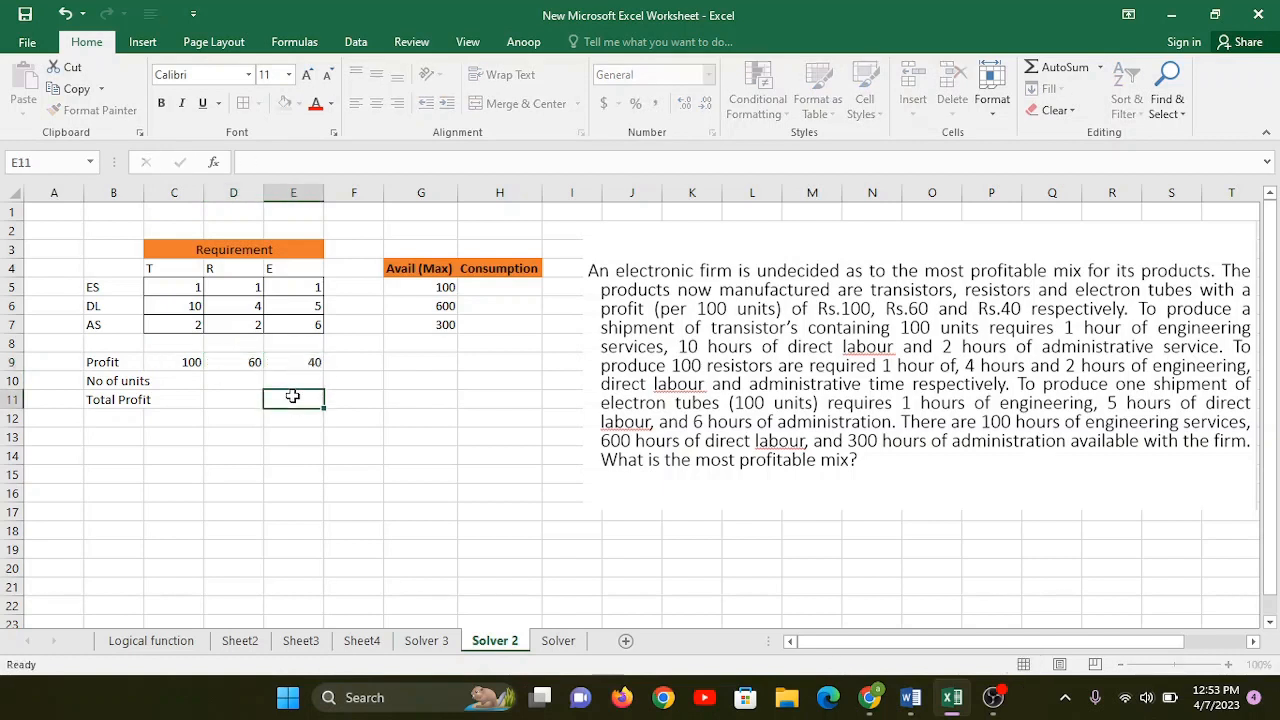
# Enter 0 as the starting number of units for T, R and E in C10:E10.
pyautogui.click(181, 384)
pyautogui.write('0')
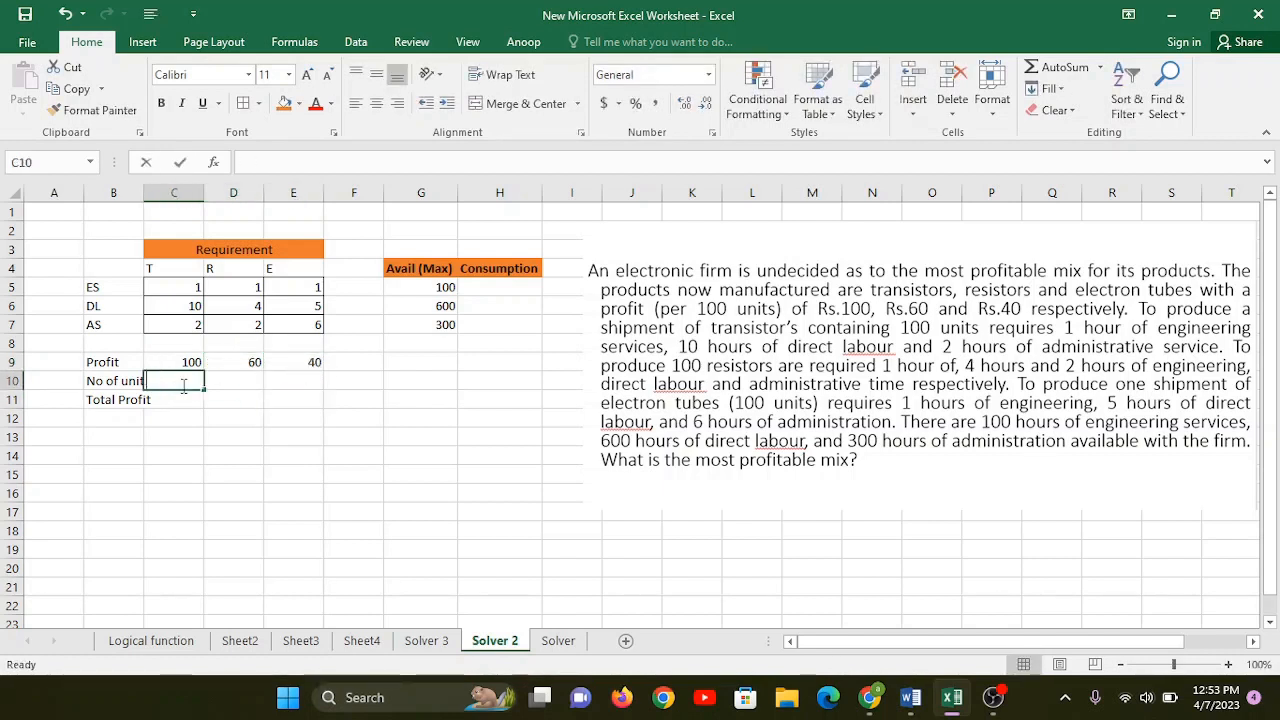
pyautogui.press('Right')
pyautogui.write('0')
pyautogui.press('Right')
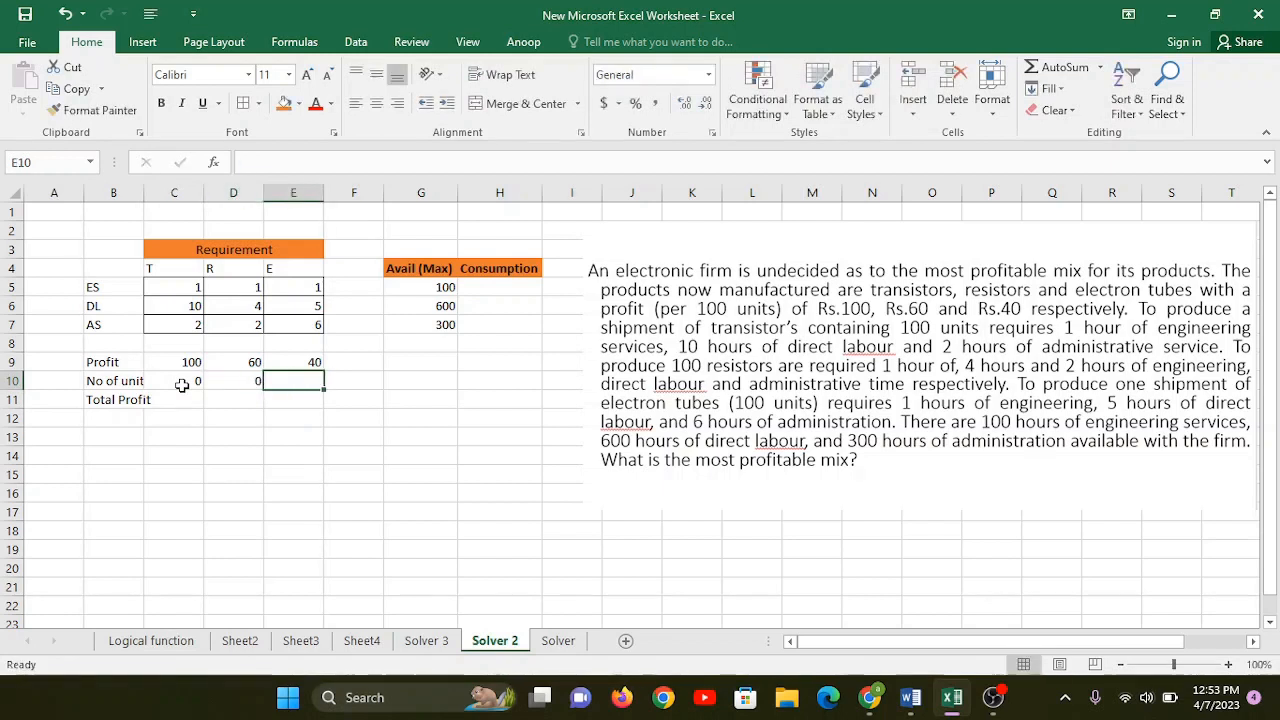
pyautogui.write('0')
pyautogui.click(243, 455)
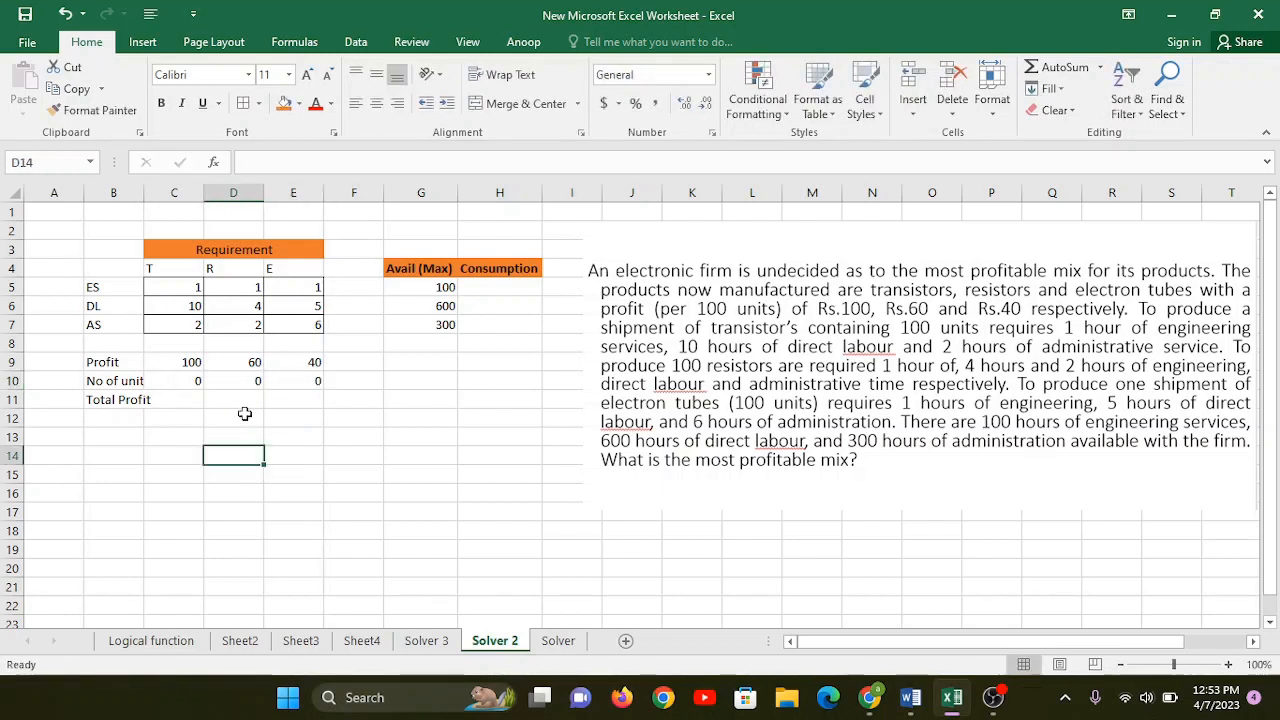
# Give the number-of-units cells C10:E10 an orange fill.
pyautogui.moveTo(197, 381); pyautogui.dragTo(300, 383)
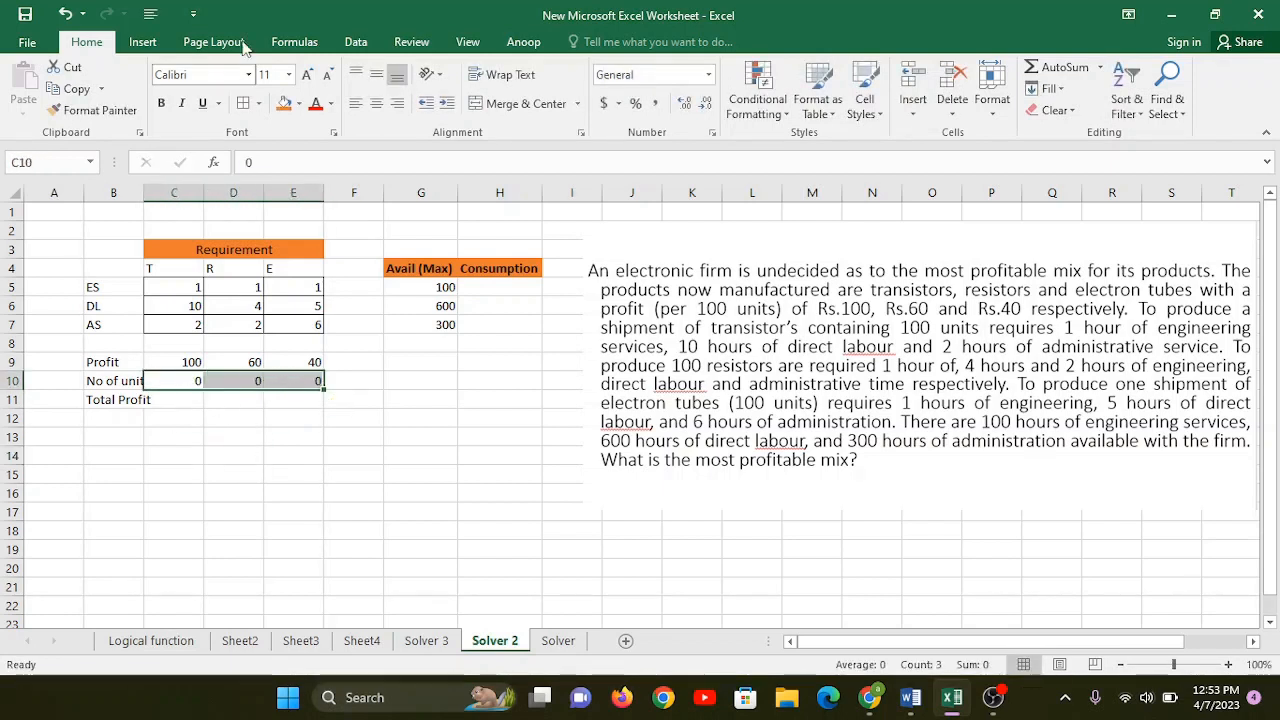
pyautogui.click(285, 103)
pyautogui.click(247, 458)
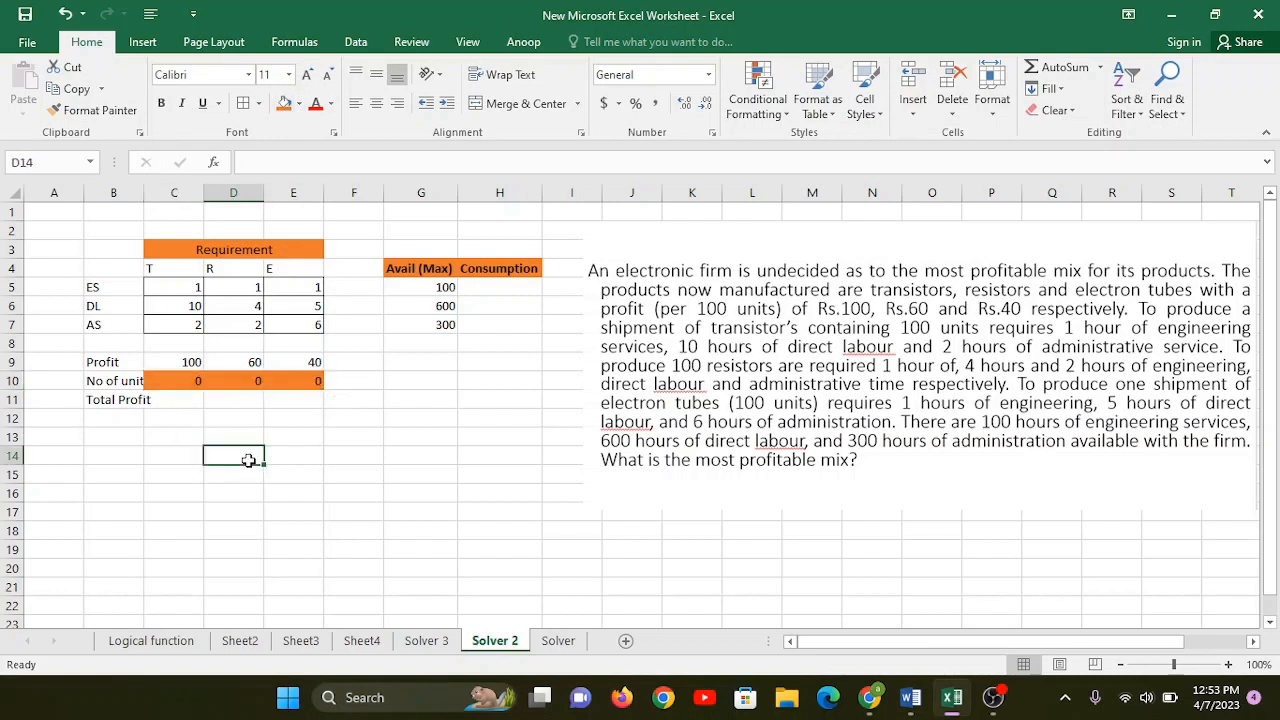
# Enter the total profit formula =C9*C10+D9*D10+E9*E10 in C11.
pyautogui.click(177, 399)
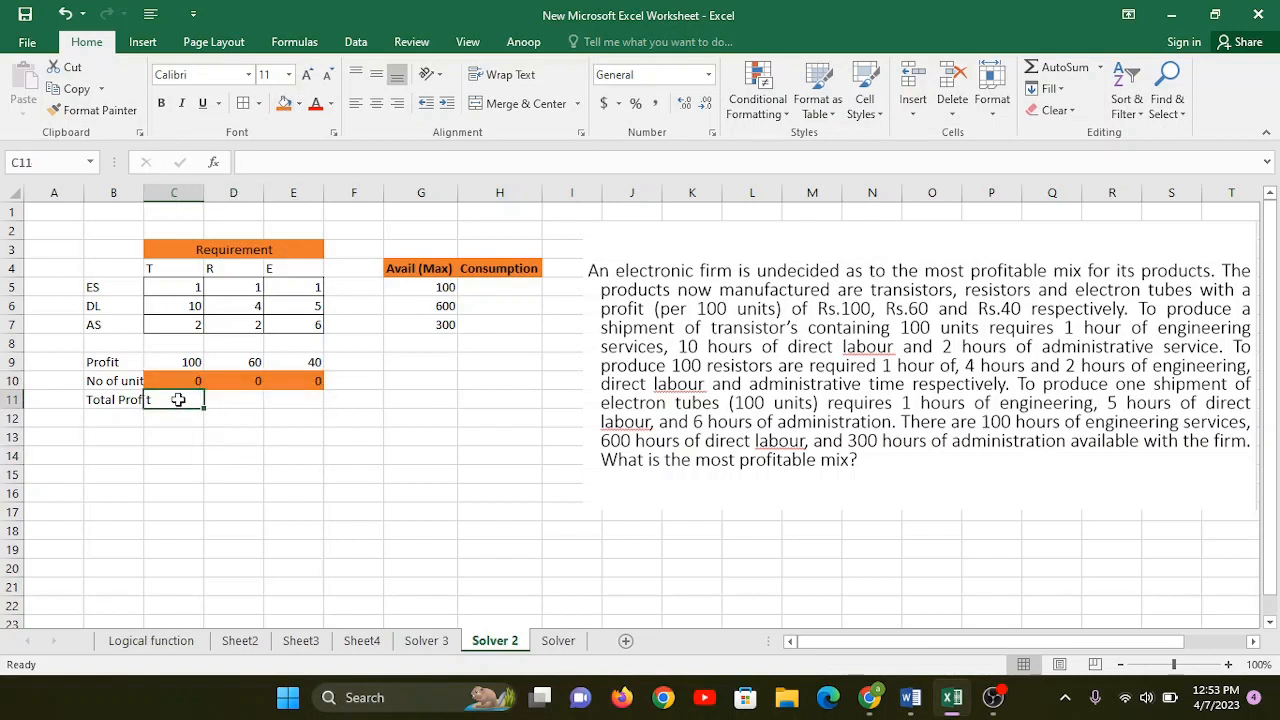
pyautogui.write('=')
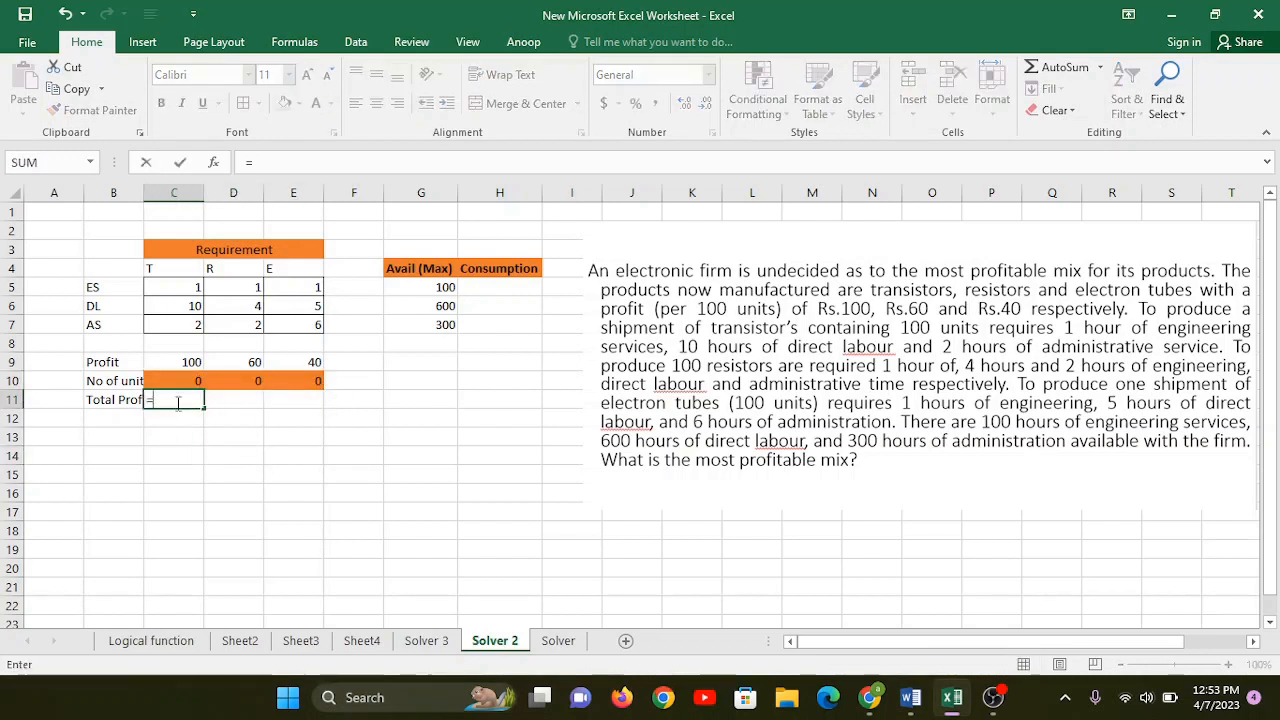
pyautogui.click(177, 401)
pyautogui.click(183, 362)
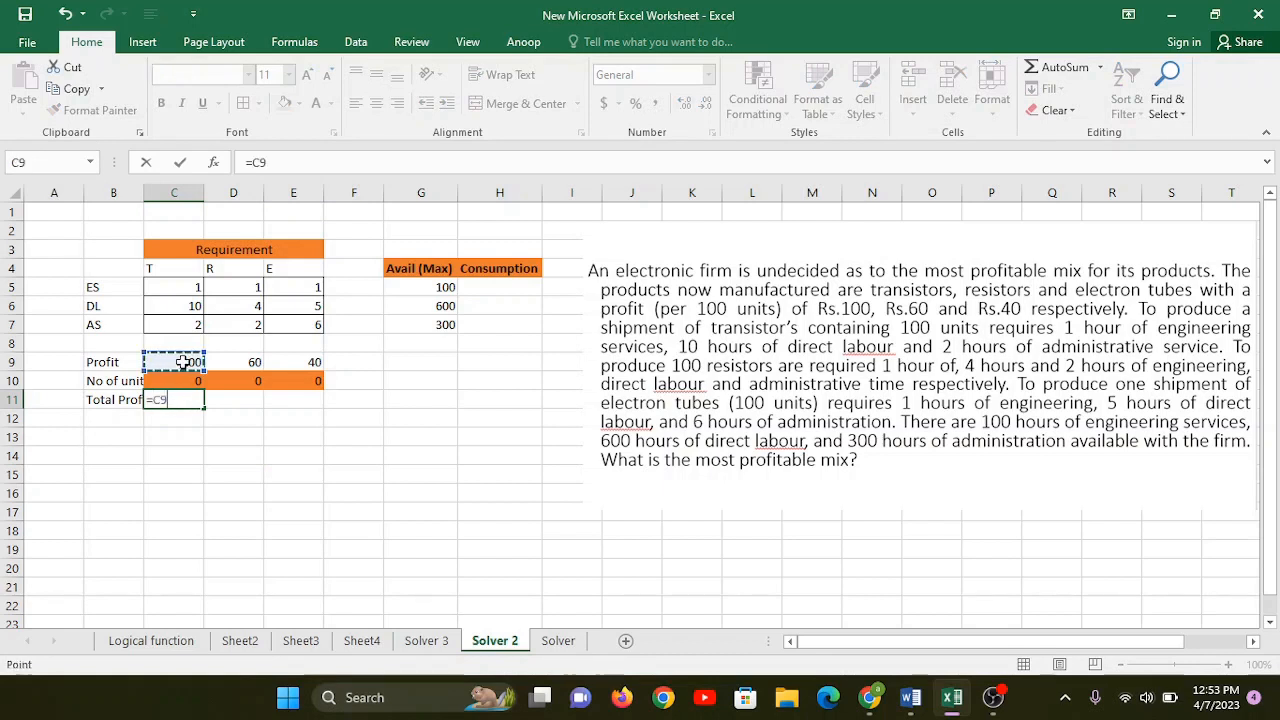
pyautogui.write('*')
pyautogui.click(183, 382)
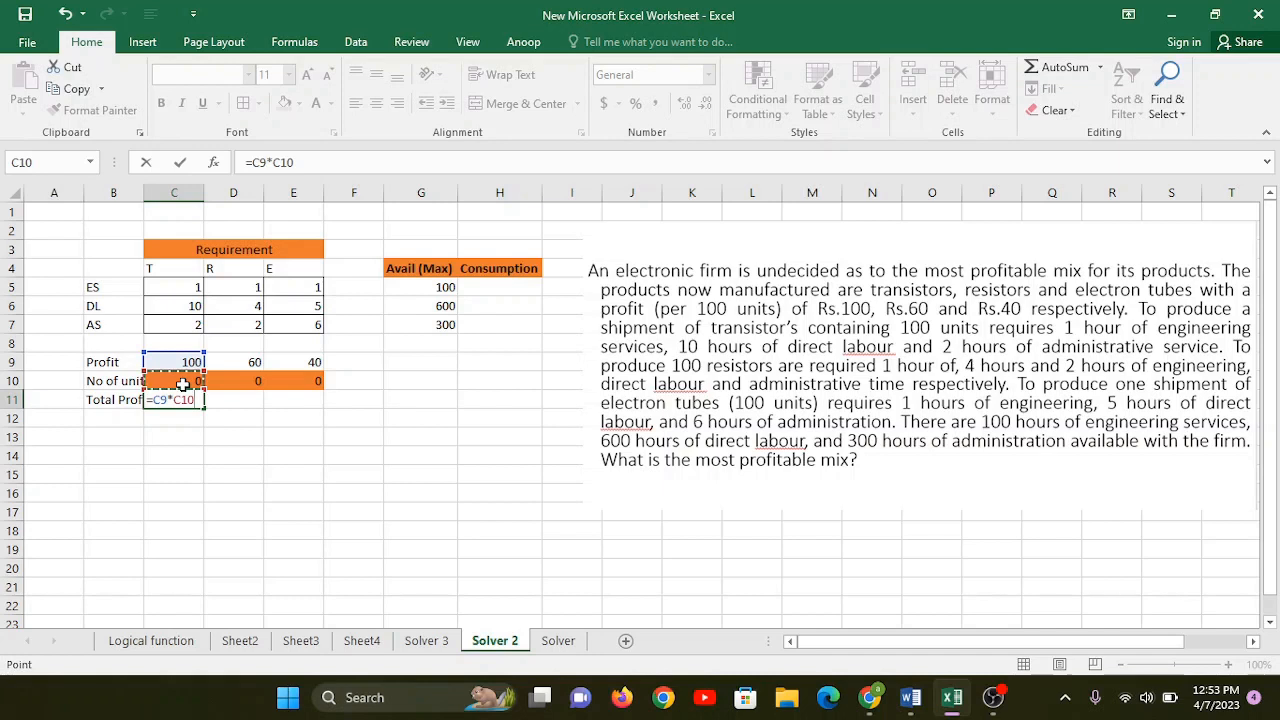
pyautogui.write('+')
pyautogui.click(240, 364)
pyautogui.write('*')
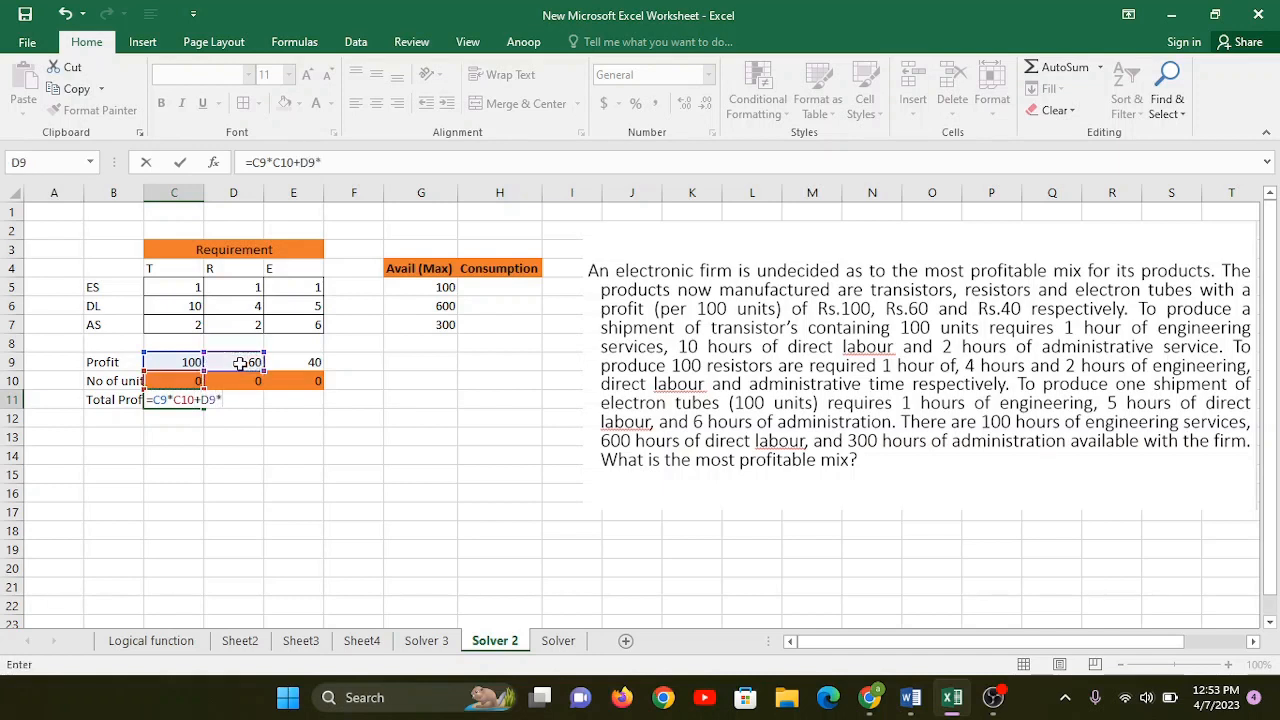
pyautogui.click(235, 381)
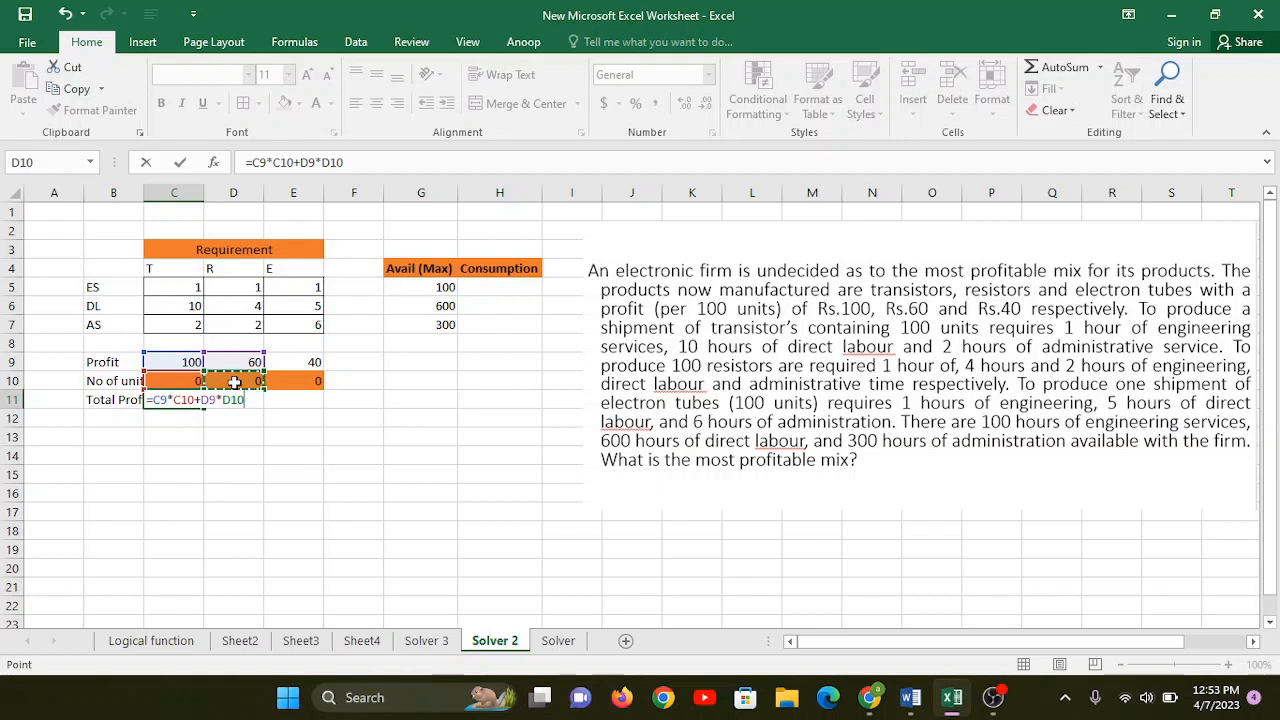
pyautogui.write('+')
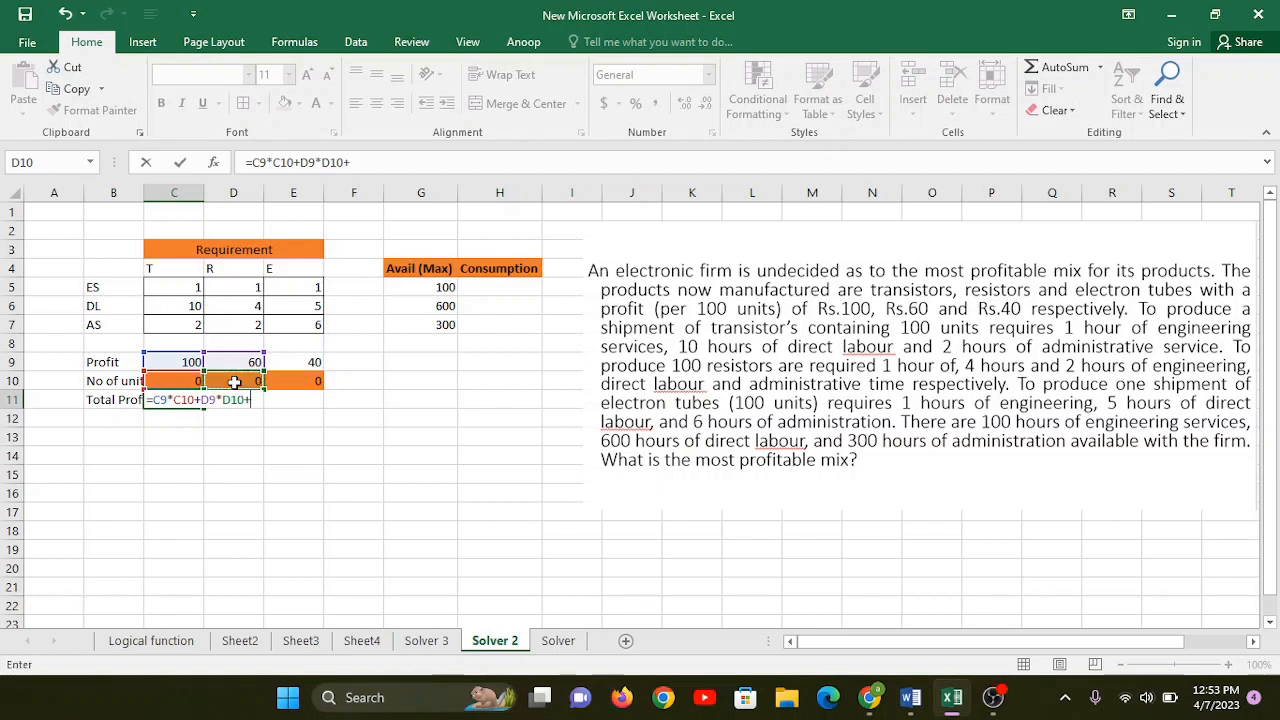
pyautogui.click(313, 362)
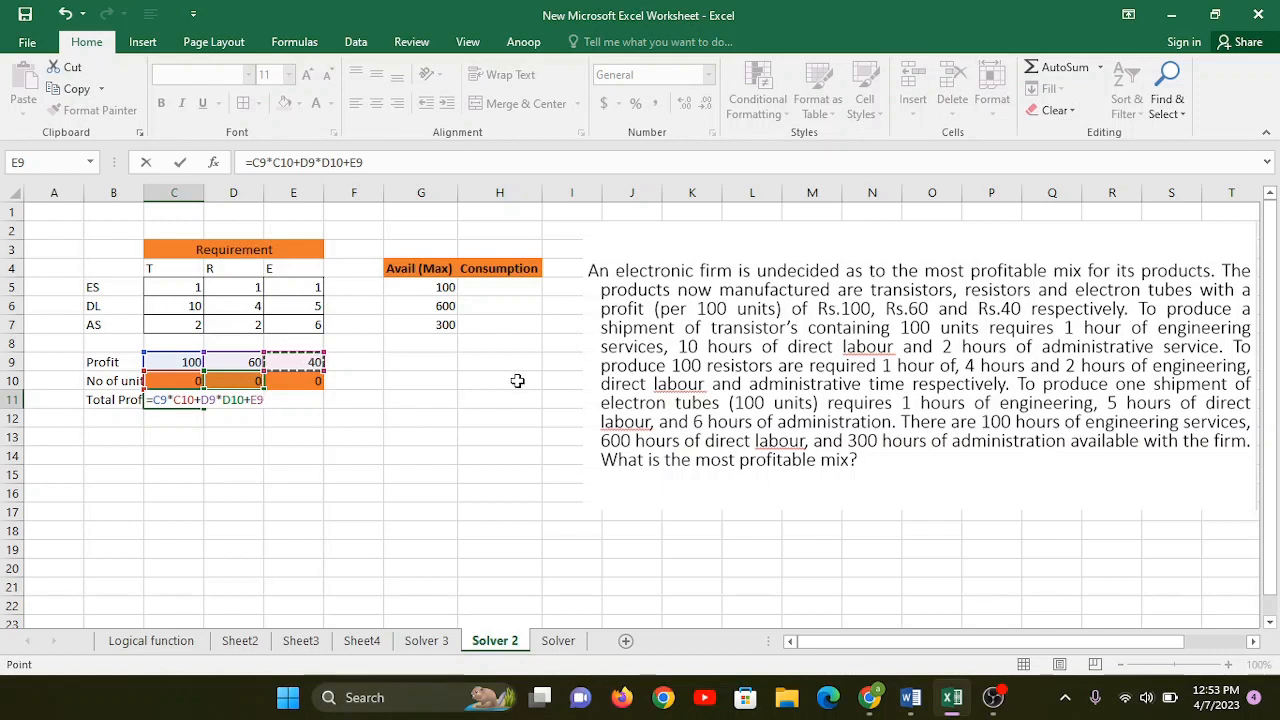
pyautogui.write('*')
pyautogui.click(293, 380)
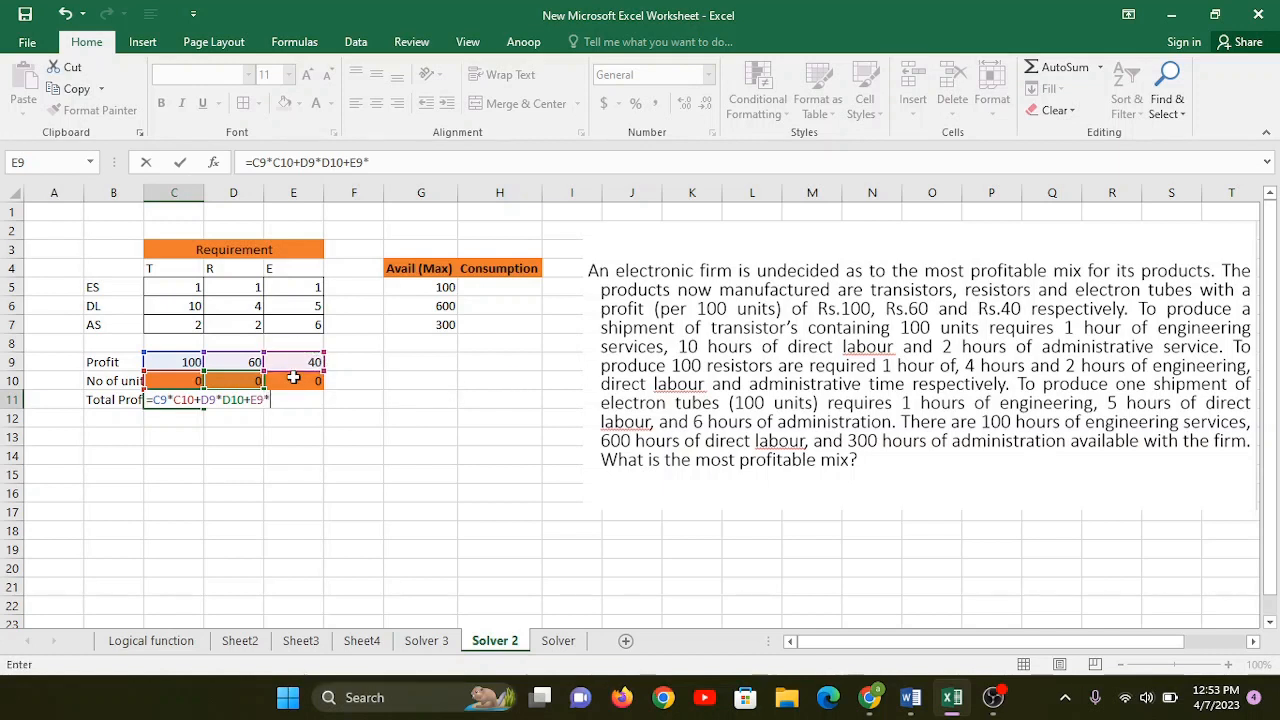
pyautogui.press('Return')
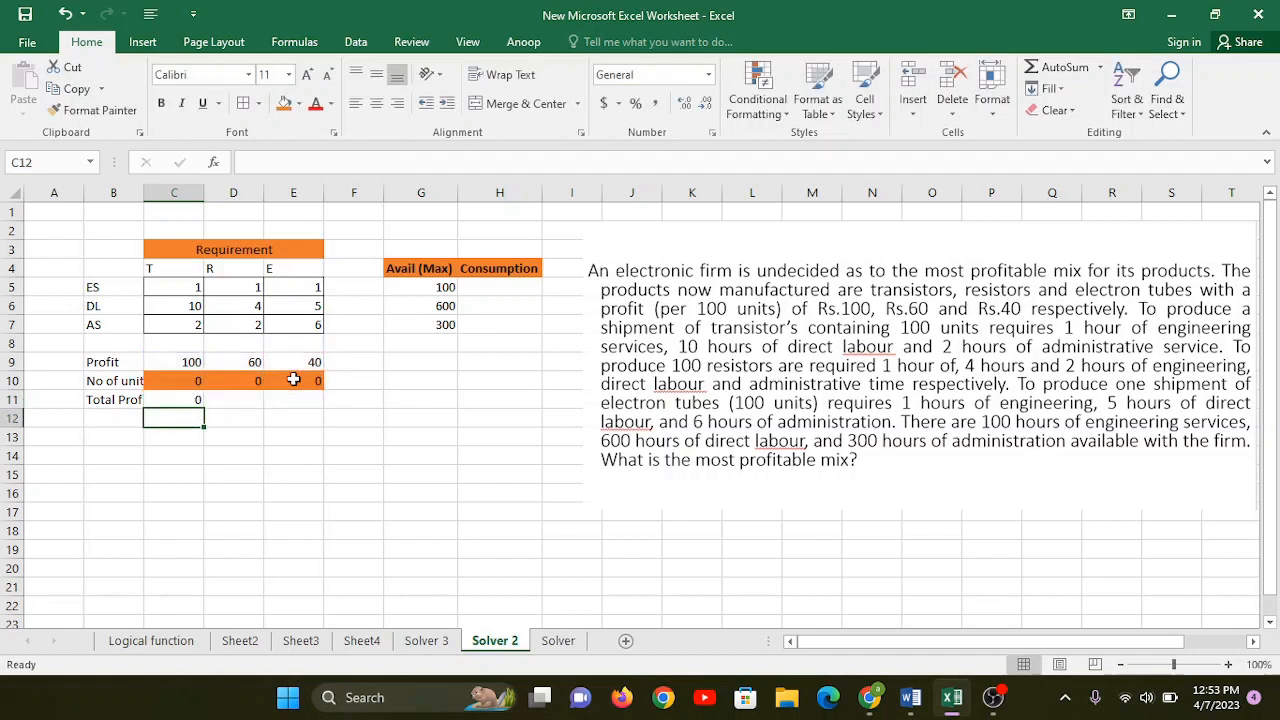
# Highlight the total profit cell C11 with a yellow fill.
pyautogui.click(180, 396)
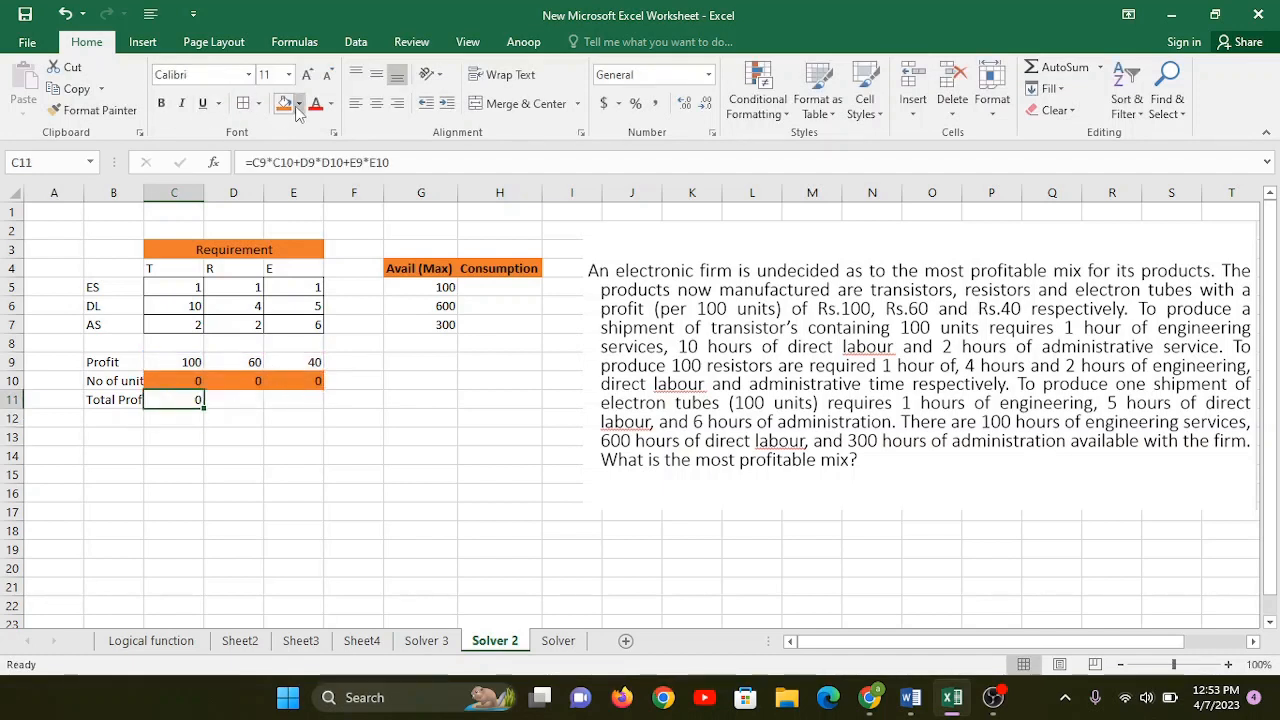
pyautogui.click(298, 103)
pyautogui.click(331, 250)
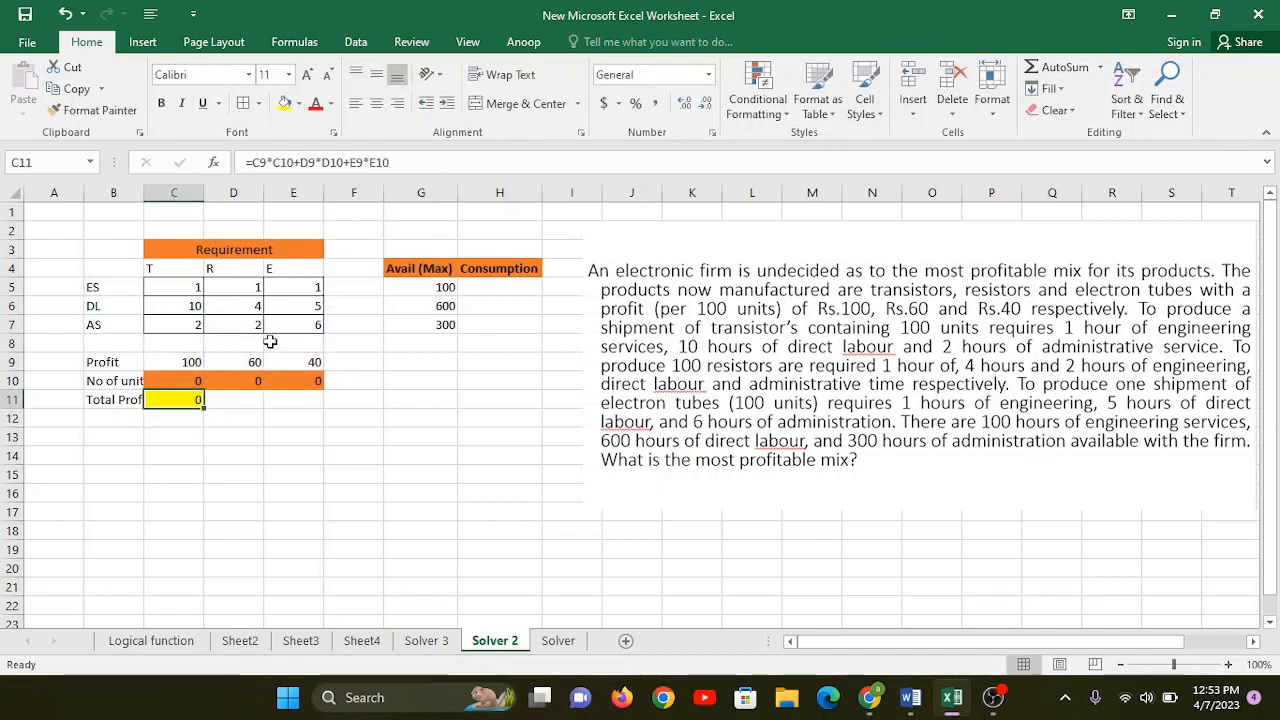
pyautogui.click(227, 399)
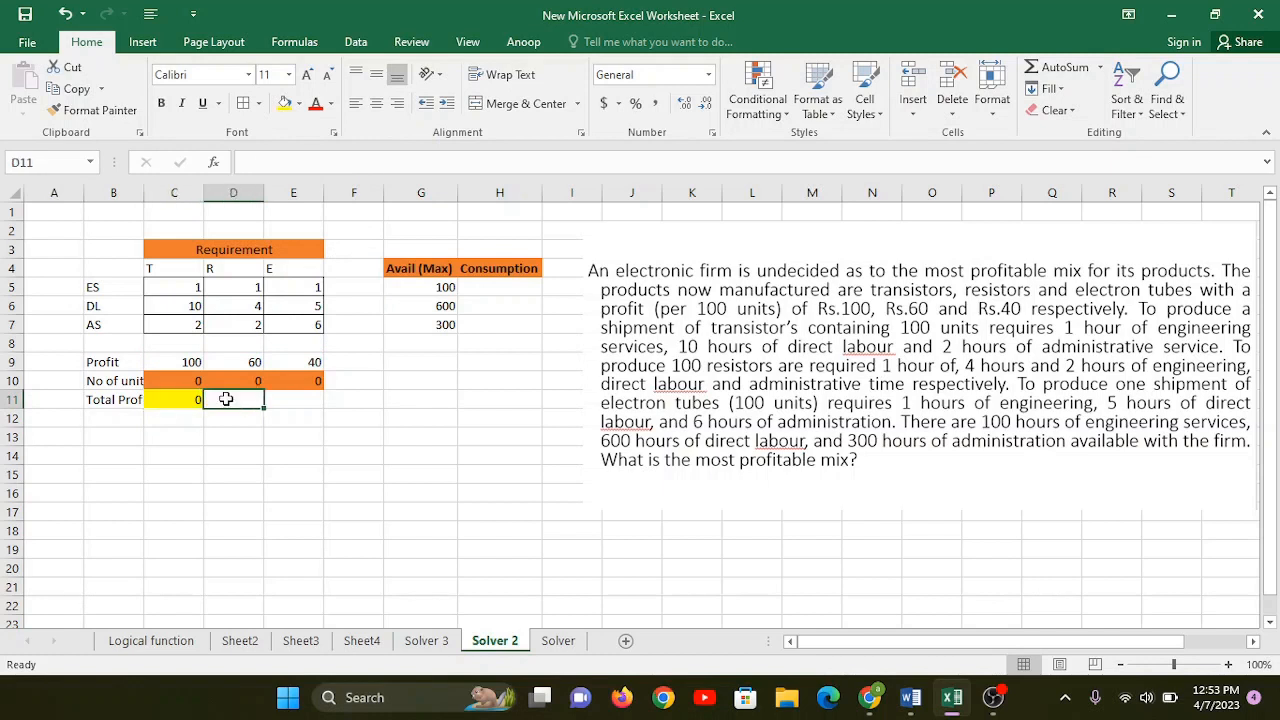
# Label the total profit cell as the objective by entering "Obj function" in D11.
pyautogui.write('Obj function')
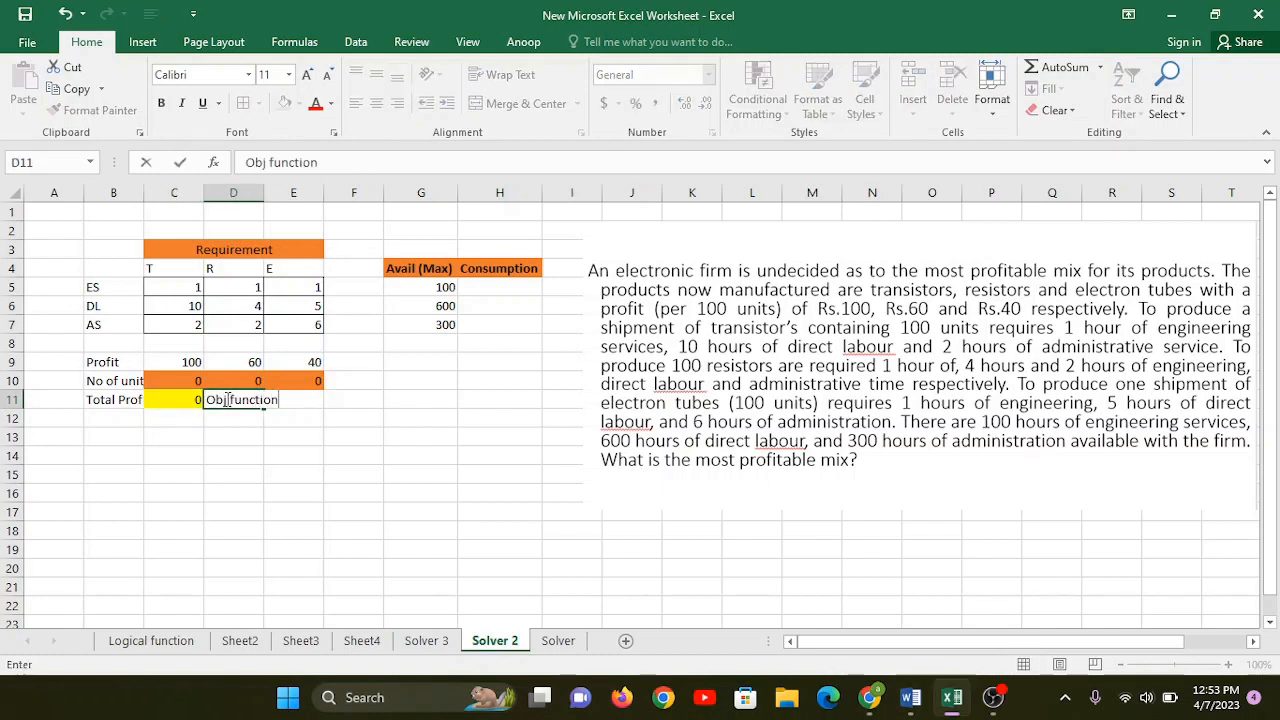
pyautogui.press('Return')
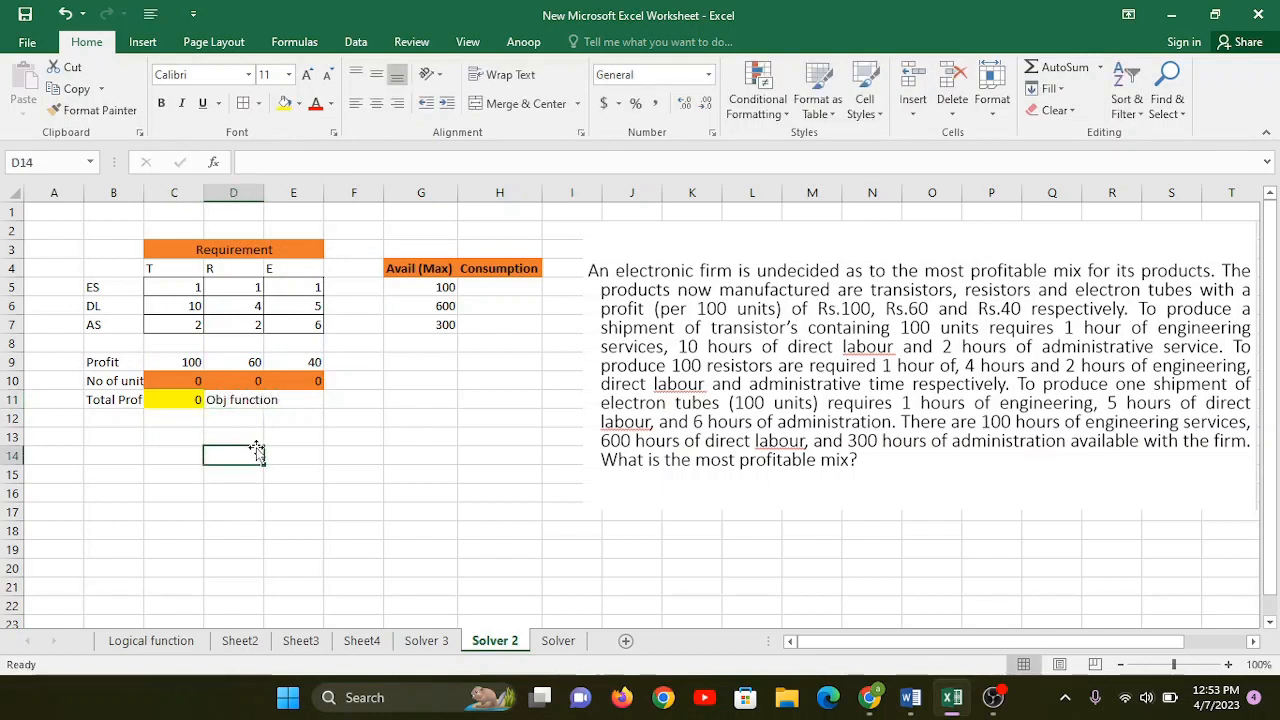
pyautogui.click(177, 399)
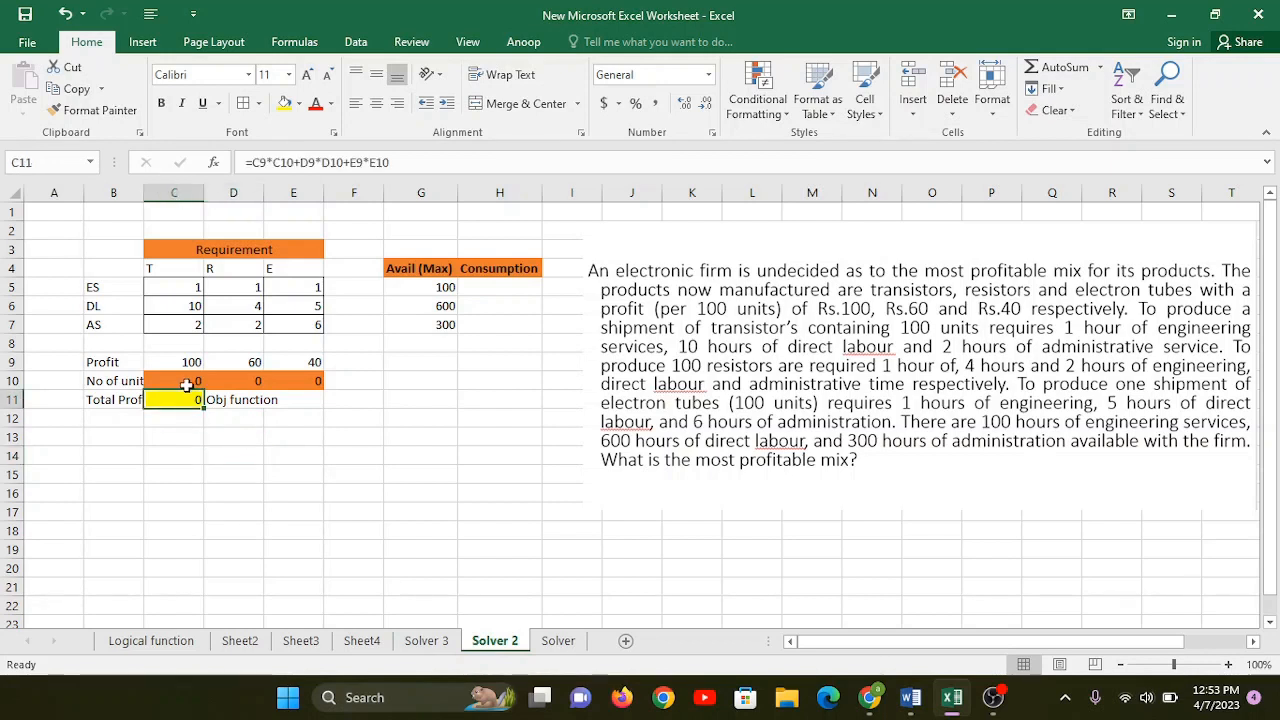
pyautogui.moveTo(186, 384); pyautogui.dragTo(305, 384)
pyautogui.click(163, 401)
# Enter the ES consumption formula =C10*C5+D10*D5+E10*E5 in H5.
pyautogui.click(500, 288)
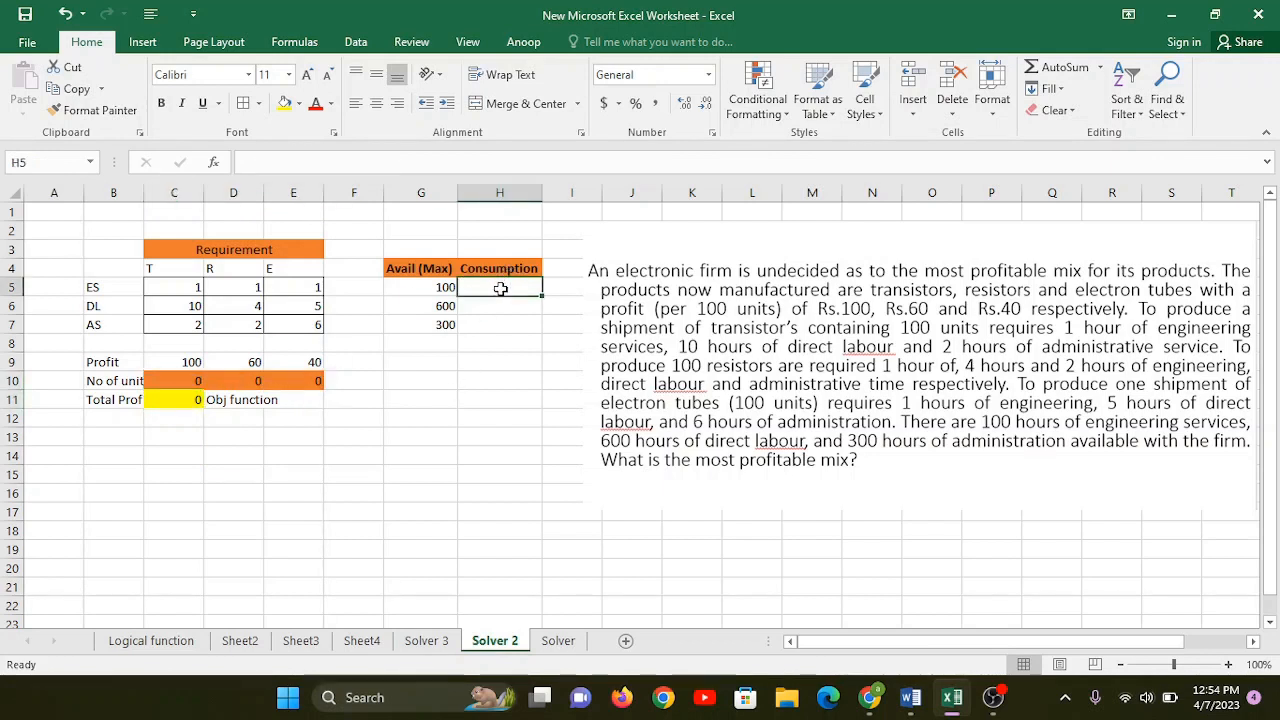
pyautogui.write('=')
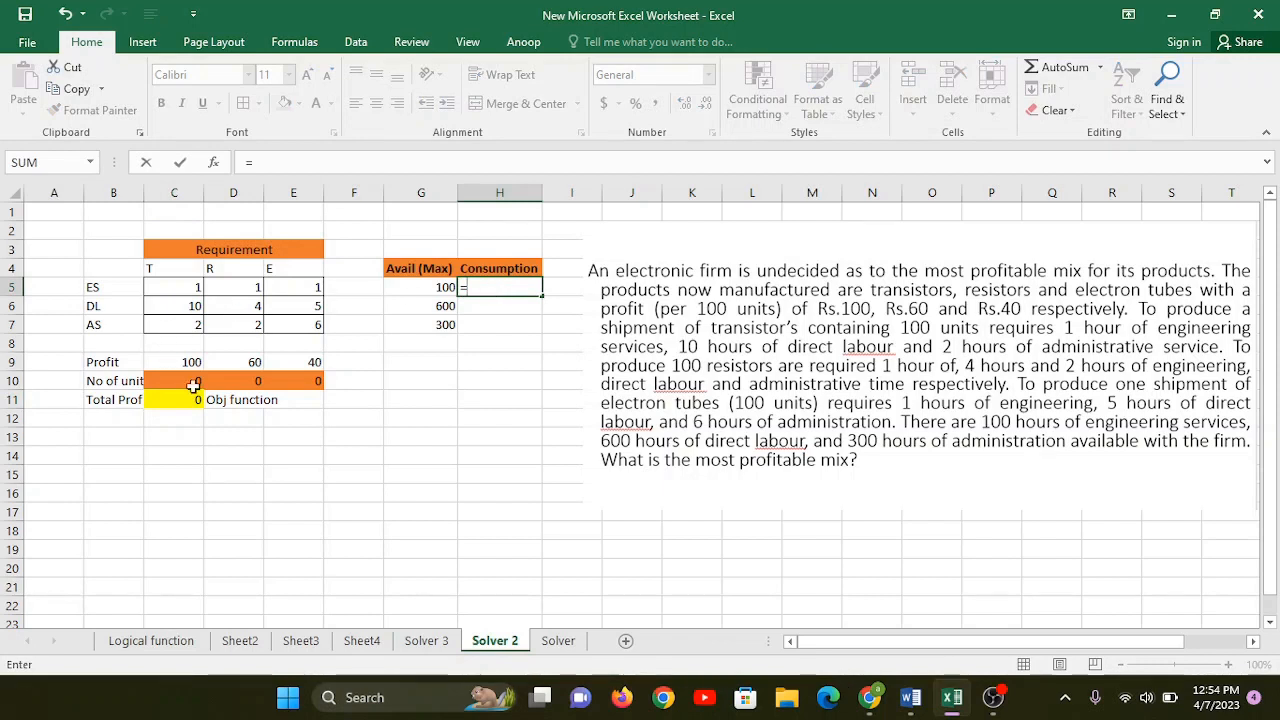
pyautogui.click(199, 381)
pyautogui.write('*')
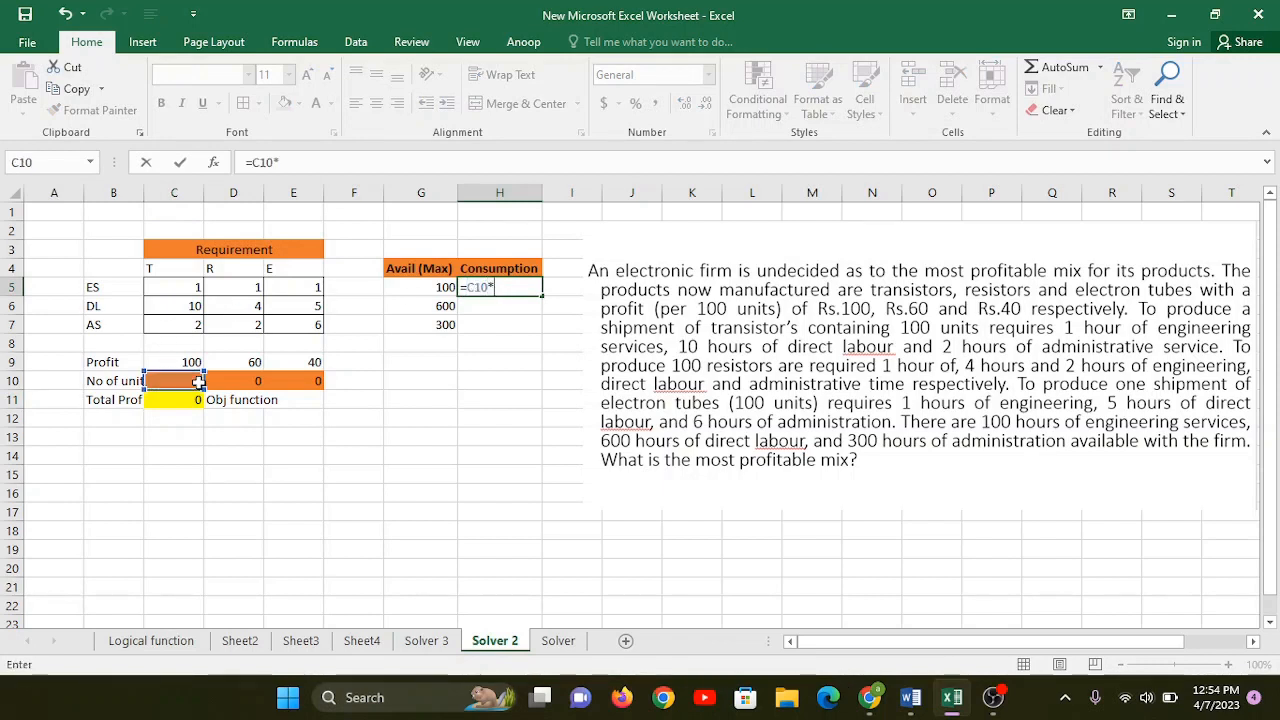
pyautogui.click(194, 288)
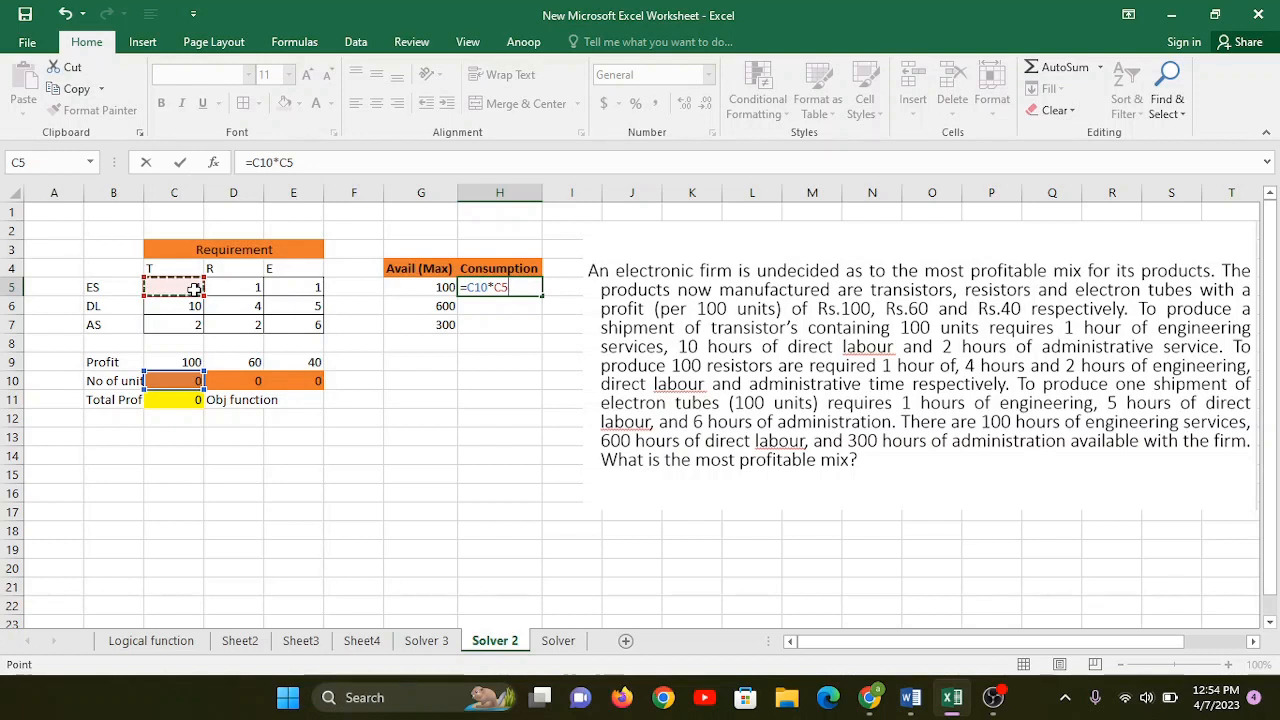
pyautogui.write('+')
pyautogui.click(229, 381)
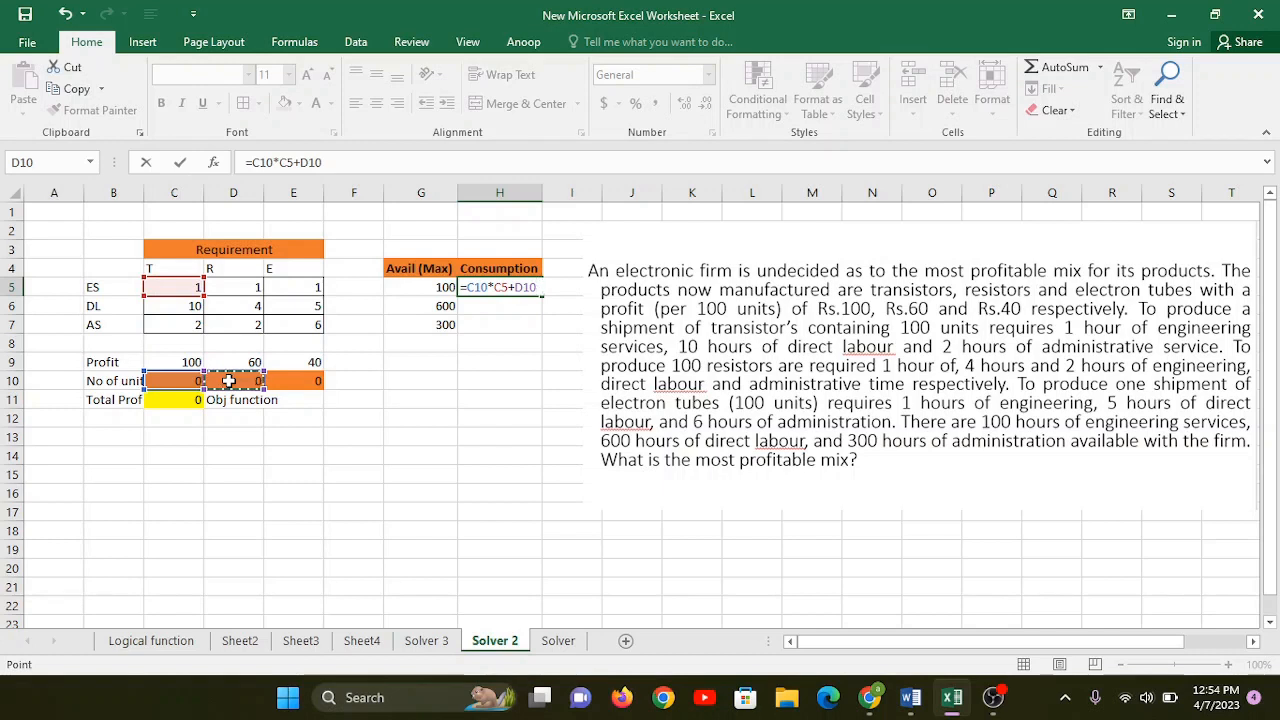
pyautogui.write('*')
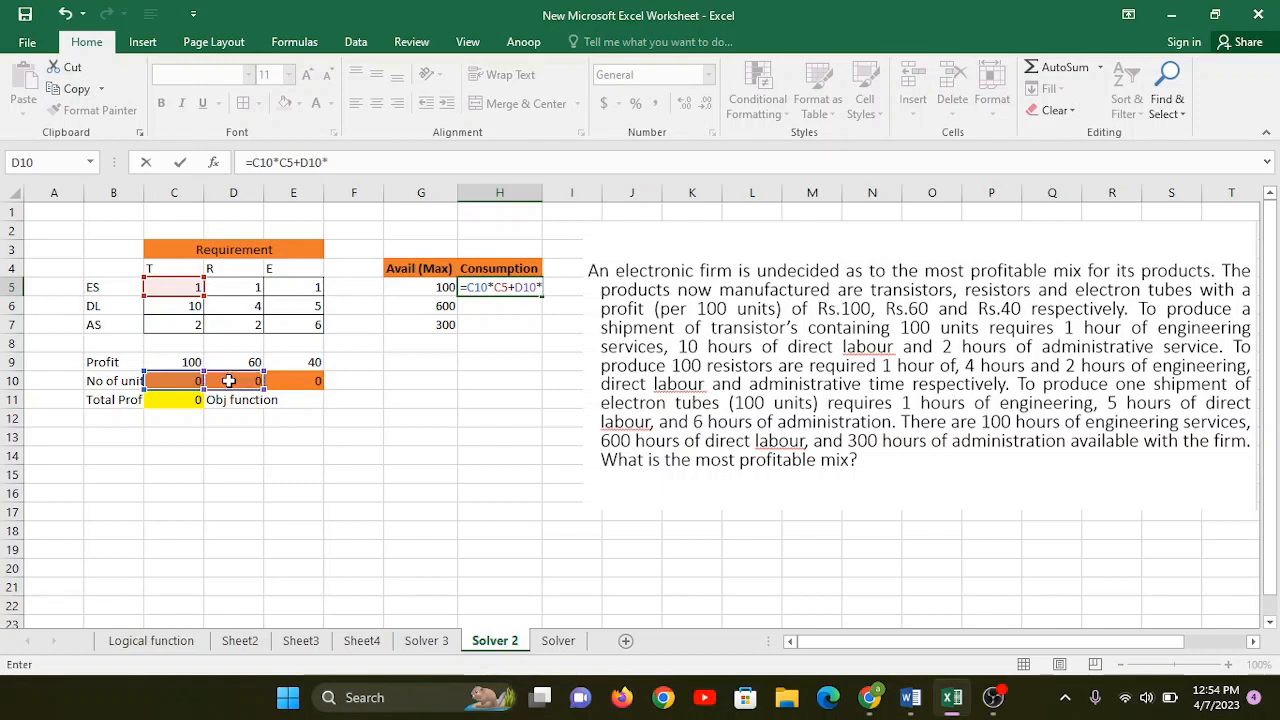
pyautogui.click(243, 285)
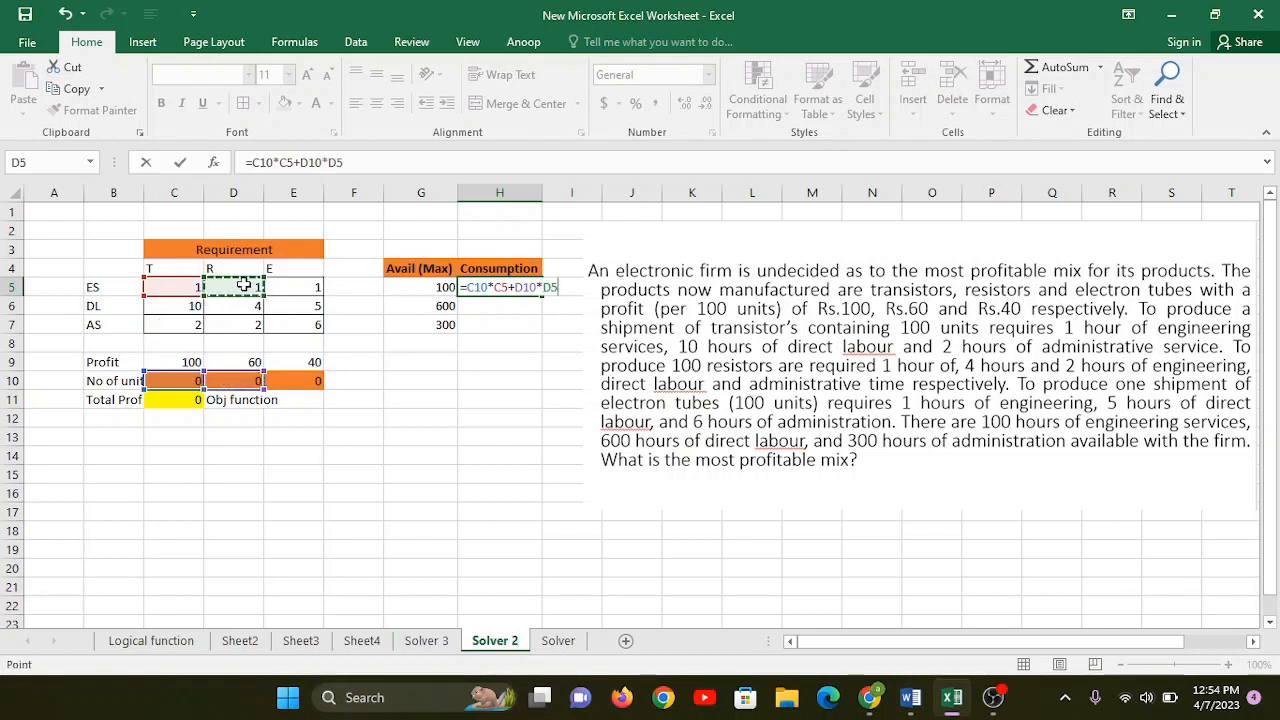
pyautogui.write('+')
pyautogui.click(307, 380)
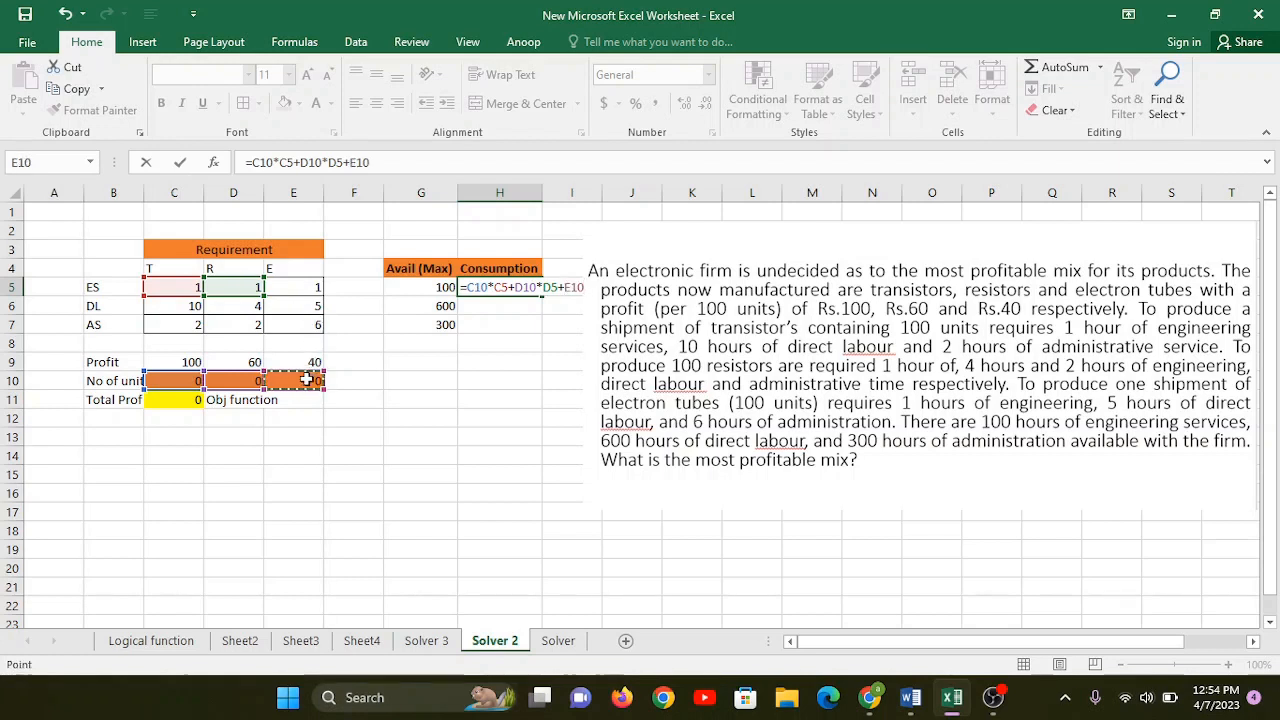
pyautogui.write('*')
pyautogui.click(307, 287)
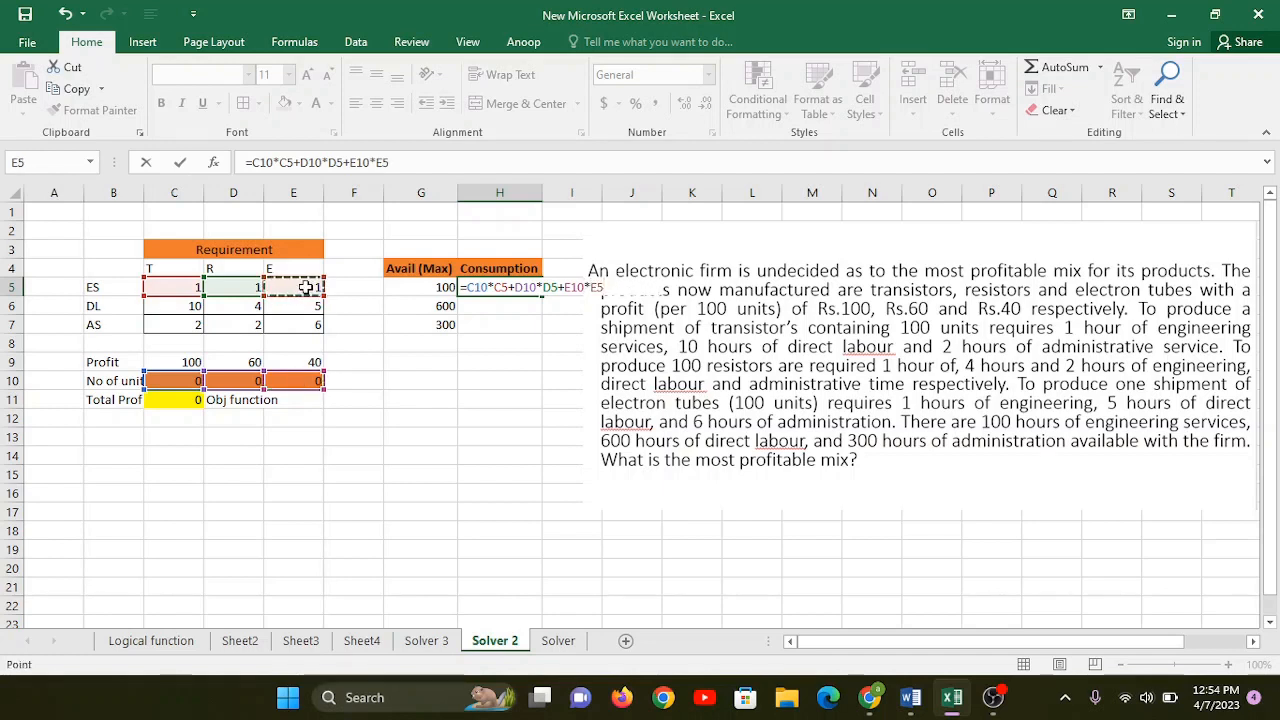
pyautogui.press('Return')
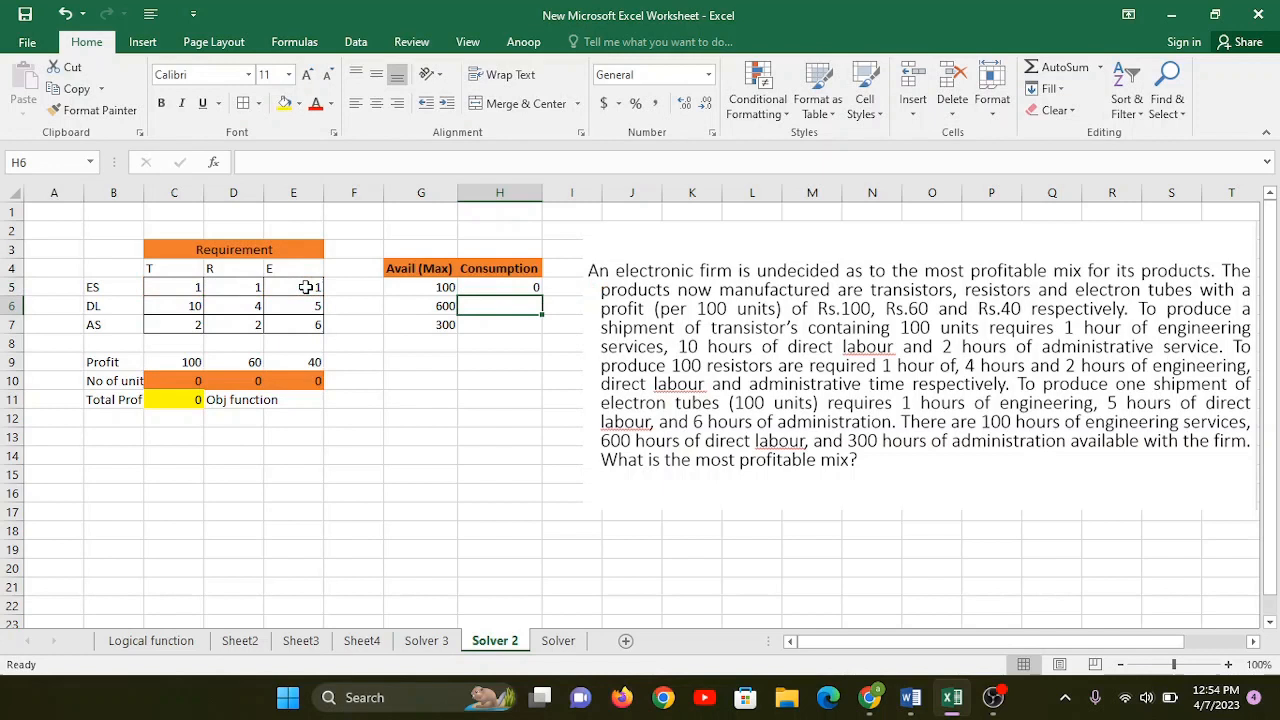
pyautogui.click(520, 289)
pyautogui.moveTo(171, 381); pyautogui.dragTo(312, 381)
pyautogui.click(514, 288)
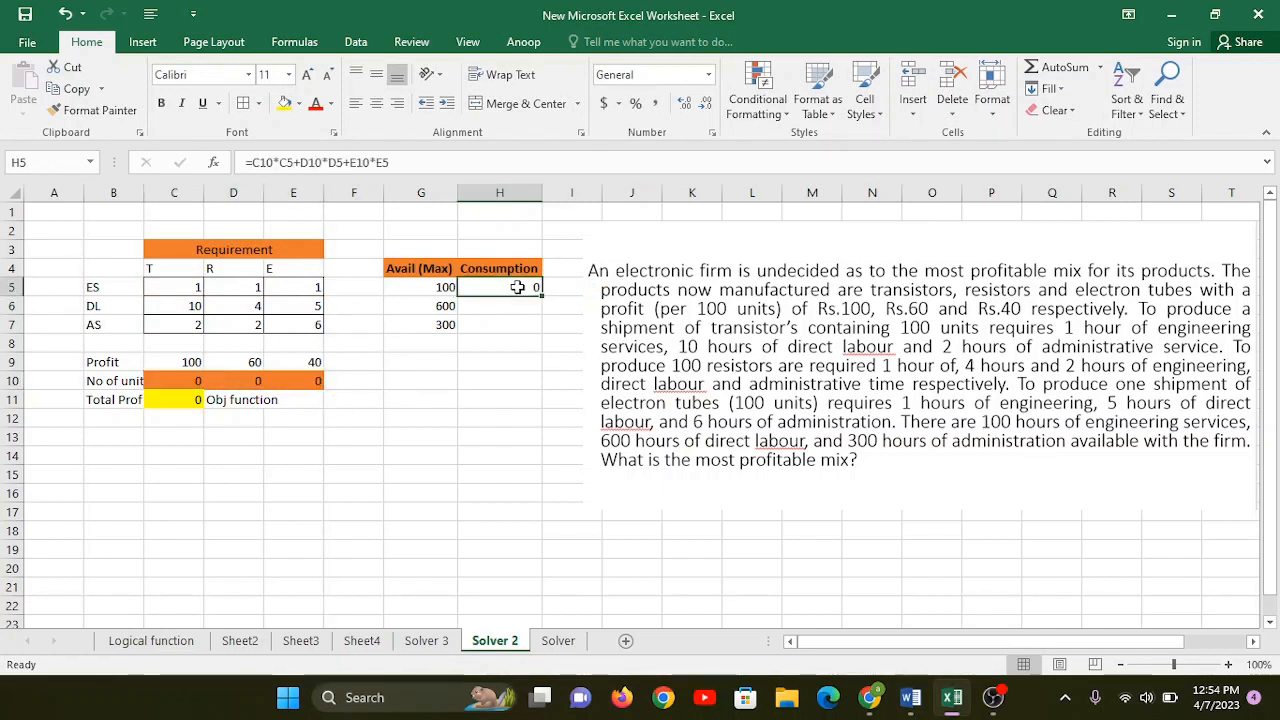
# Enter the DL consumption formula =C10*C6+D10*D6+E10*E6 in H6.
pyautogui.click(500, 307)
pyautogui.write('=')
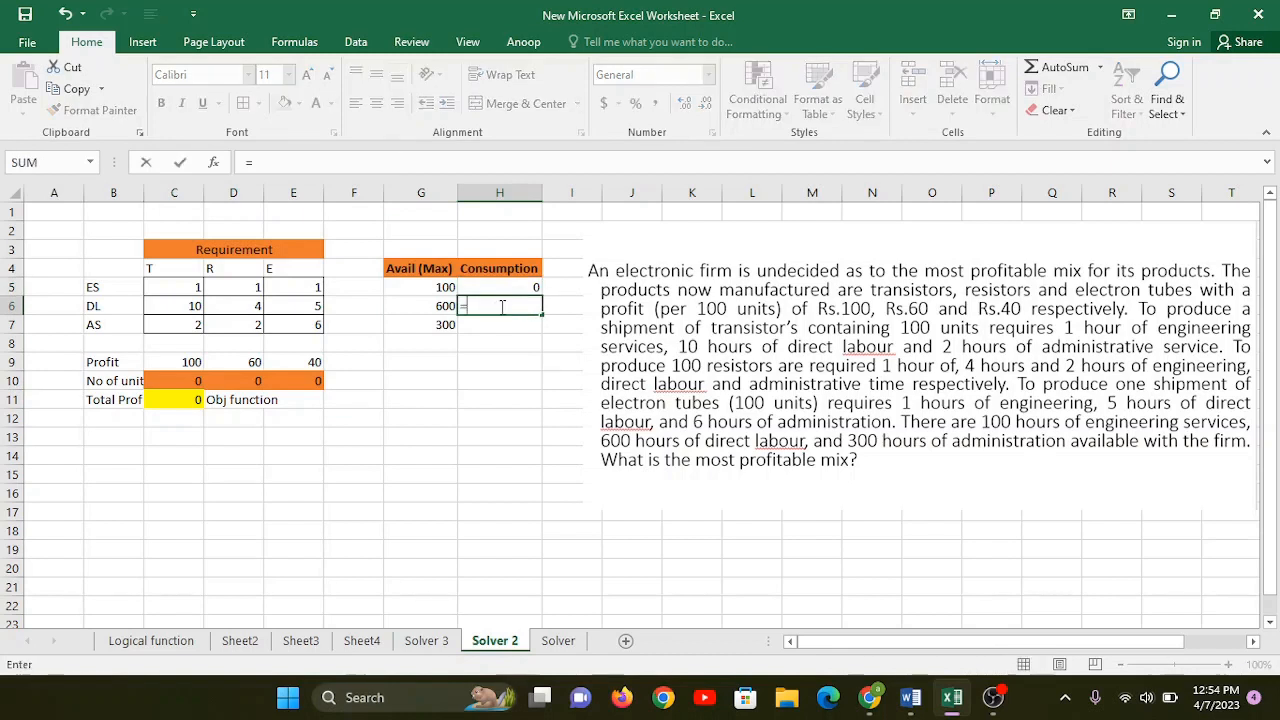
pyautogui.click(195, 380)
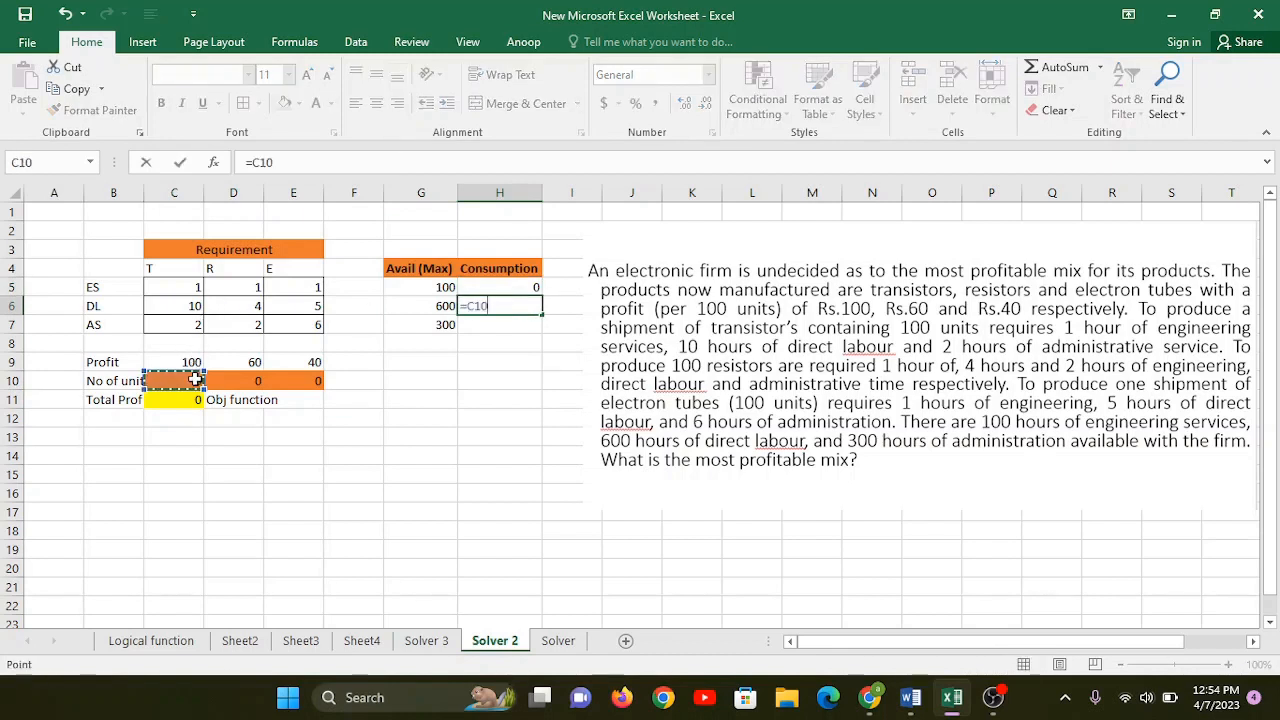
pyautogui.write('*')
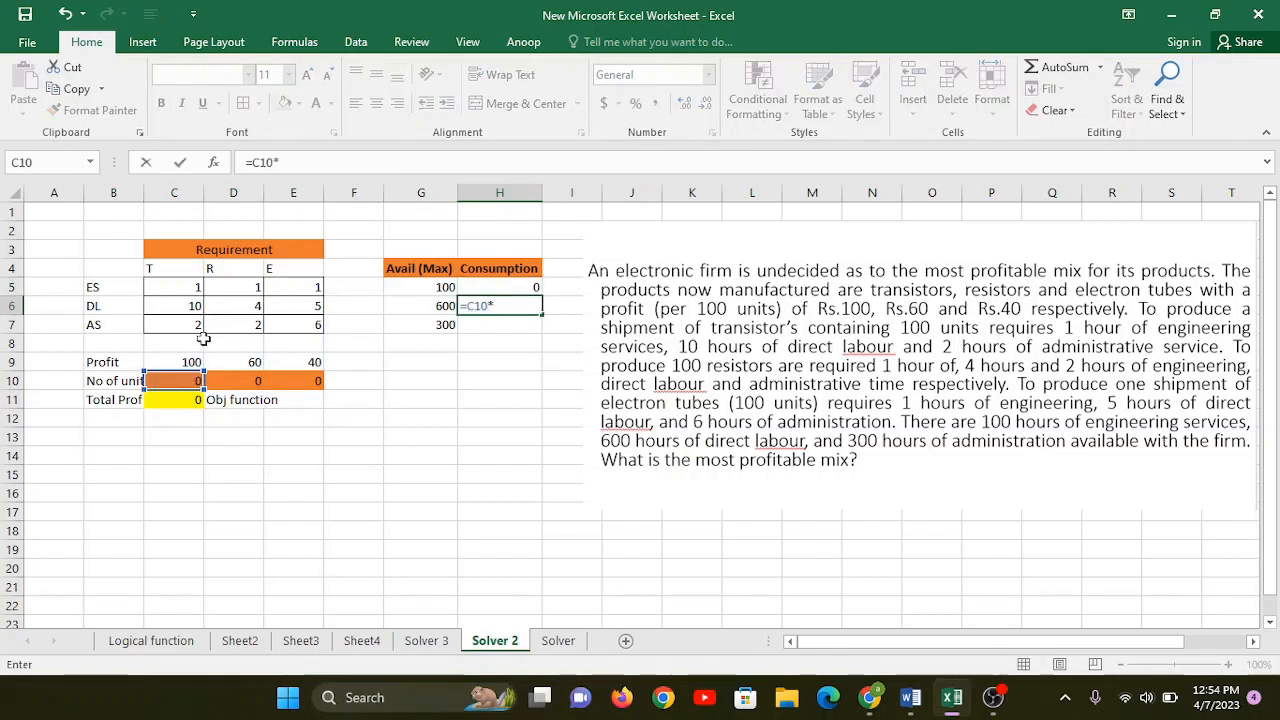
pyautogui.click(182, 308)
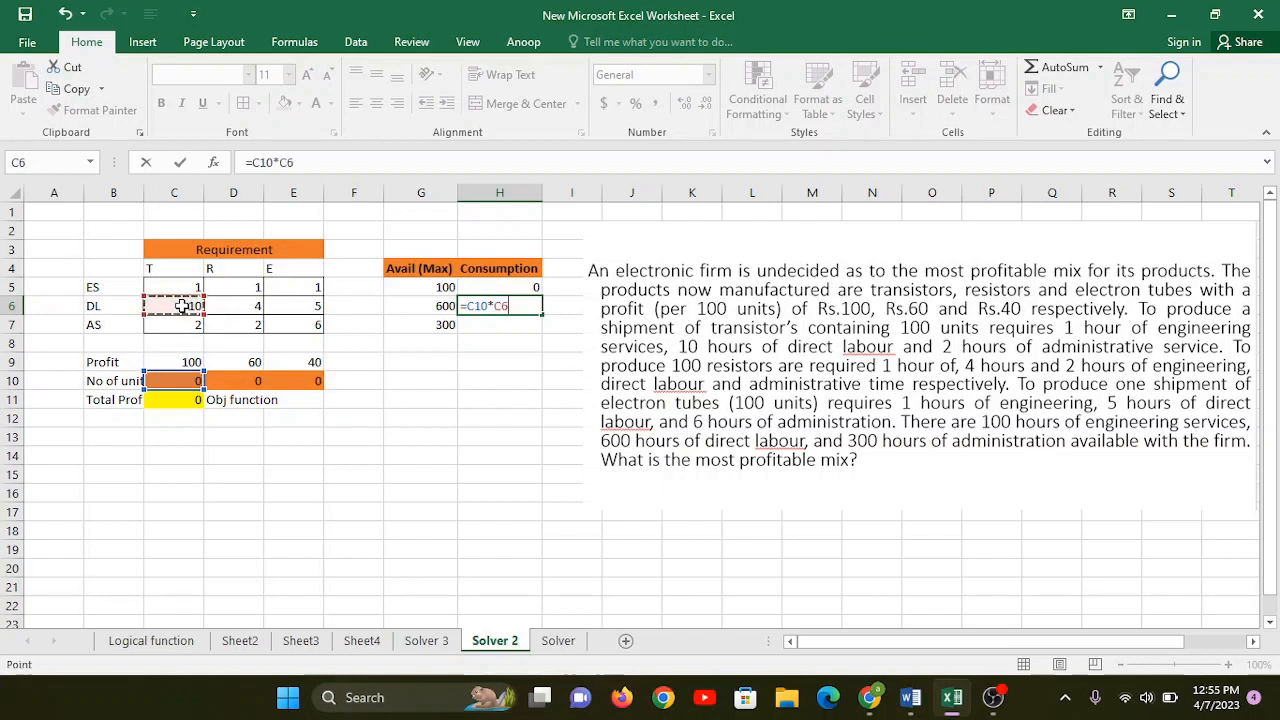
pyautogui.write('+')
pyautogui.click(226, 380)
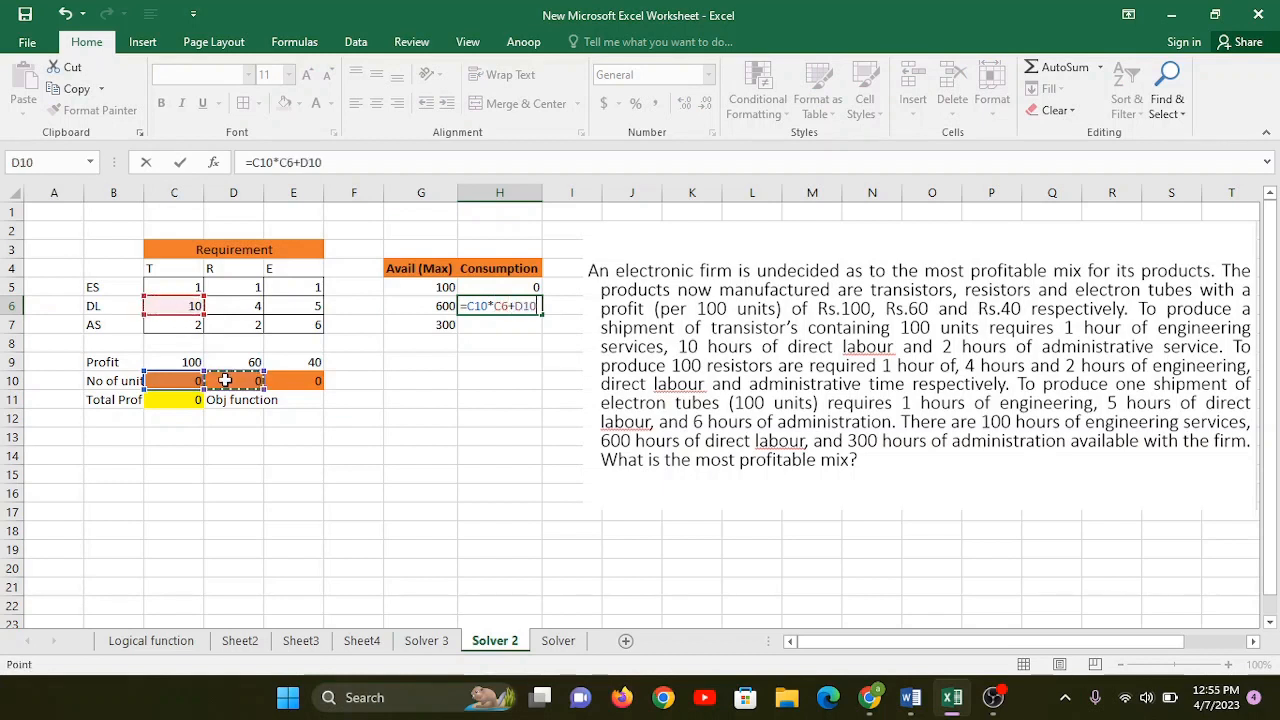
pyautogui.write('*')
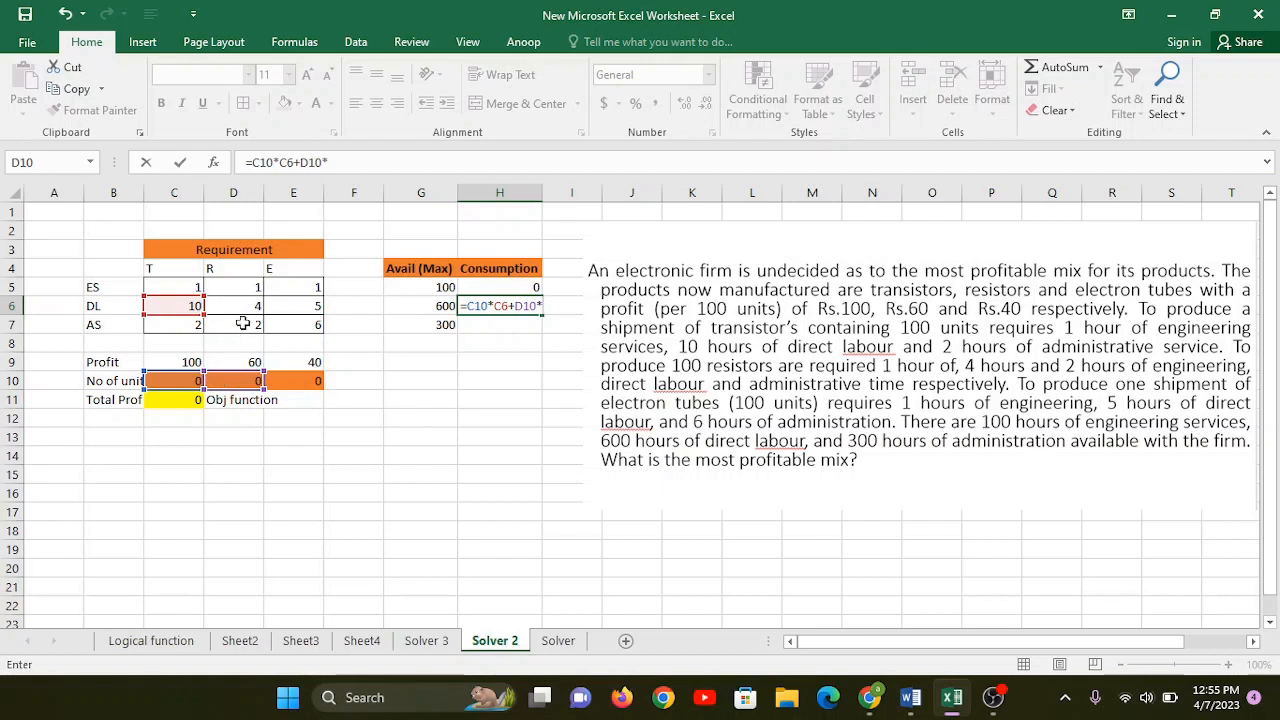
pyautogui.click(245, 310)
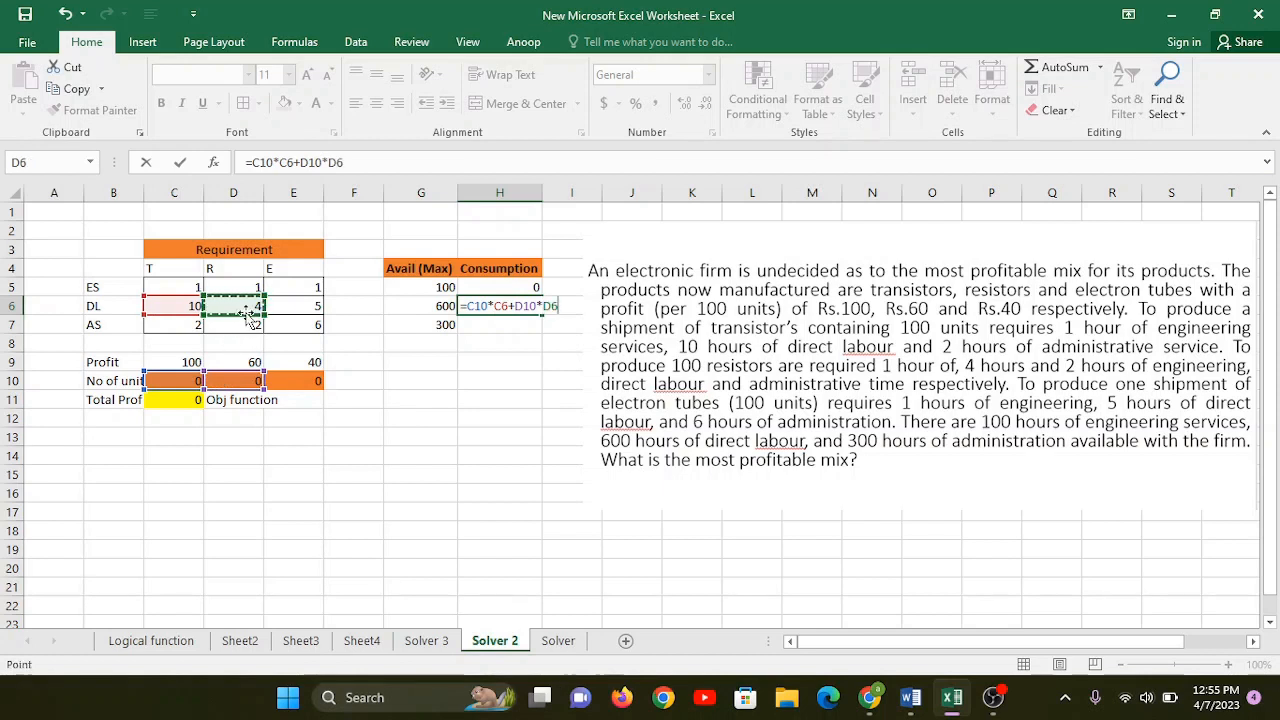
pyautogui.write('+')
pyautogui.click(300, 381)
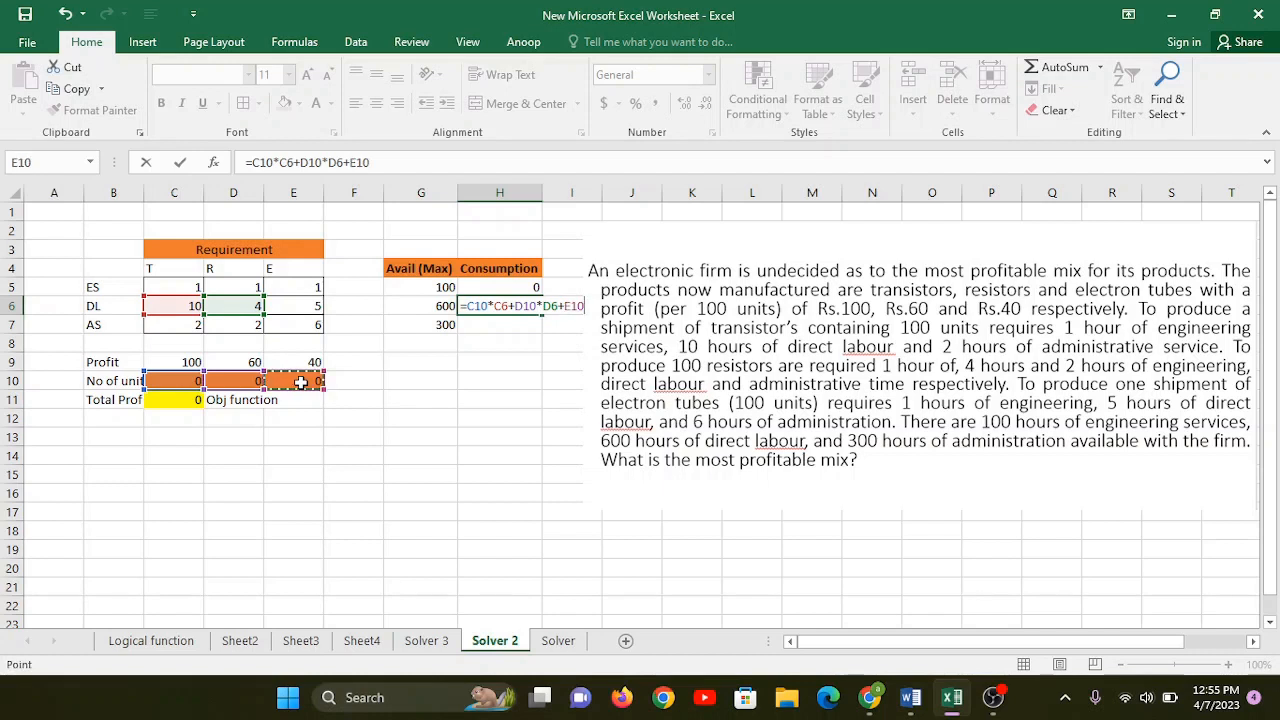
pyautogui.write('*')
pyautogui.click(306, 312)
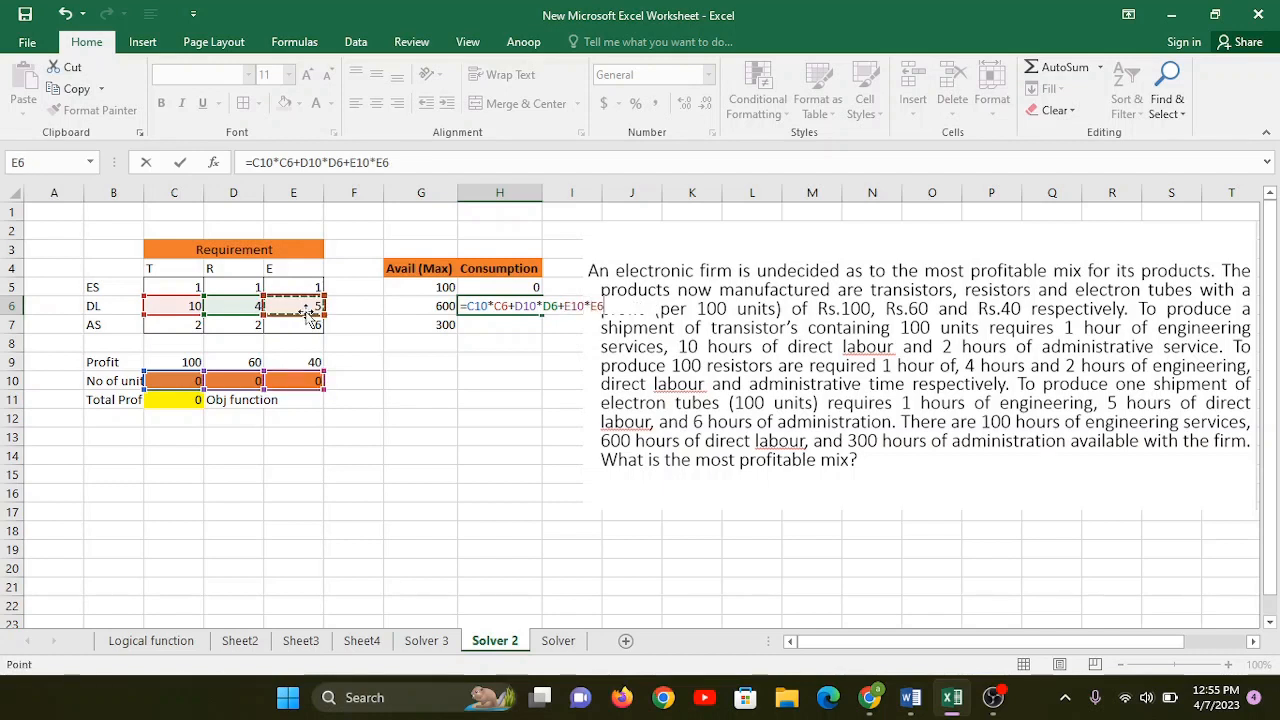
pyautogui.press('Return')
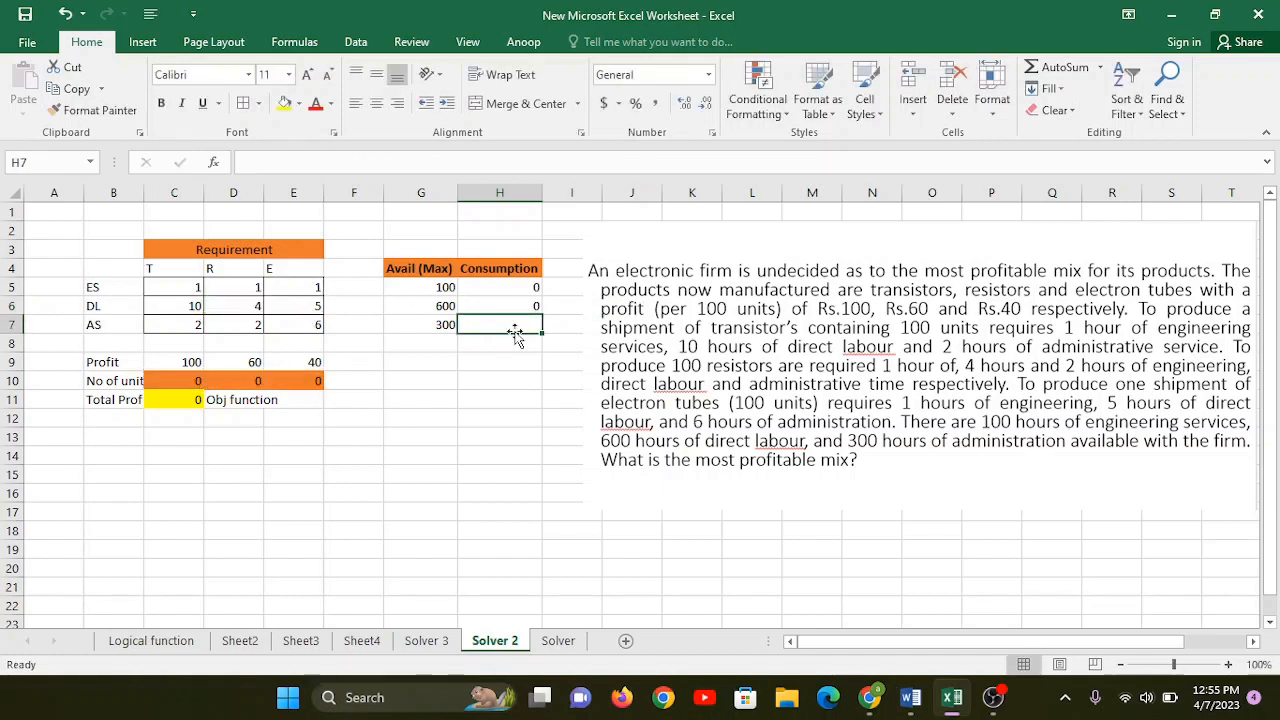
# Enter the AS consumption formula =C10*C7+D10*D7+E10*E7 in H7.
pyautogui.write('=')
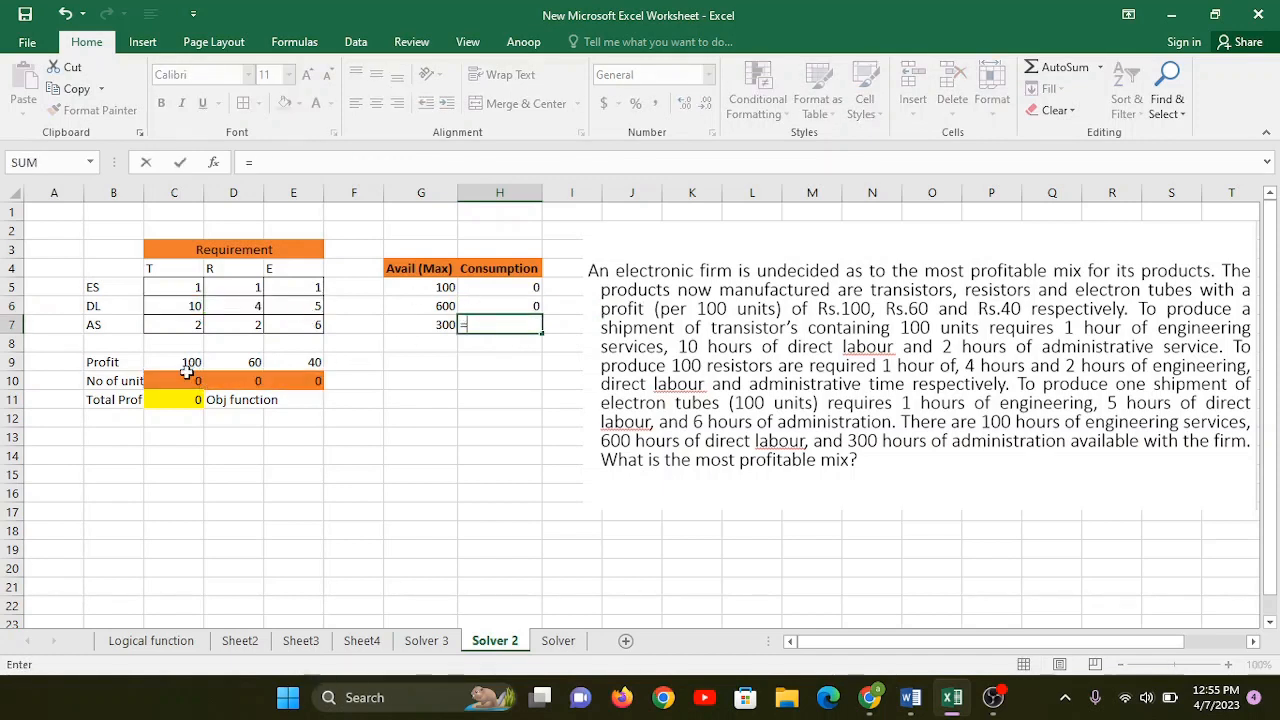
pyautogui.click(187, 377)
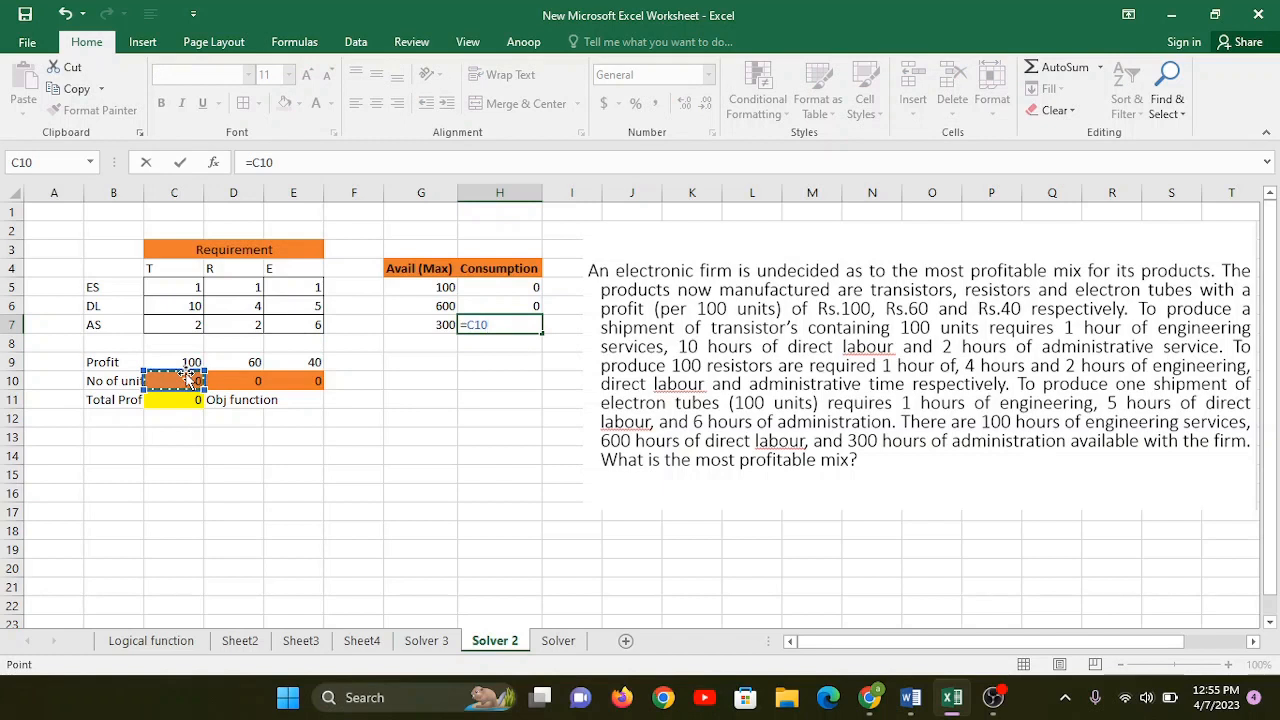
pyautogui.write('*')
pyautogui.click(182, 325)
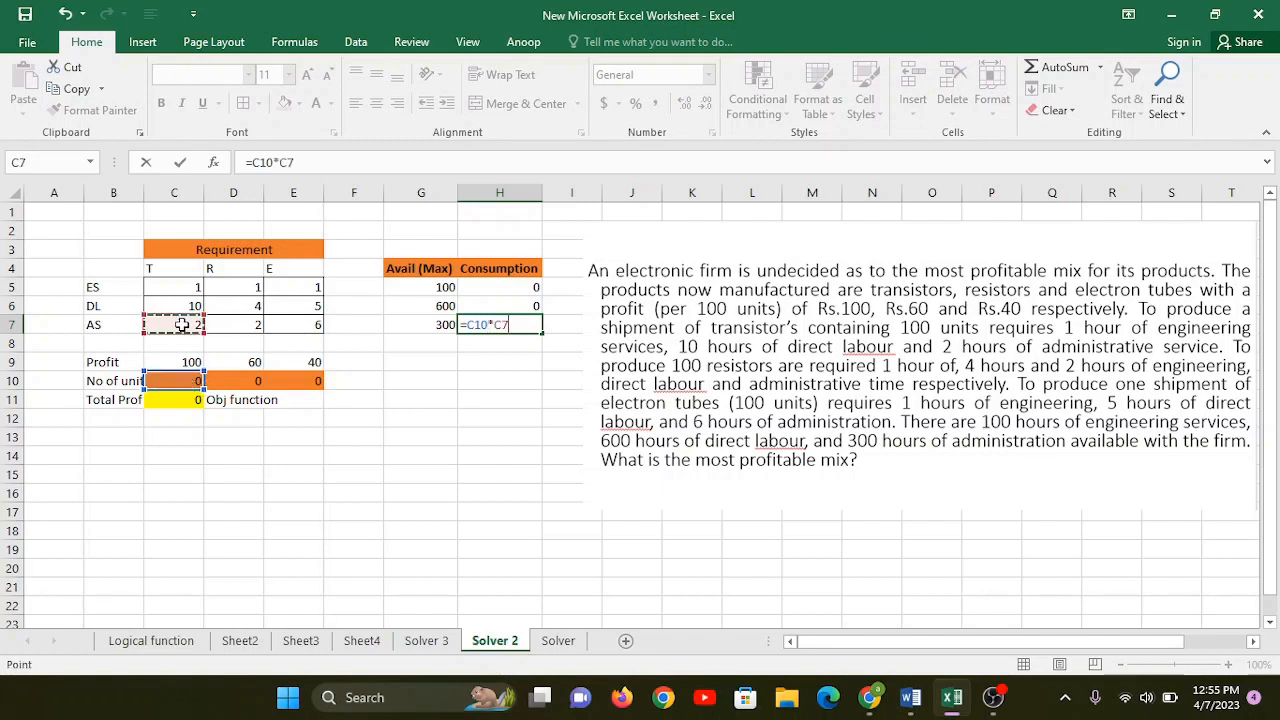
pyautogui.write('+')
pyautogui.click(238, 381)
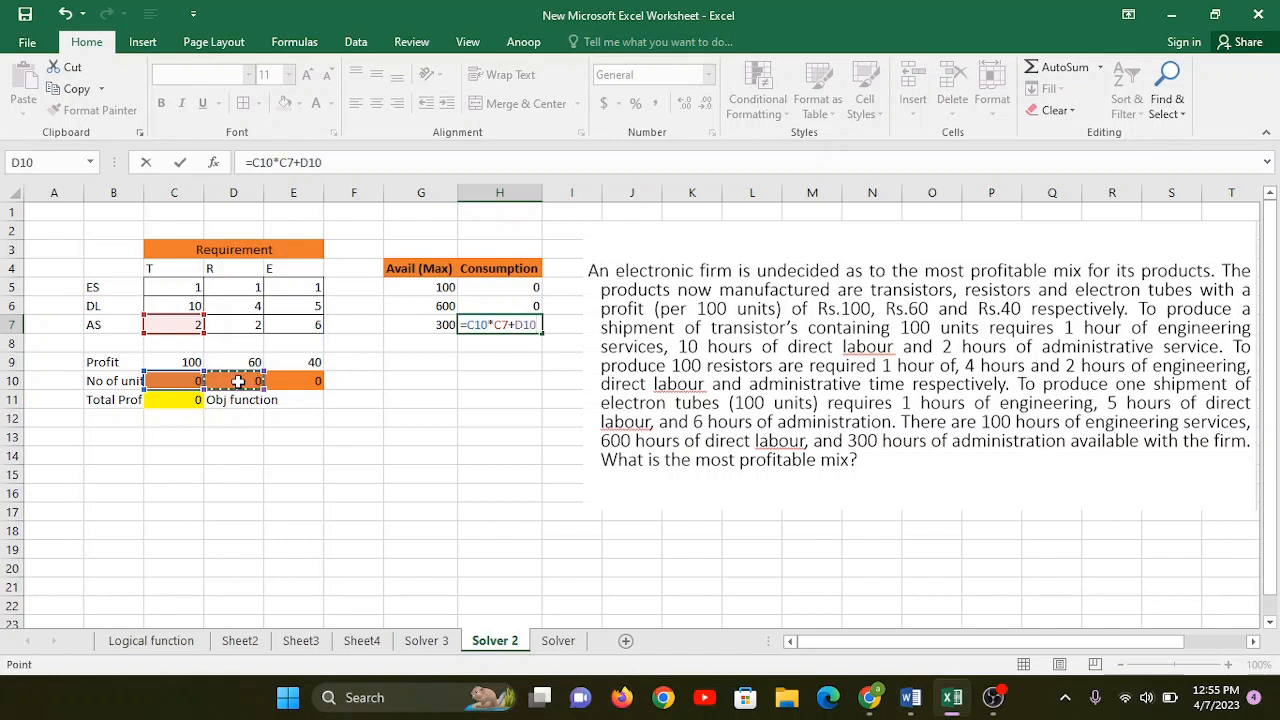
pyautogui.write('*')
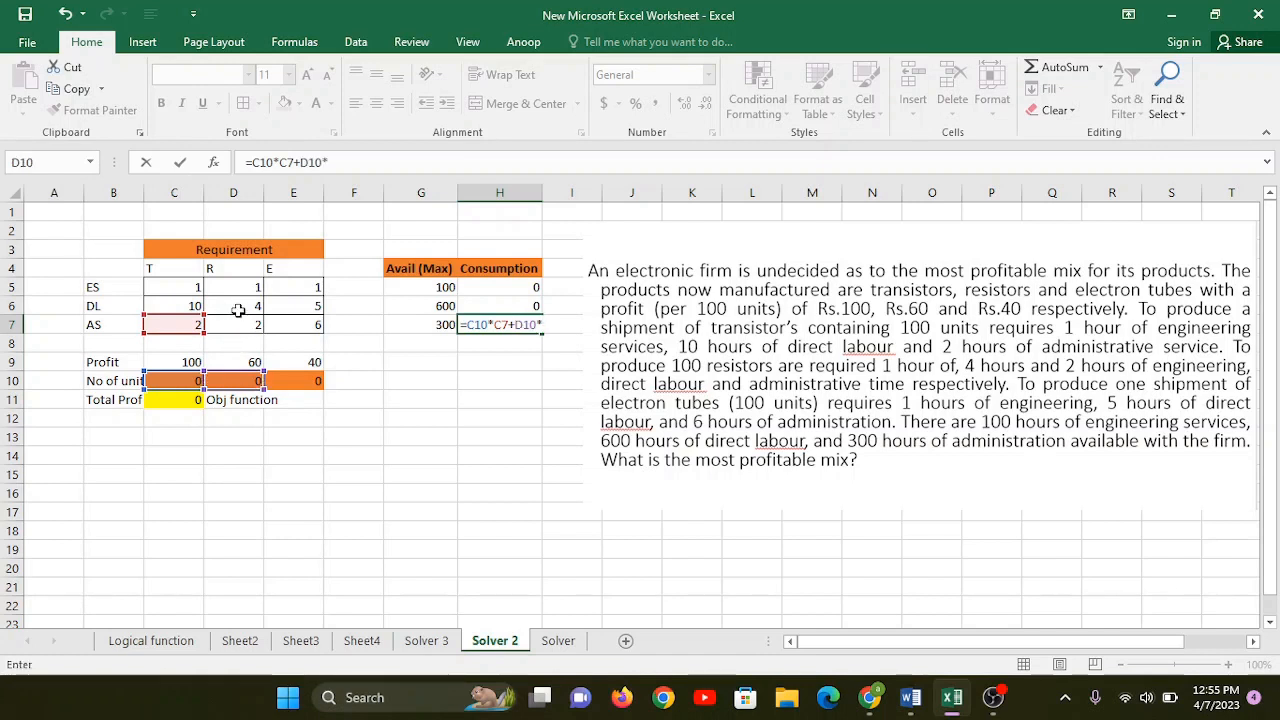
pyautogui.click(239, 324)
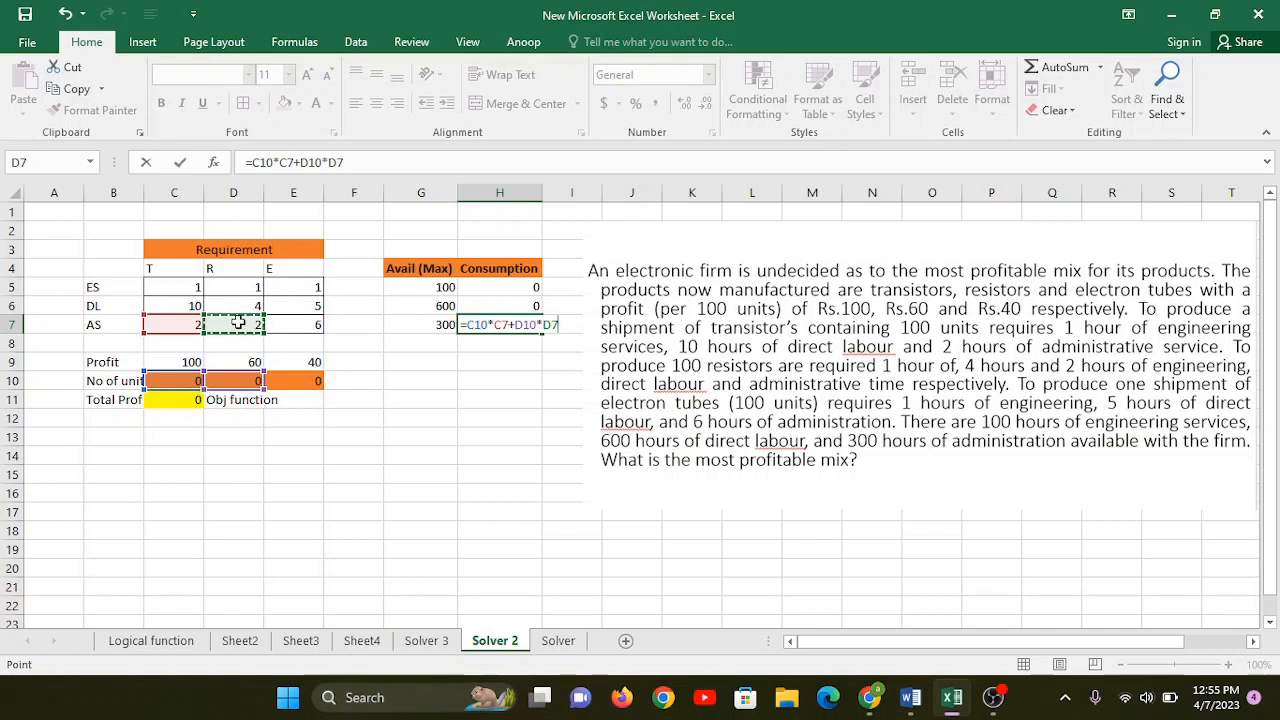
pyautogui.write('+')
pyautogui.click(288, 380)
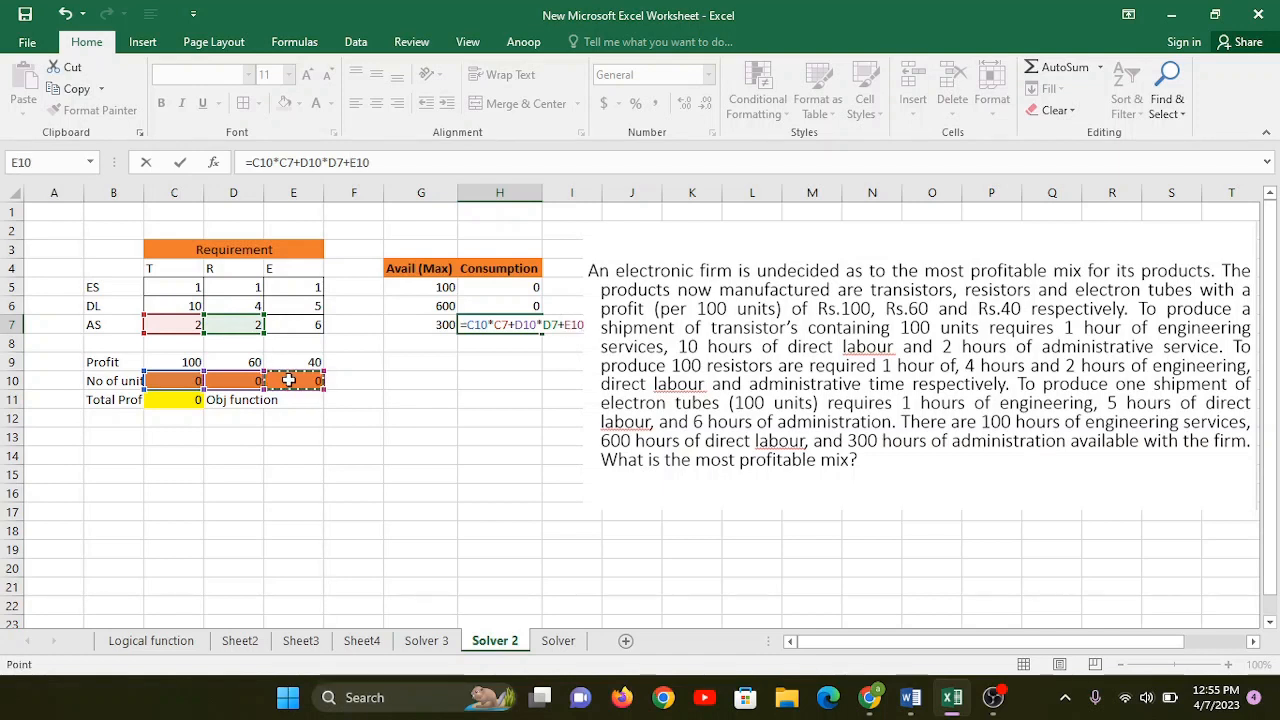
pyautogui.write('*')
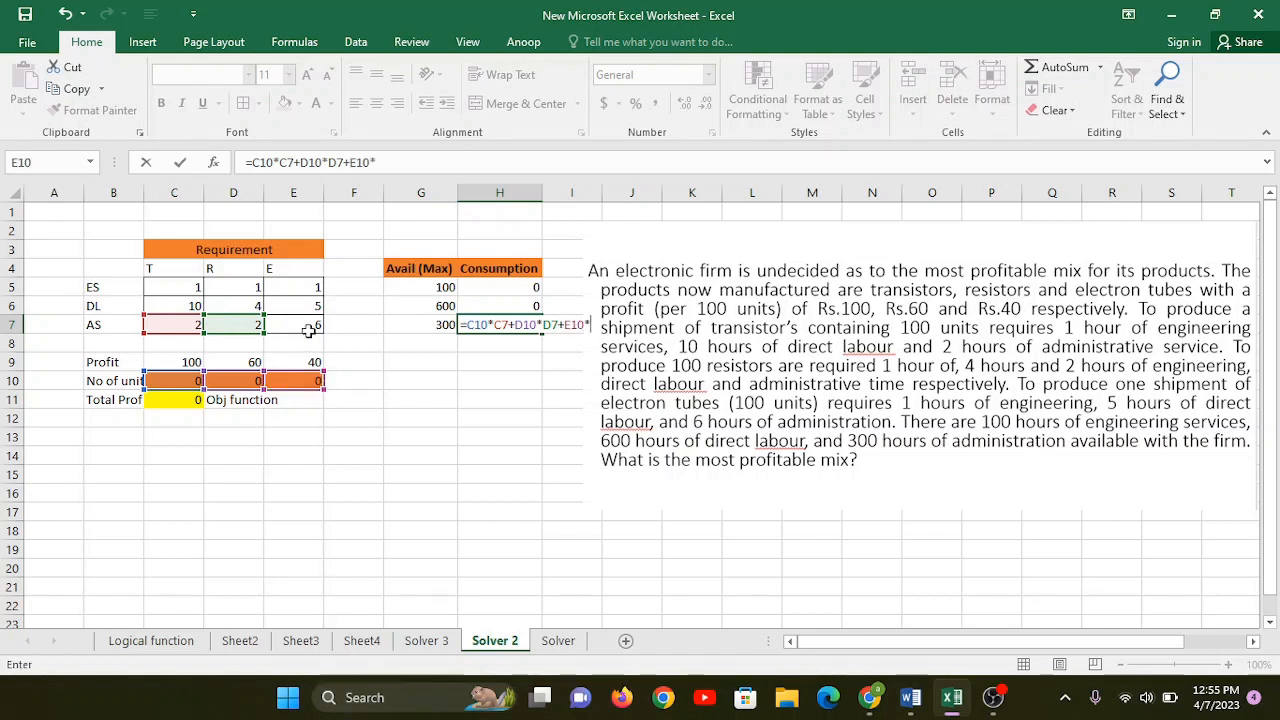
pyautogui.click(309, 331)
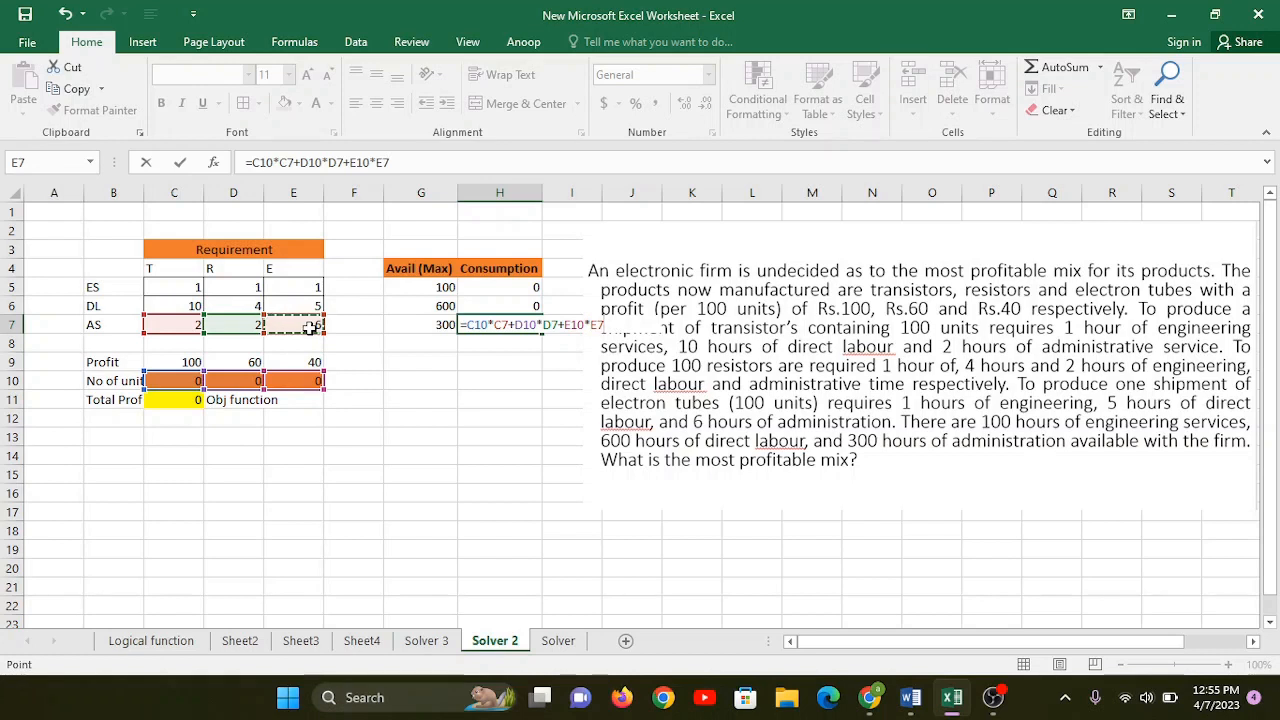
pyautogui.press('Return')
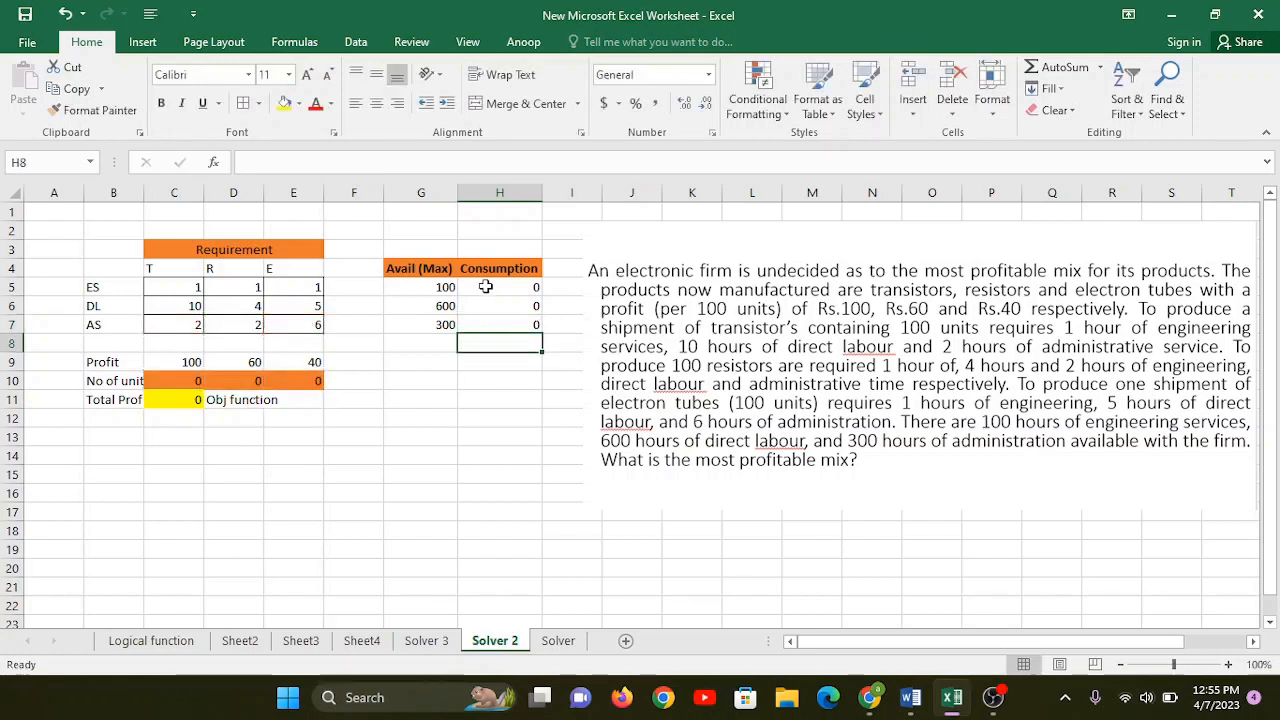
pyautogui.moveTo(485, 287); pyautogui.dragTo(488, 325)
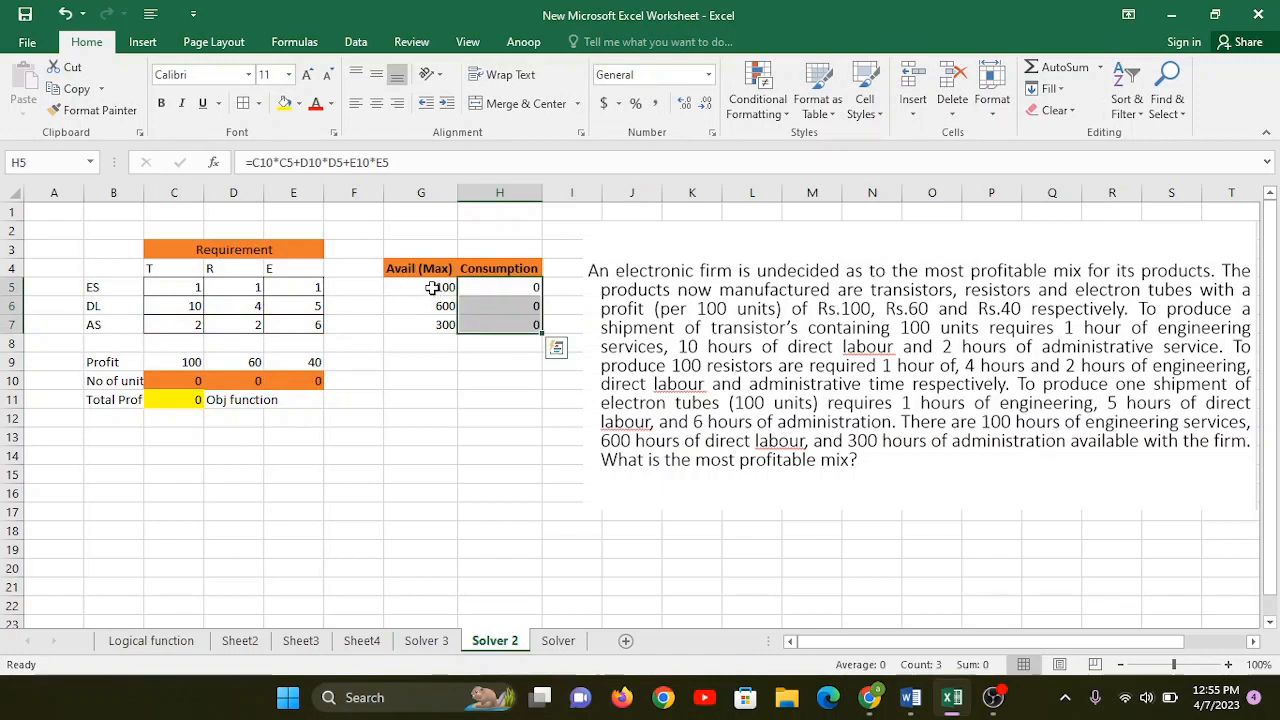
pyautogui.moveTo(428, 287); pyautogui.dragTo(424, 322)
pyautogui.click(178, 402)
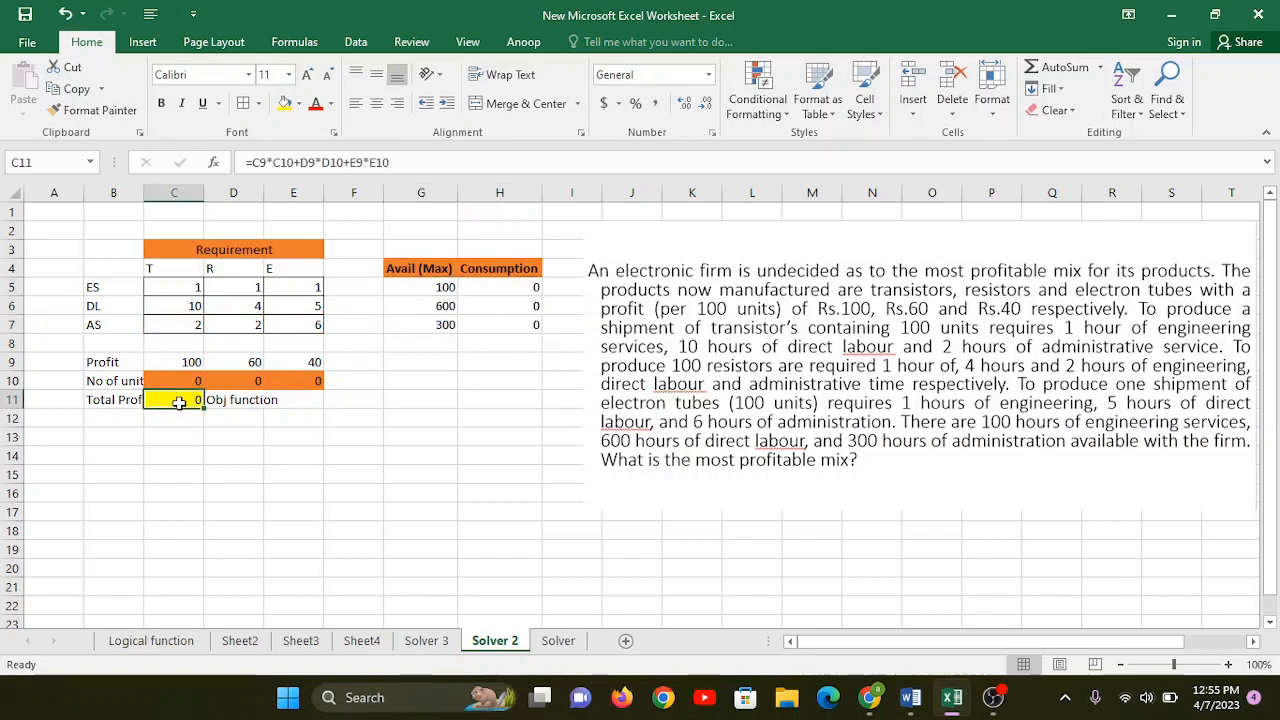
pyautogui.moveTo(173, 381); pyautogui.dragTo(318, 384)
pyautogui.moveTo(178, 363); pyautogui.dragTo(317, 363)
# Open Solver and set it to maximize total profit in C11 by changing the unit quantities in C10:E10.
pyautogui.click(356, 42)
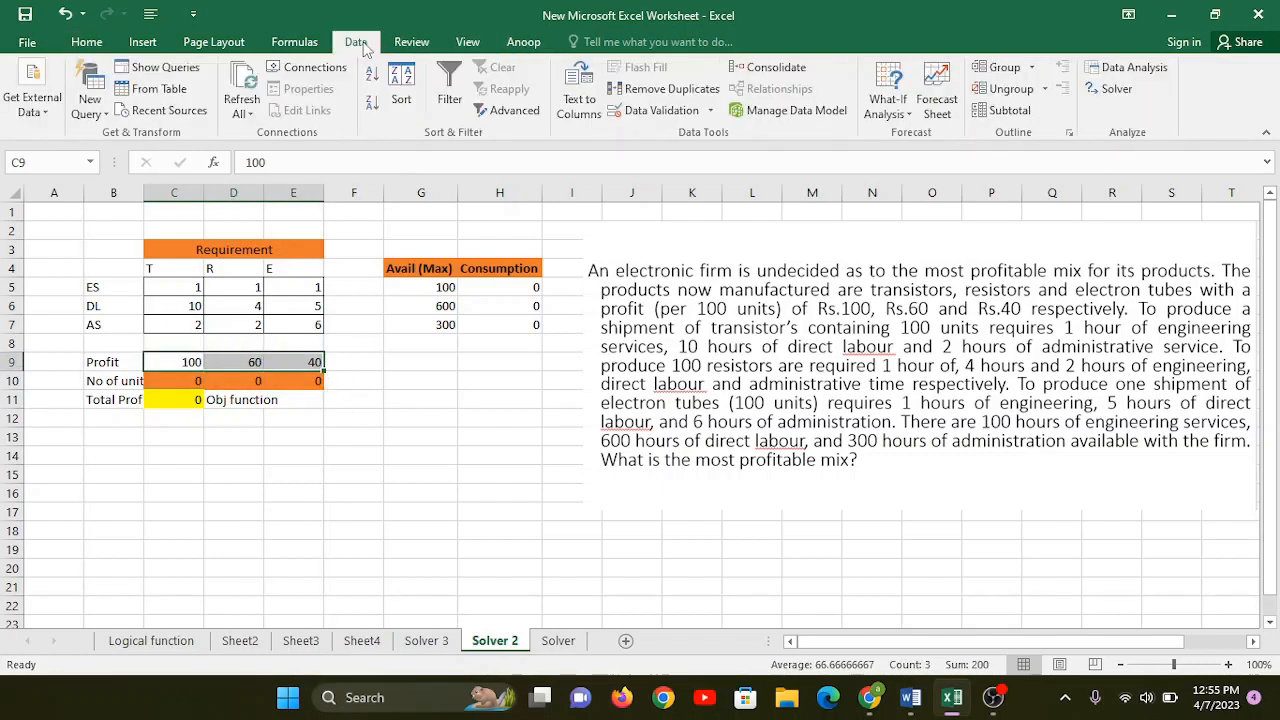
pyautogui.click(1112, 89)
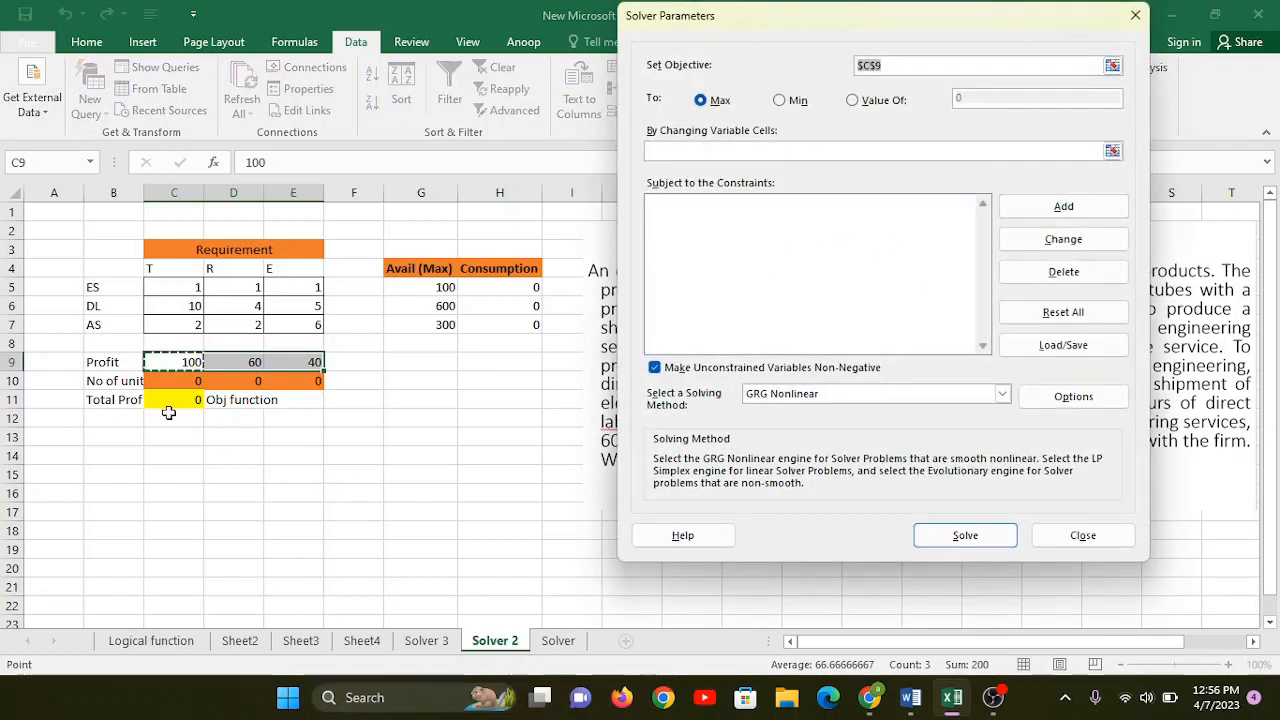
pyautogui.press('BackSpace')
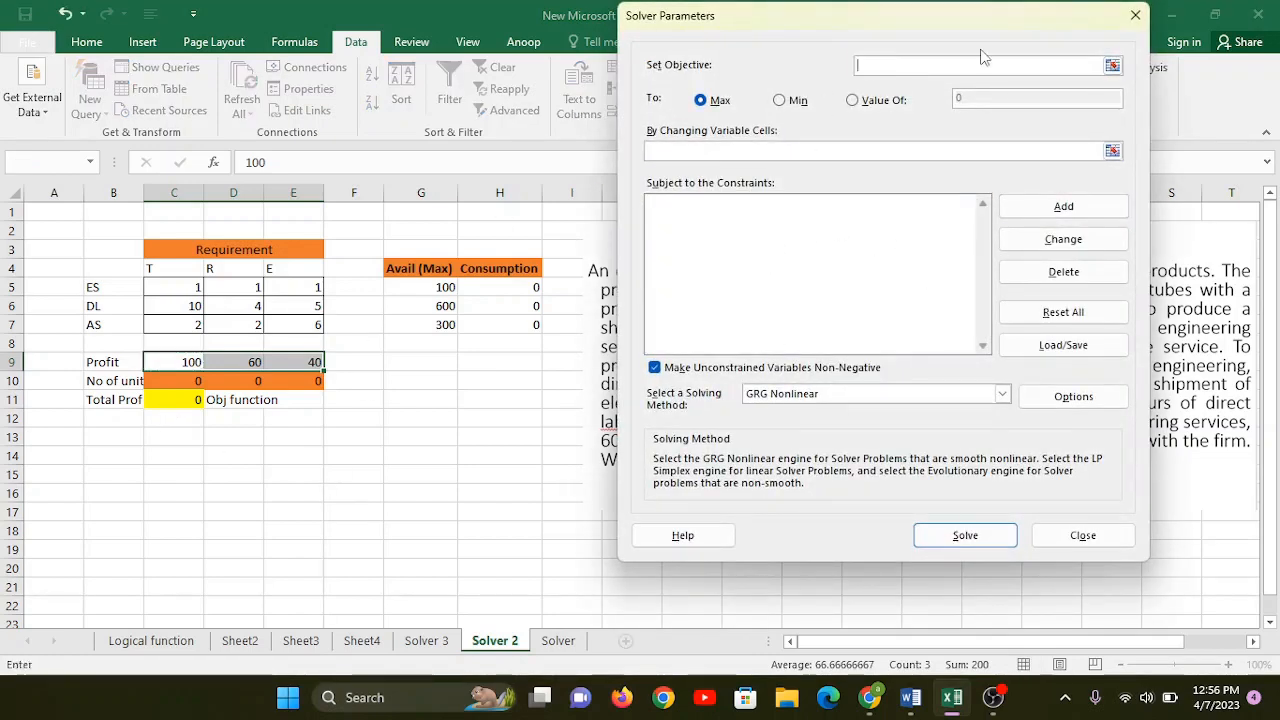
pyautogui.click(188, 400)
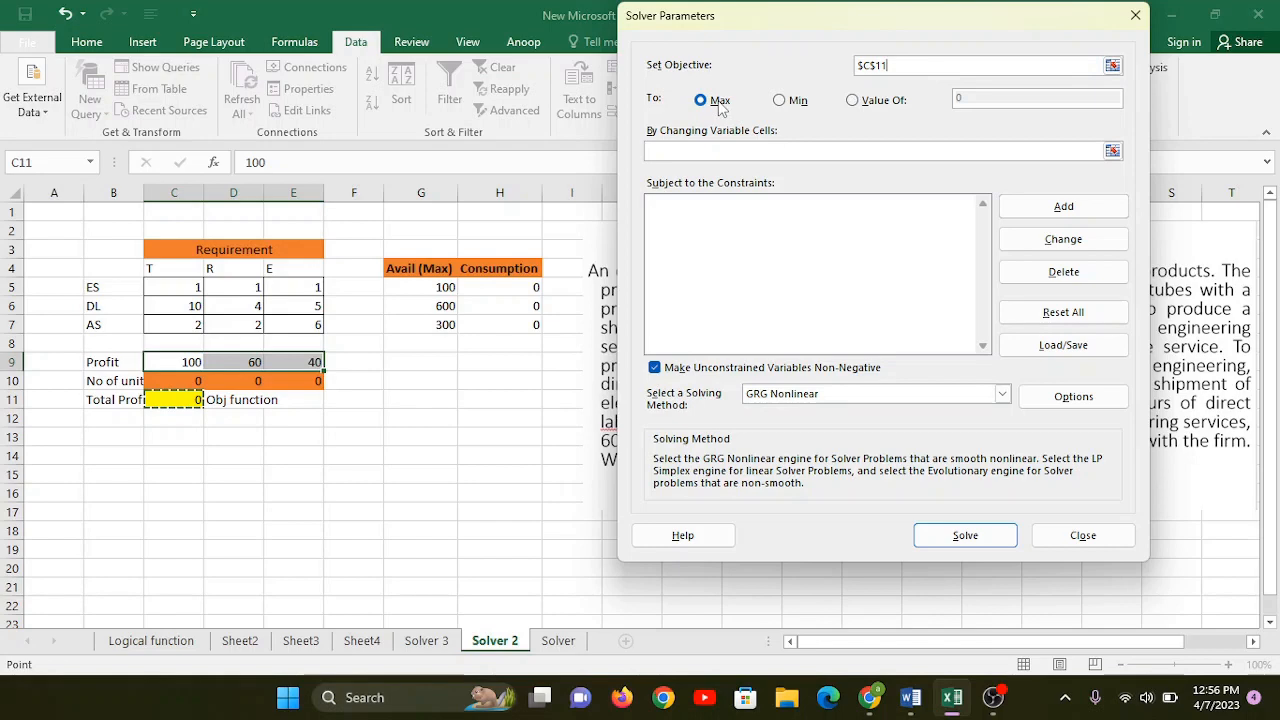
pyautogui.click(716, 151)
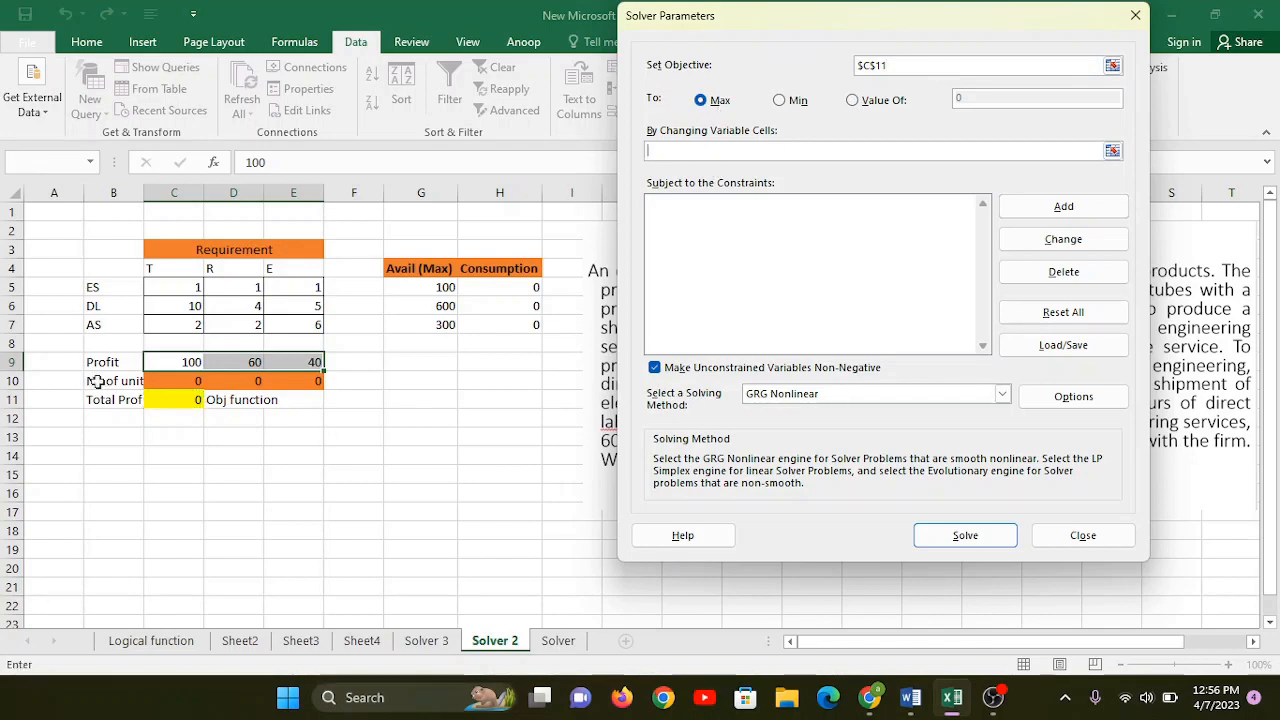
pyautogui.moveTo(160, 382); pyautogui.dragTo(320, 378)
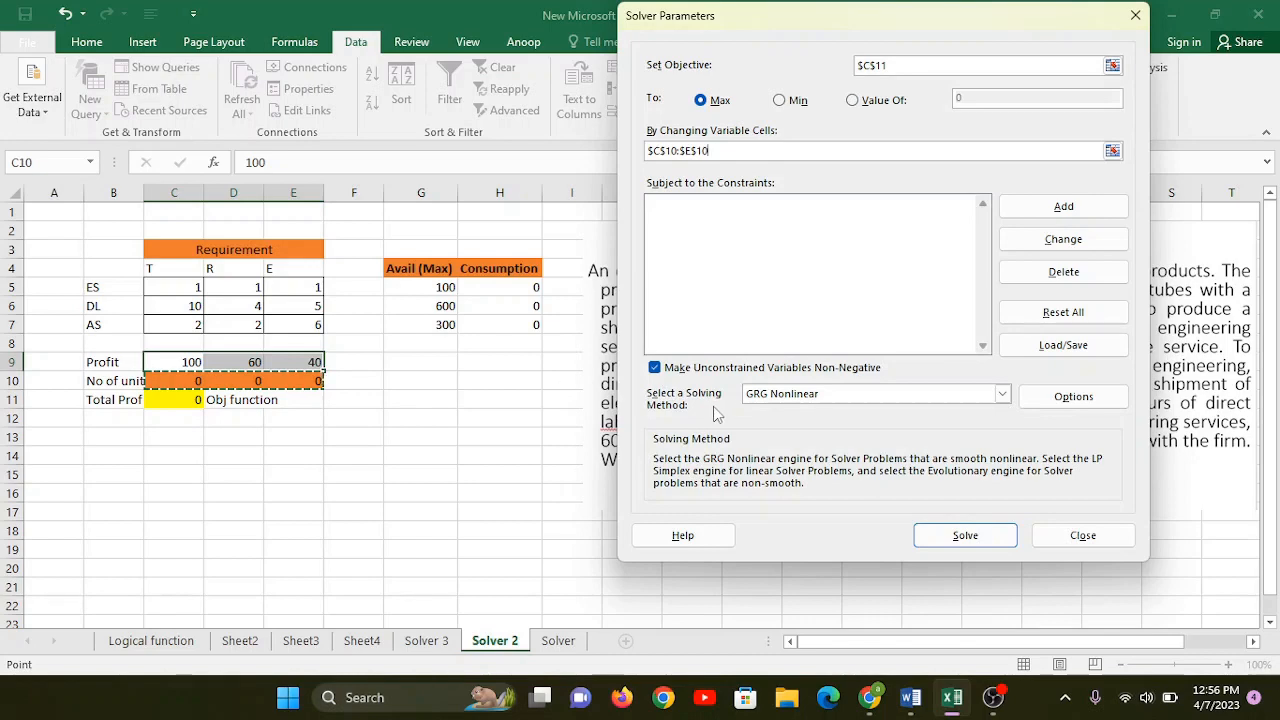
# Add a Solver constraint limiting the ES consumption in H5 to <= the availability in G5.
pyautogui.click(1060, 205)
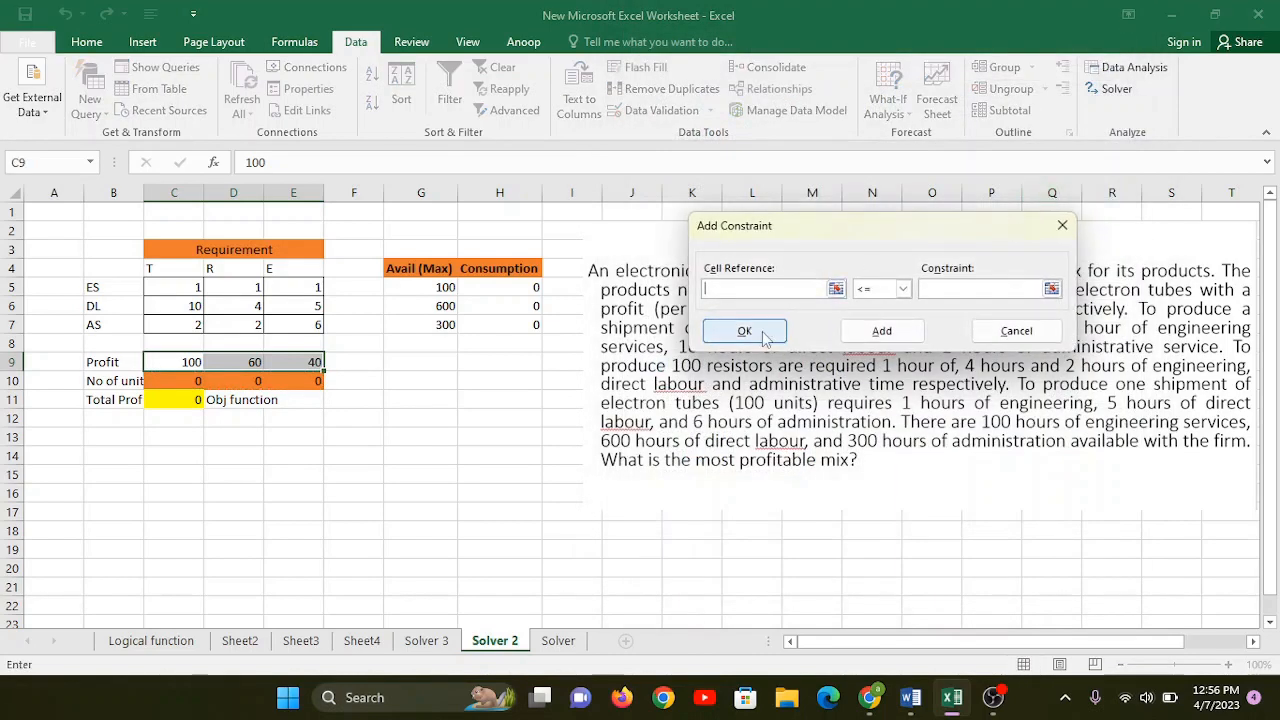
pyautogui.click(497, 288)
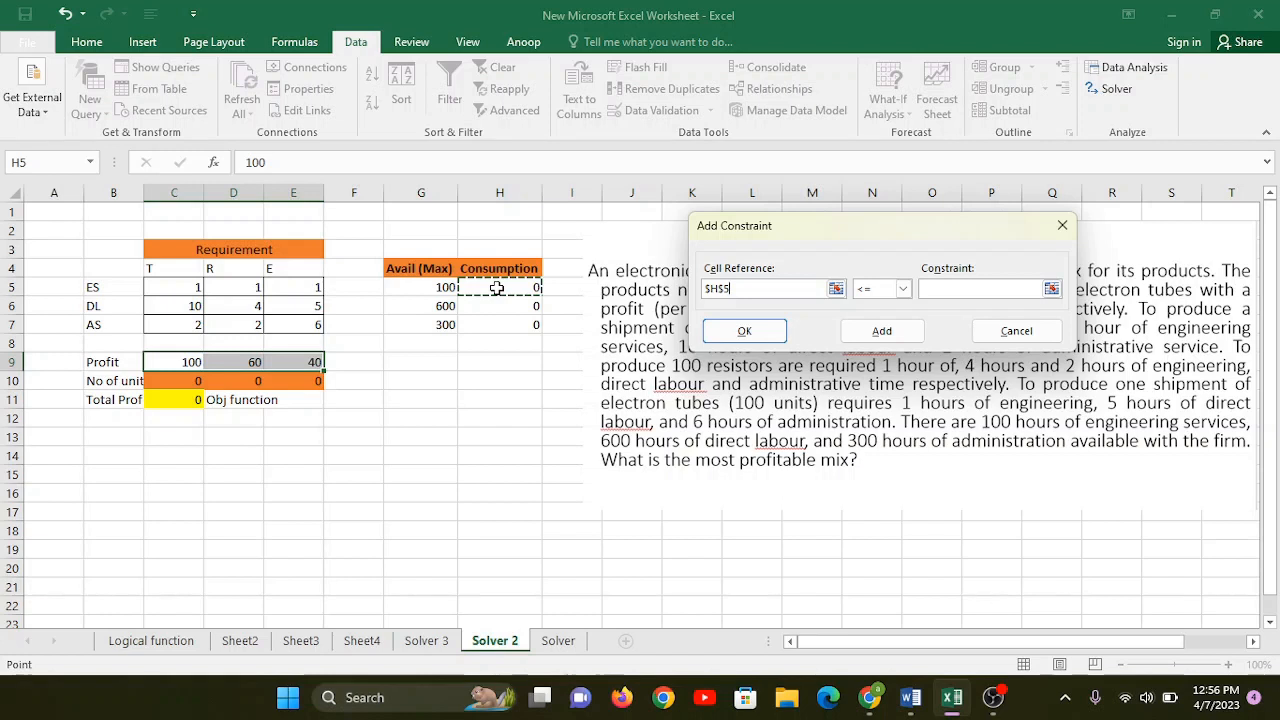
pyautogui.click(902, 289)
pyautogui.click(876, 304)
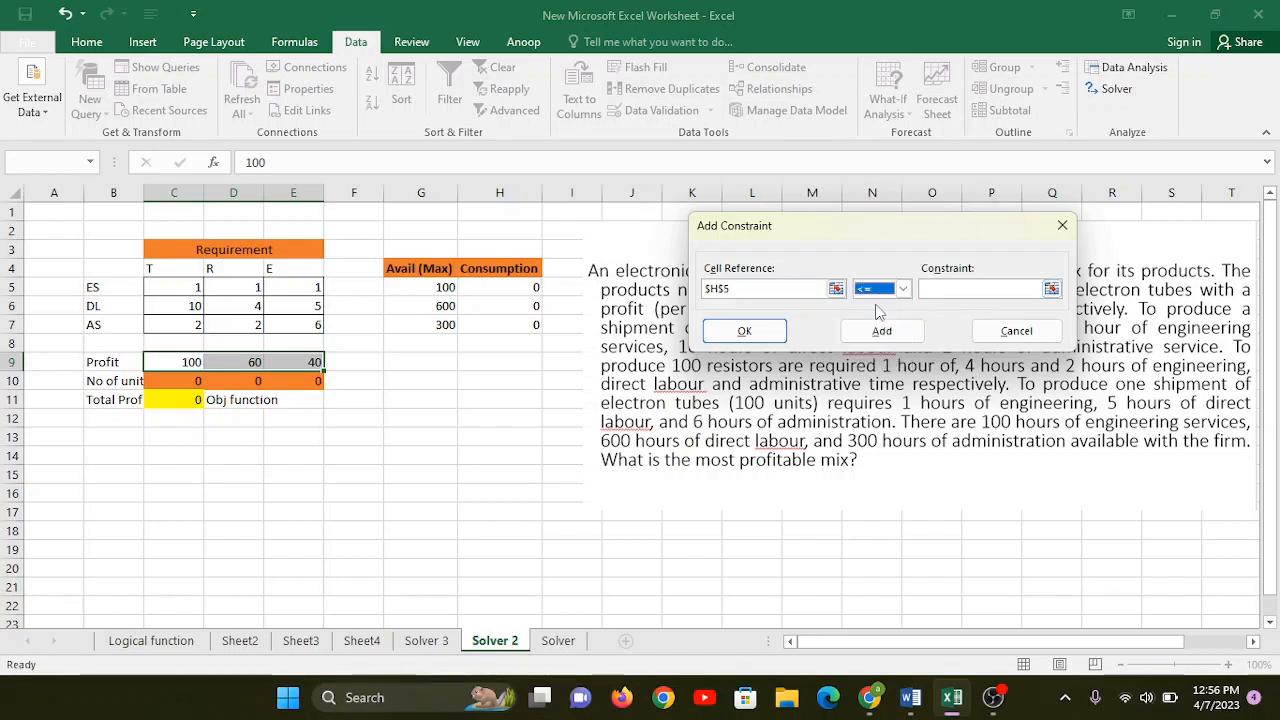
pyautogui.click(950, 287)
pyautogui.click(440, 289)
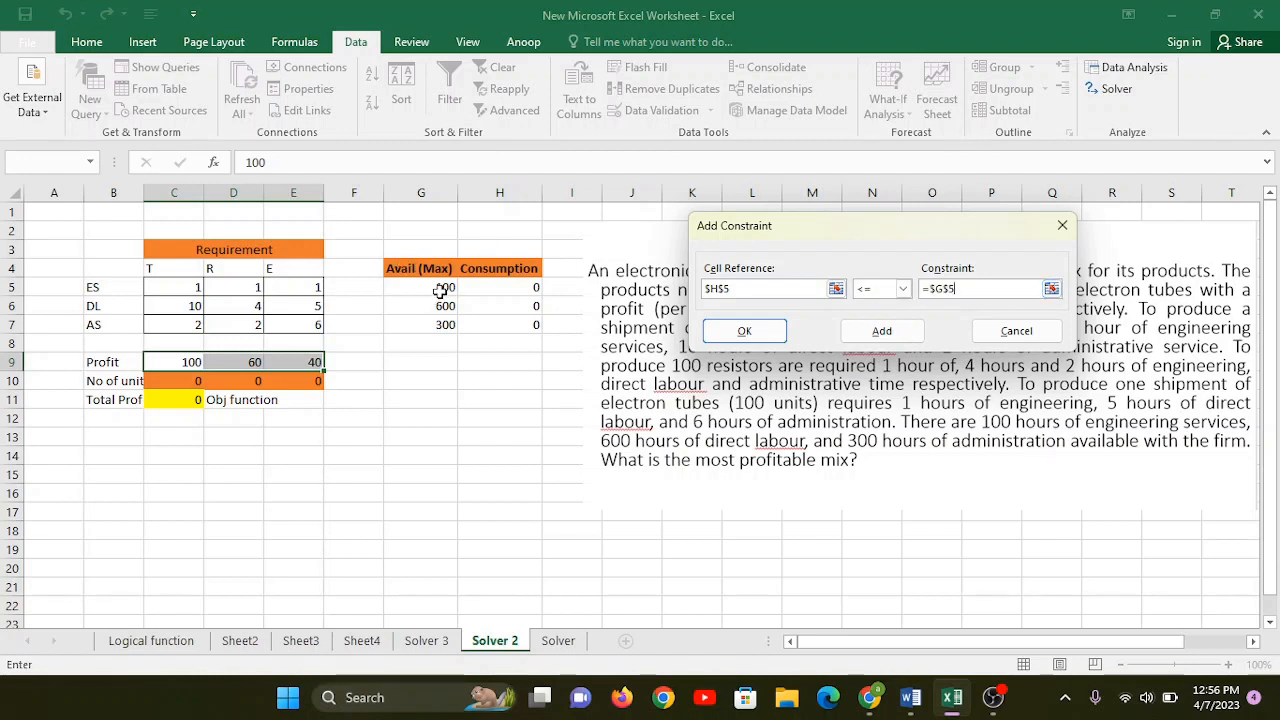
pyautogui.click(862, 336)
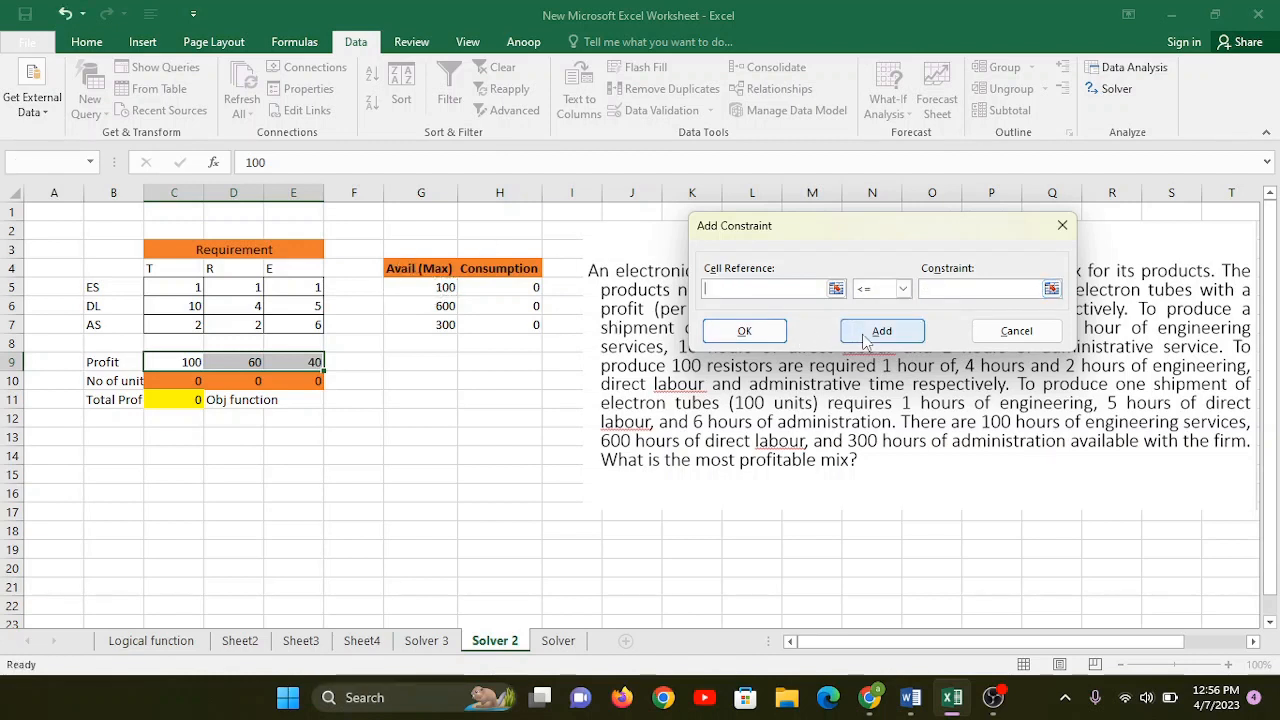
# Add a Solver constraint limiting the DL consumption in H6 to <= the availability in G6.
pyautogui.click(523, 307)
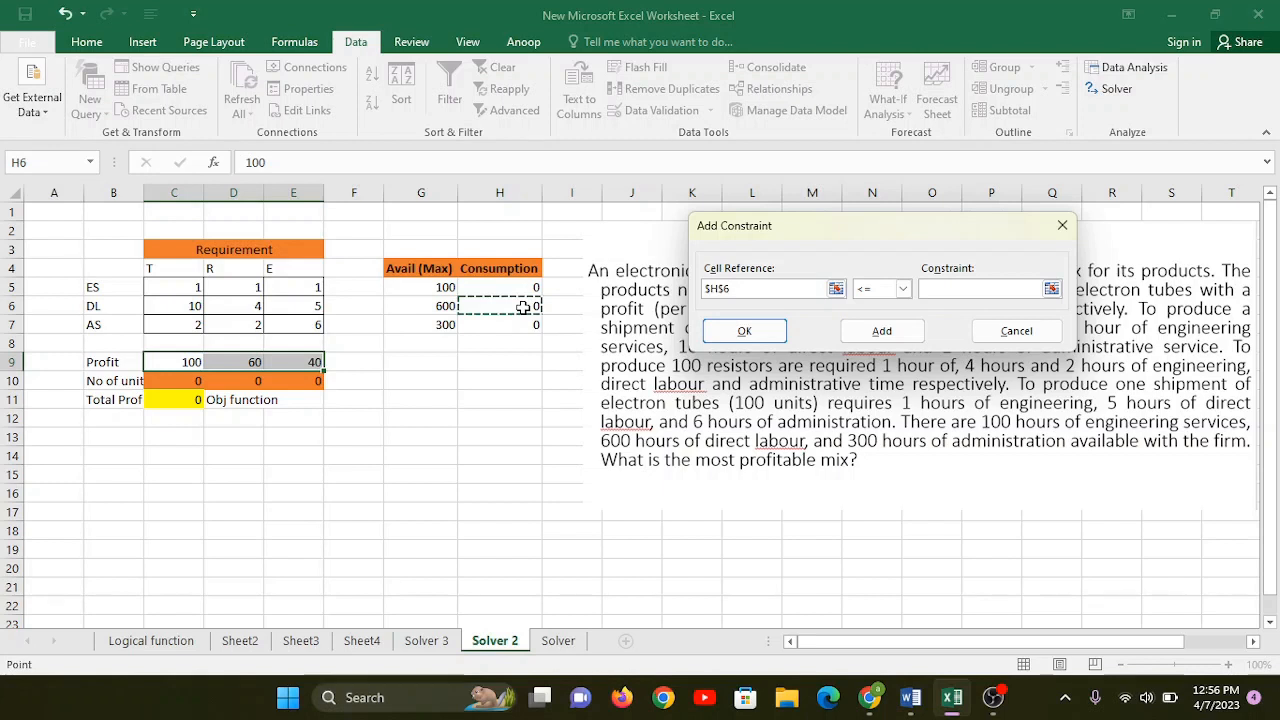
pyautogui.click(960, 289)
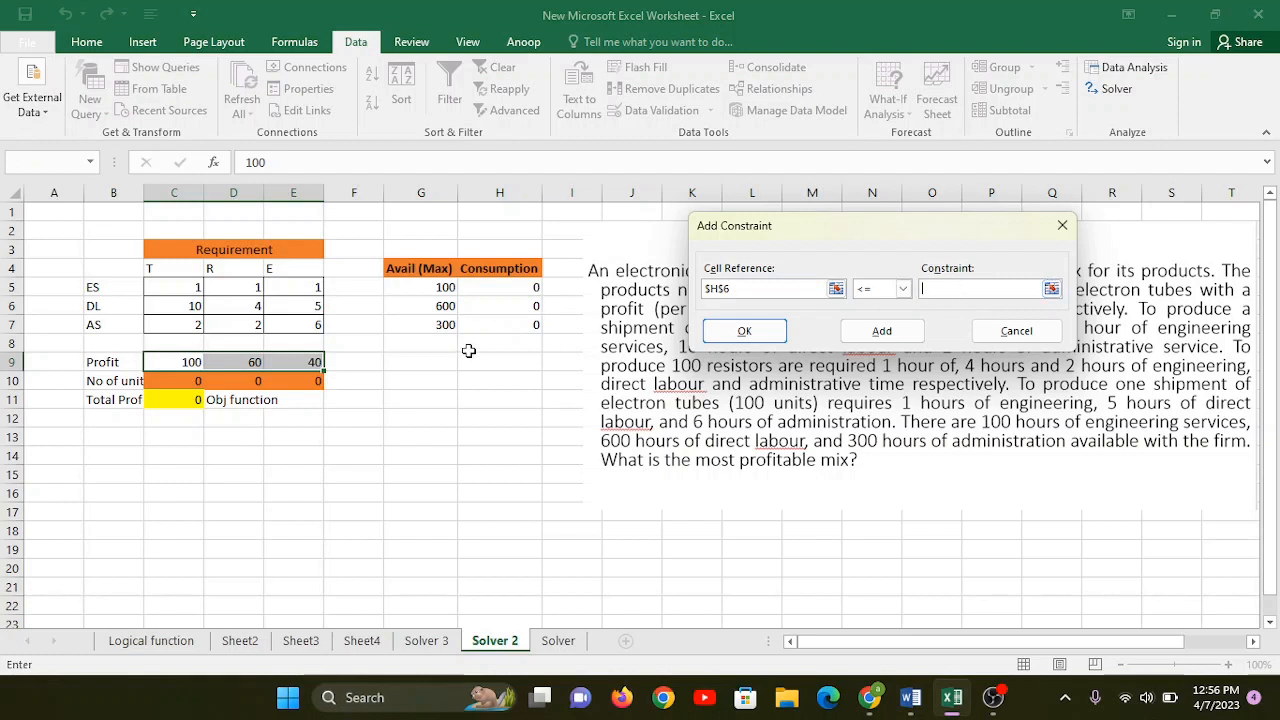
pyautogui.click(441, 307)
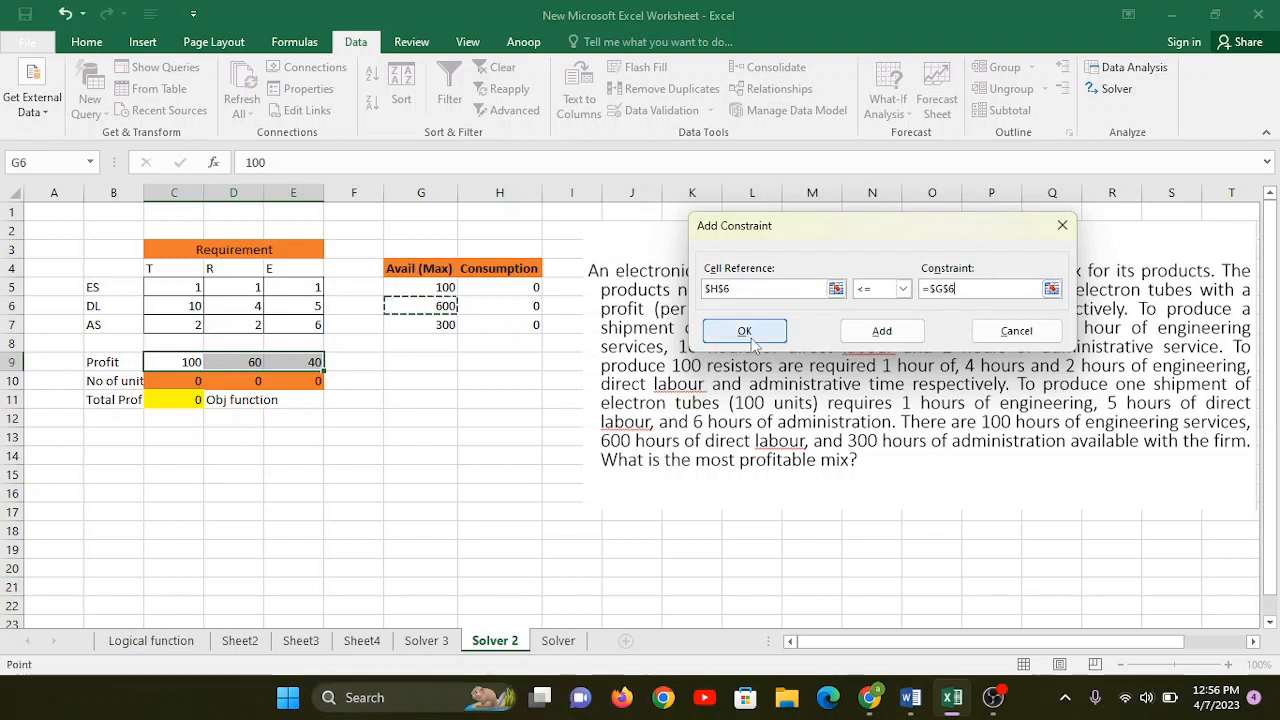
pyautogui.click(870, 336)
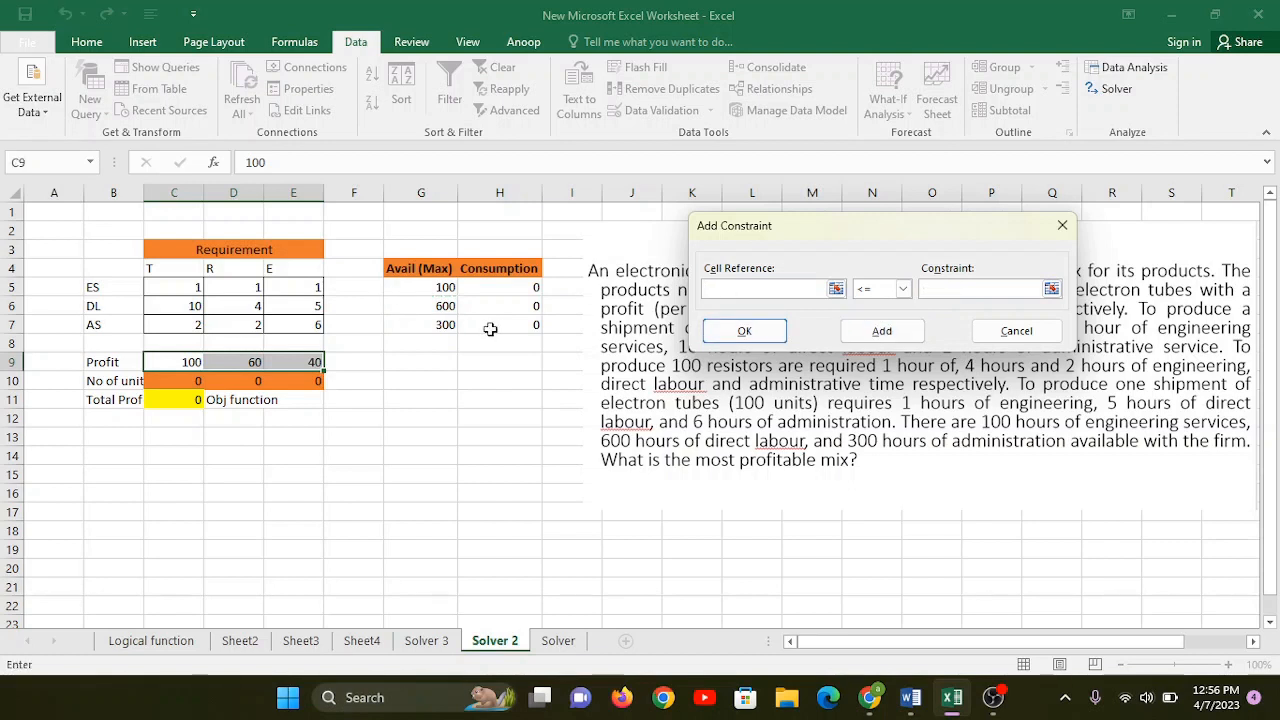
# Add a Solver constraint limiting the AS consumption in H7 to <= the availability in G7.
pyautogui.click(528, 325)
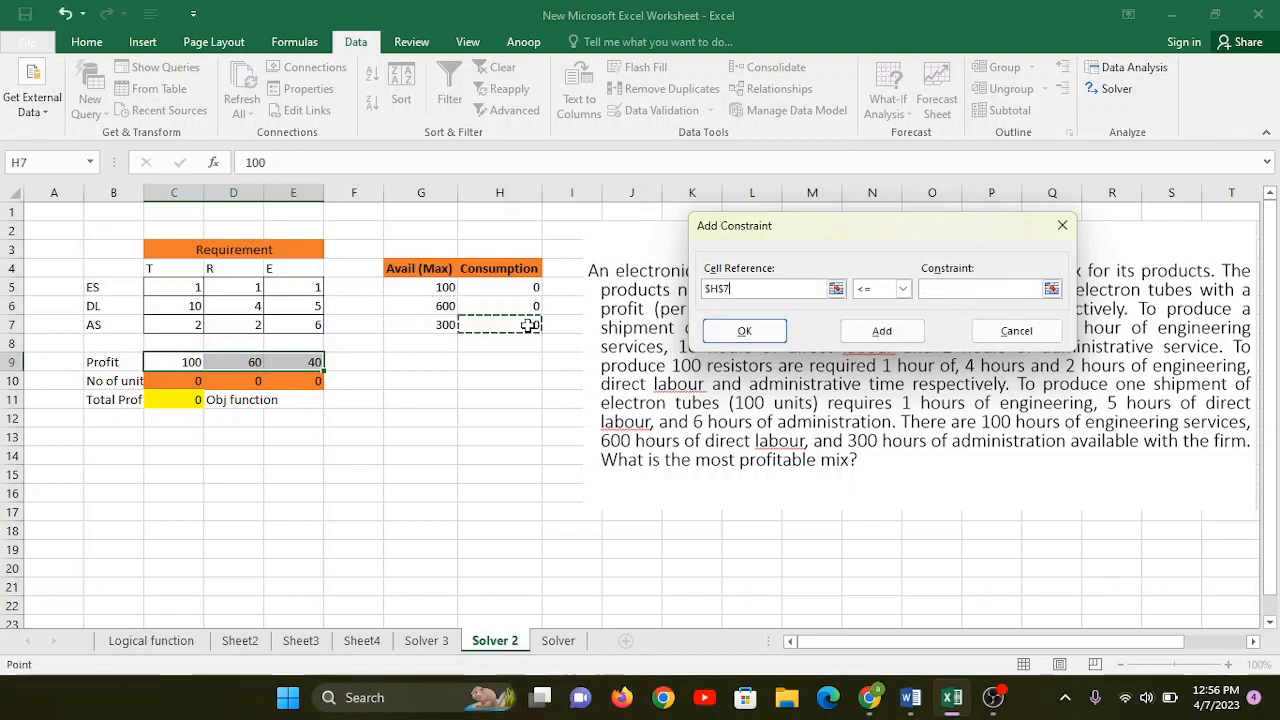
pyautogui.click(930, 289)
pyautogui.click(440, 325)
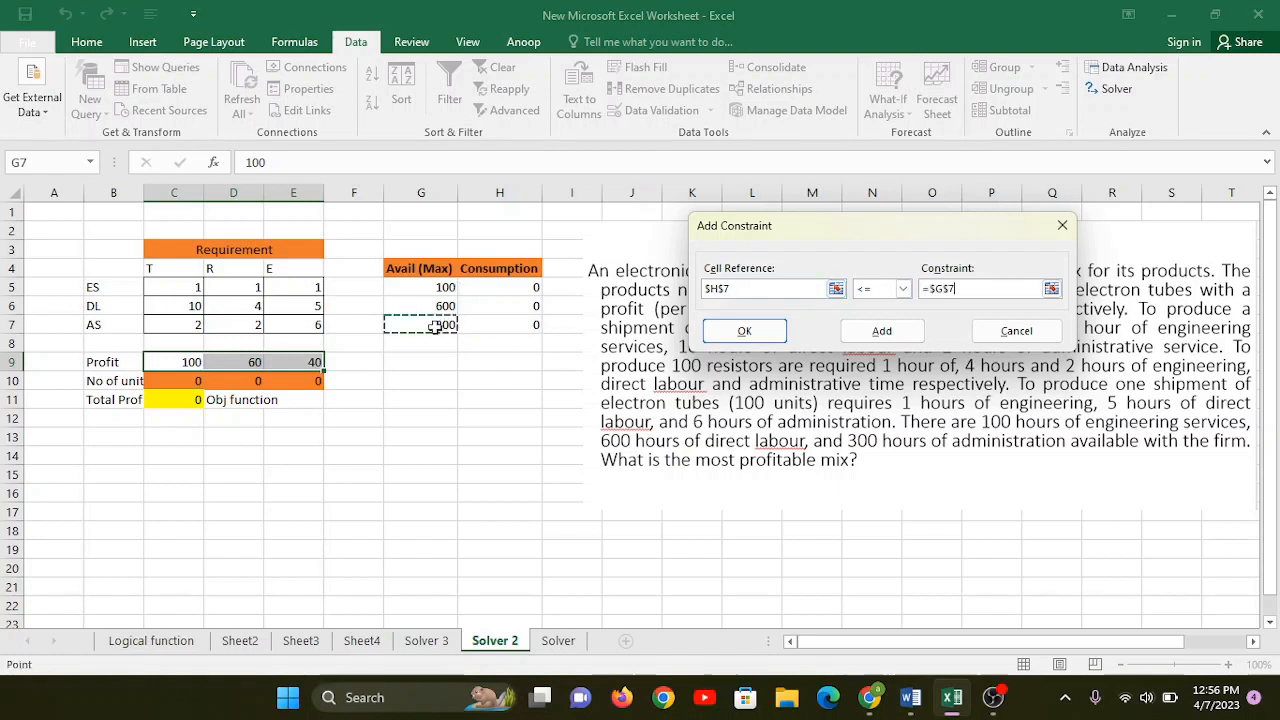
pyautogui.click(883, 335)
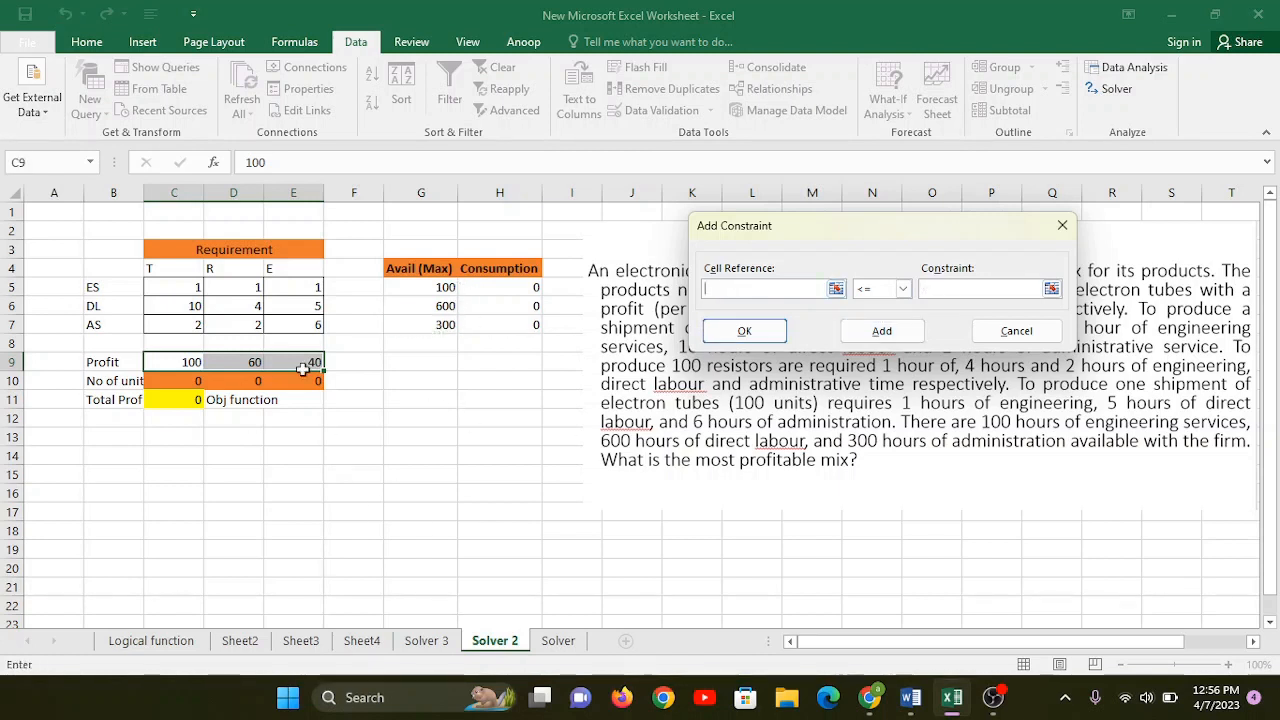
# Add a Solver constraint requiring the unit quantities in C10:E10 to be >= 0.
pyautogui.moveTo(167, 385); pyautogui.dragTo(301, 377)
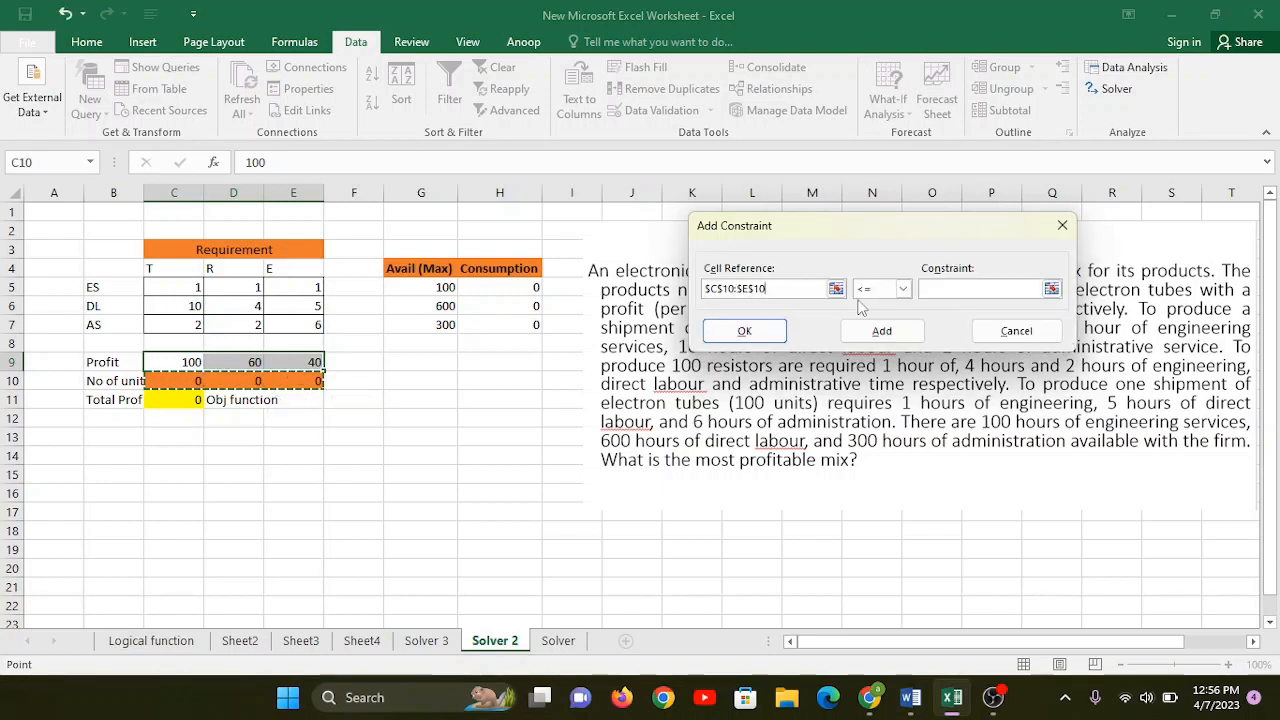
pyautogui.click(902, 288)
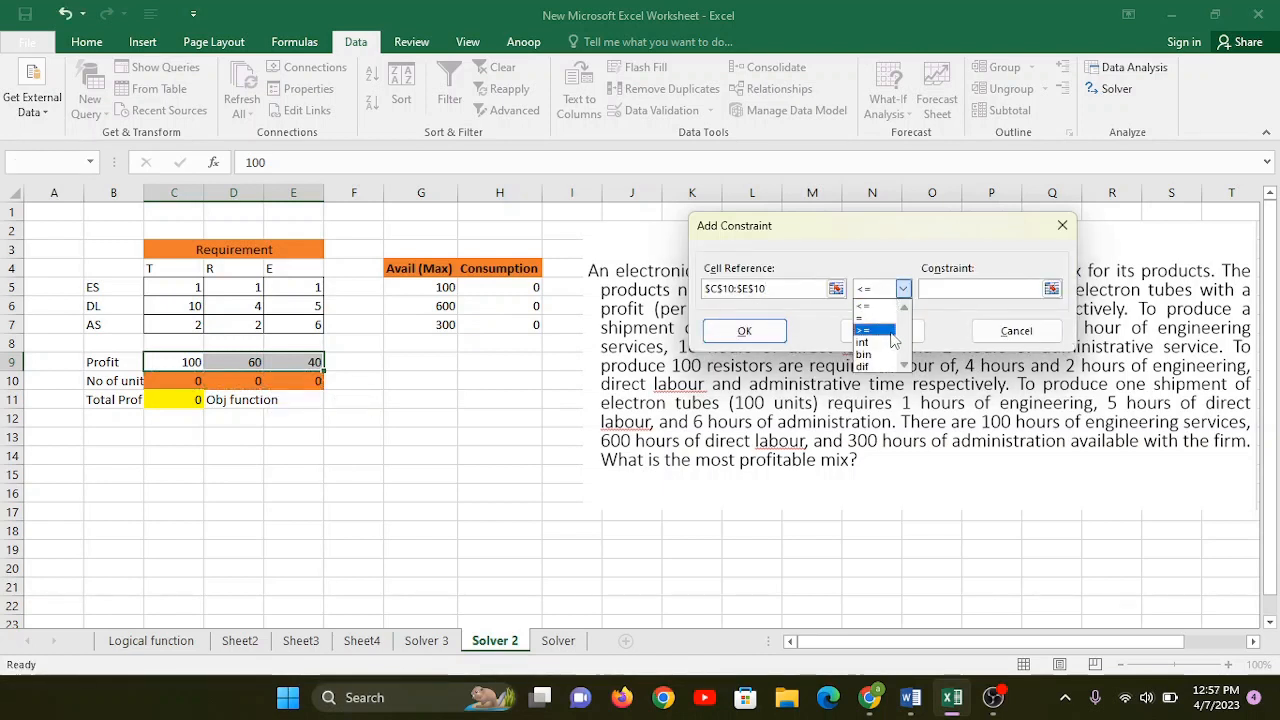
pyautogui.click(890, 331)
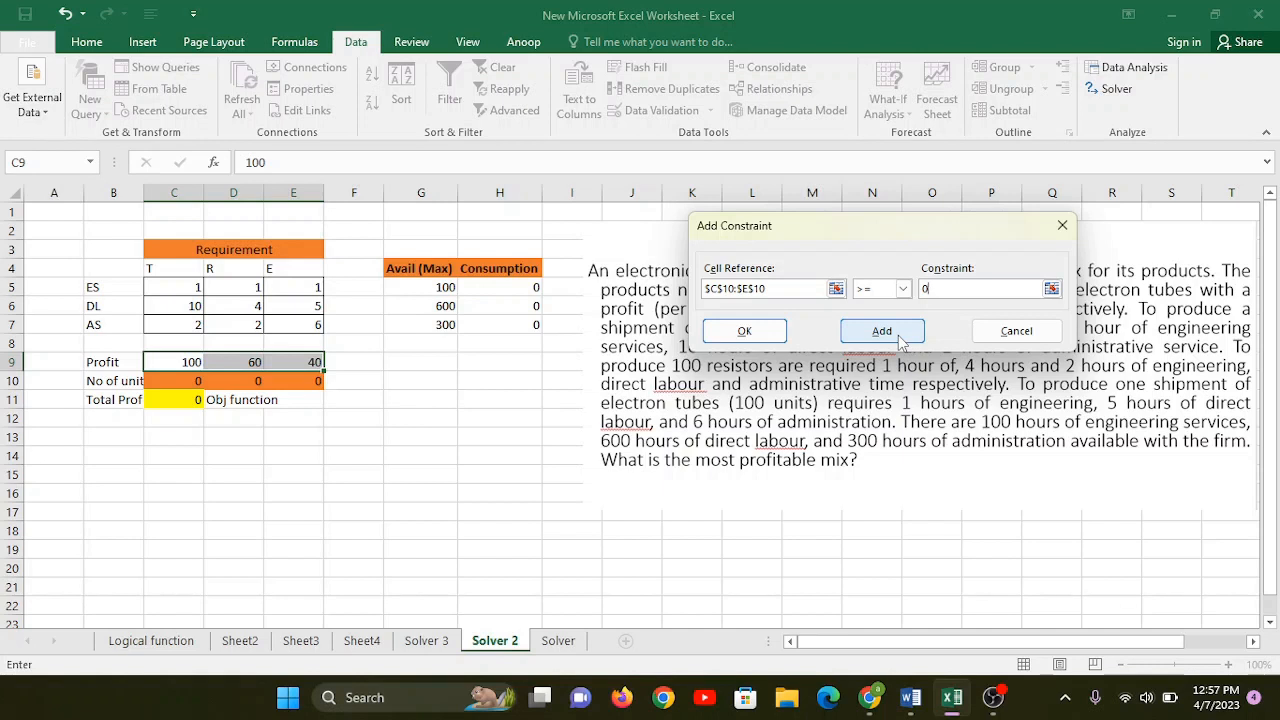
pyautogui.click(881, 331)
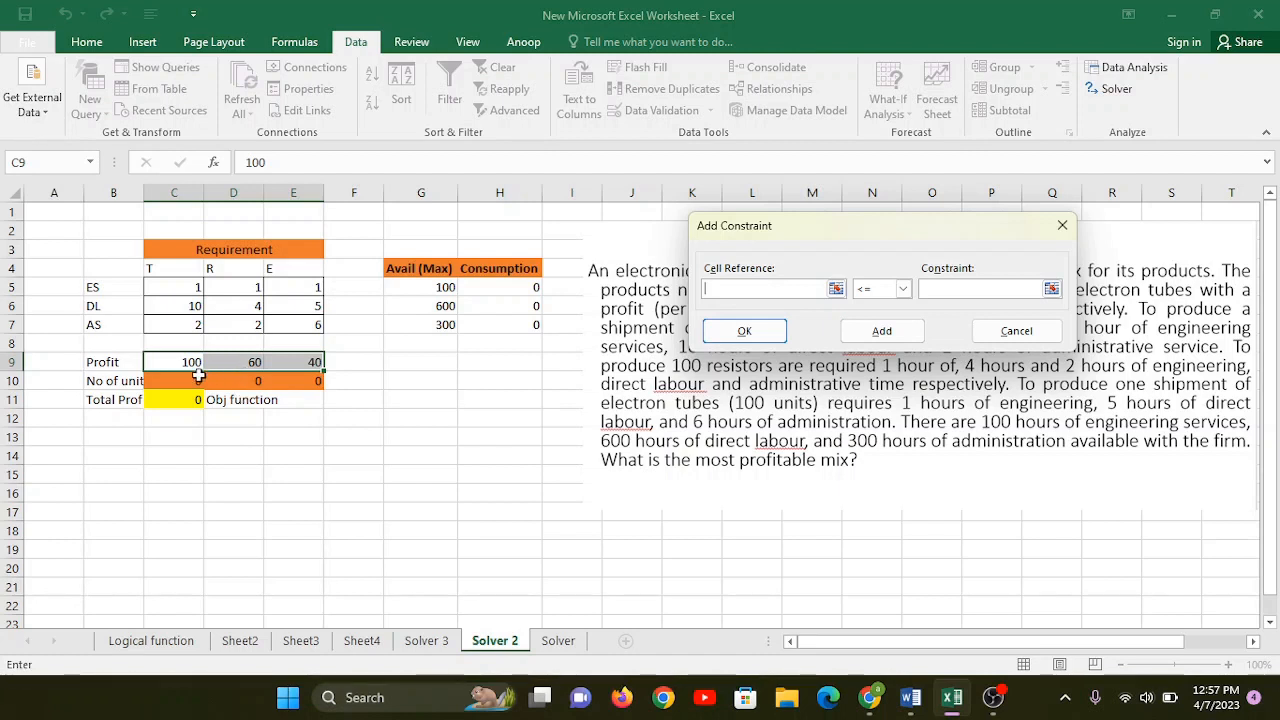
# Add an integer (int) constraint on the unit quantities in C10:E10 and finish the constraint list.
pyautogui.moveTo(173, 381); pyautogui.dragTo(303, 385)
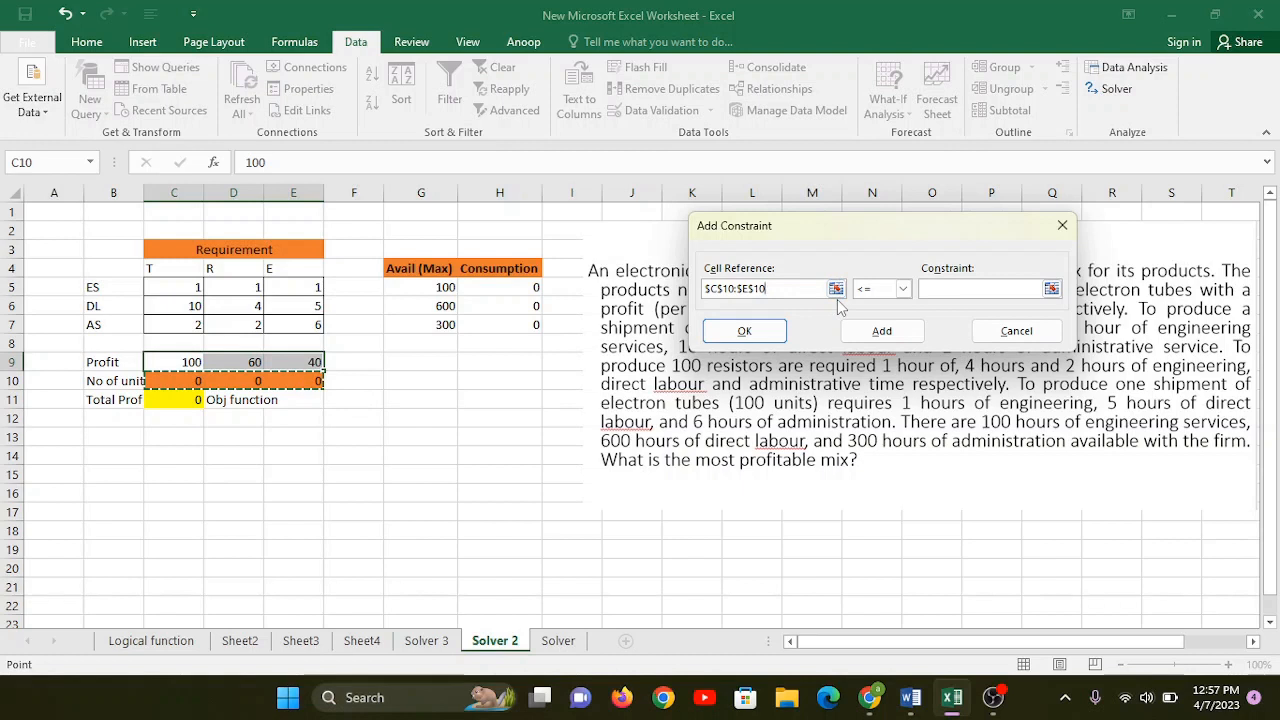
pyautogui.click(902, 289)
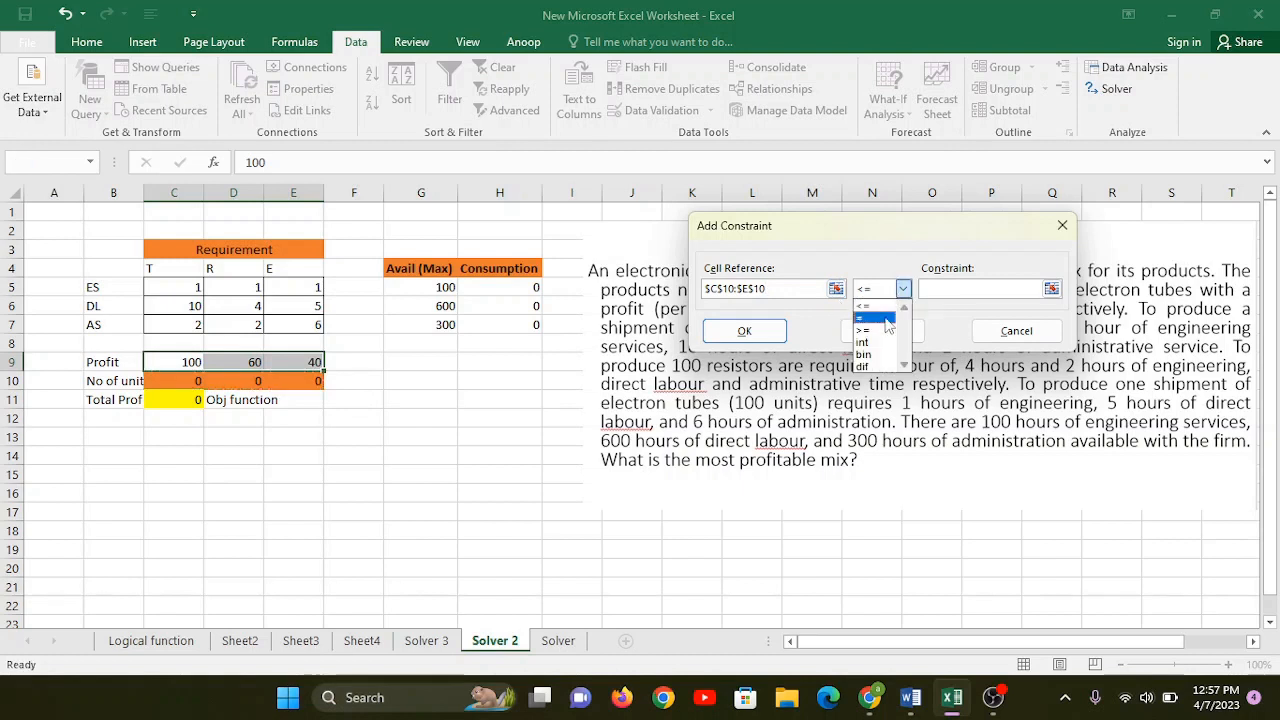
pyautogui.click(881, 343)
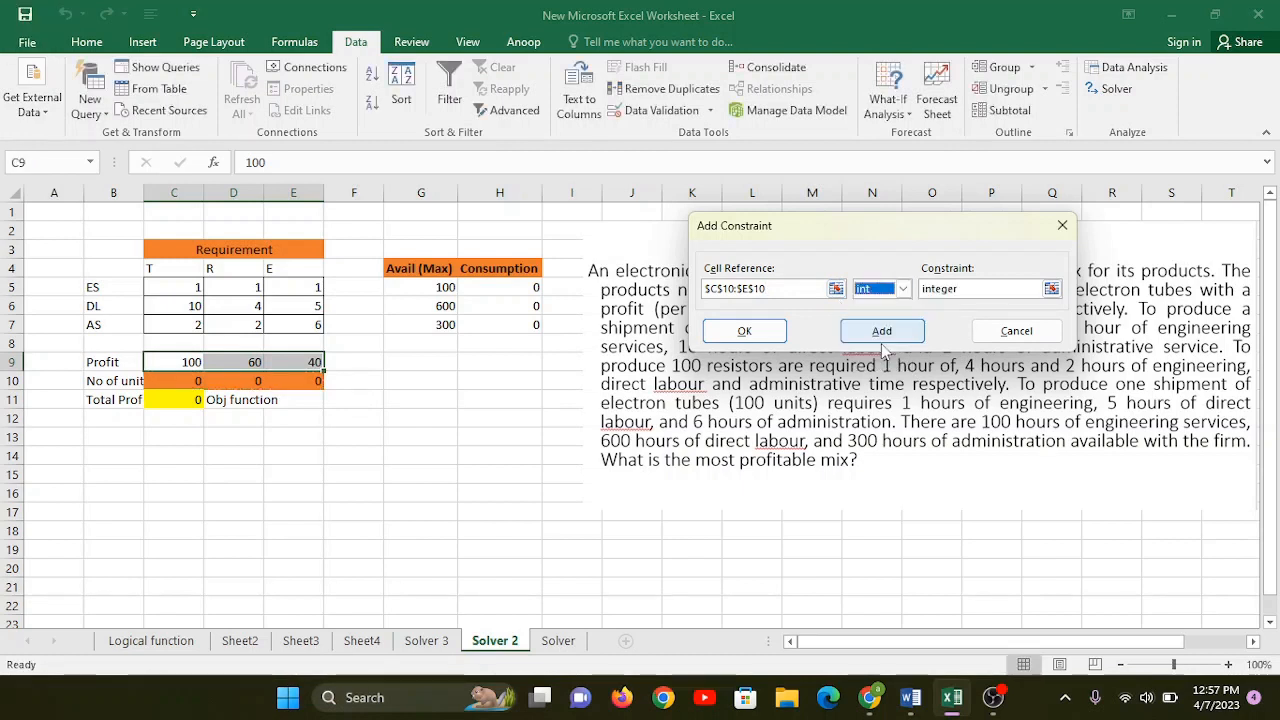
pyautogui.click(750, 333)
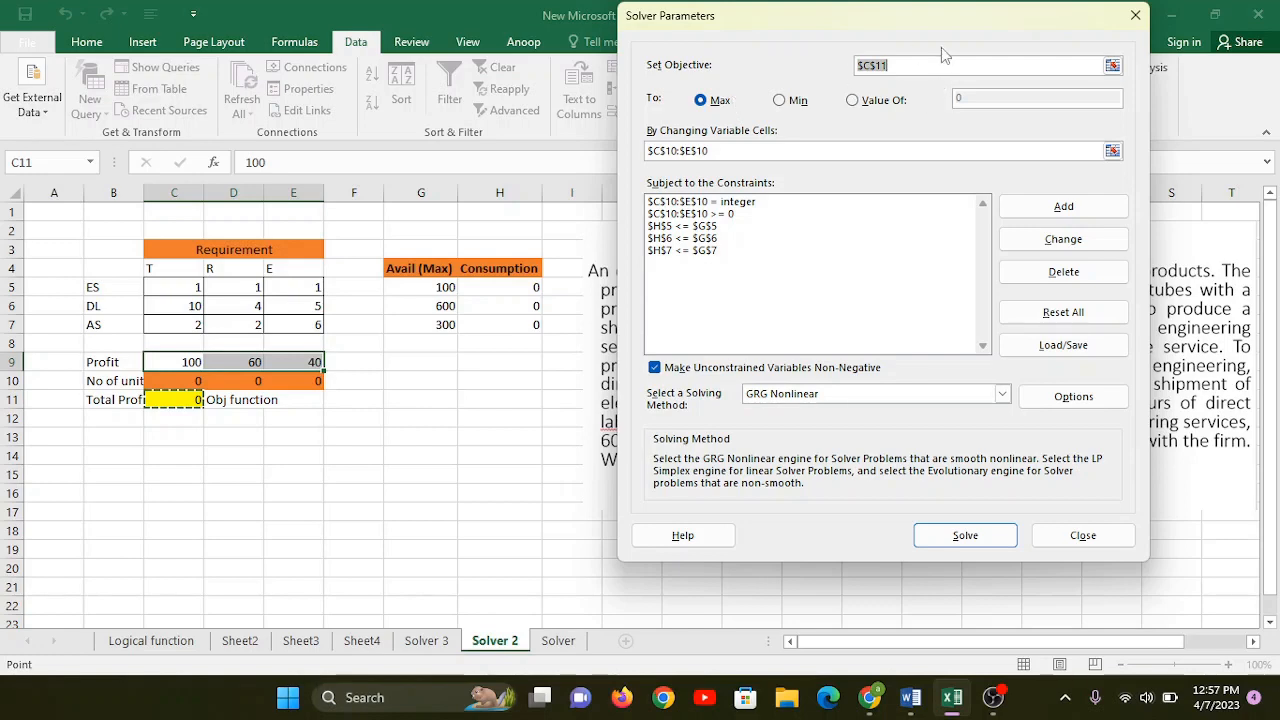
# Solve the product-mix model and keep the Solver solution on the sheet.
pyautogui.click(962, 540)
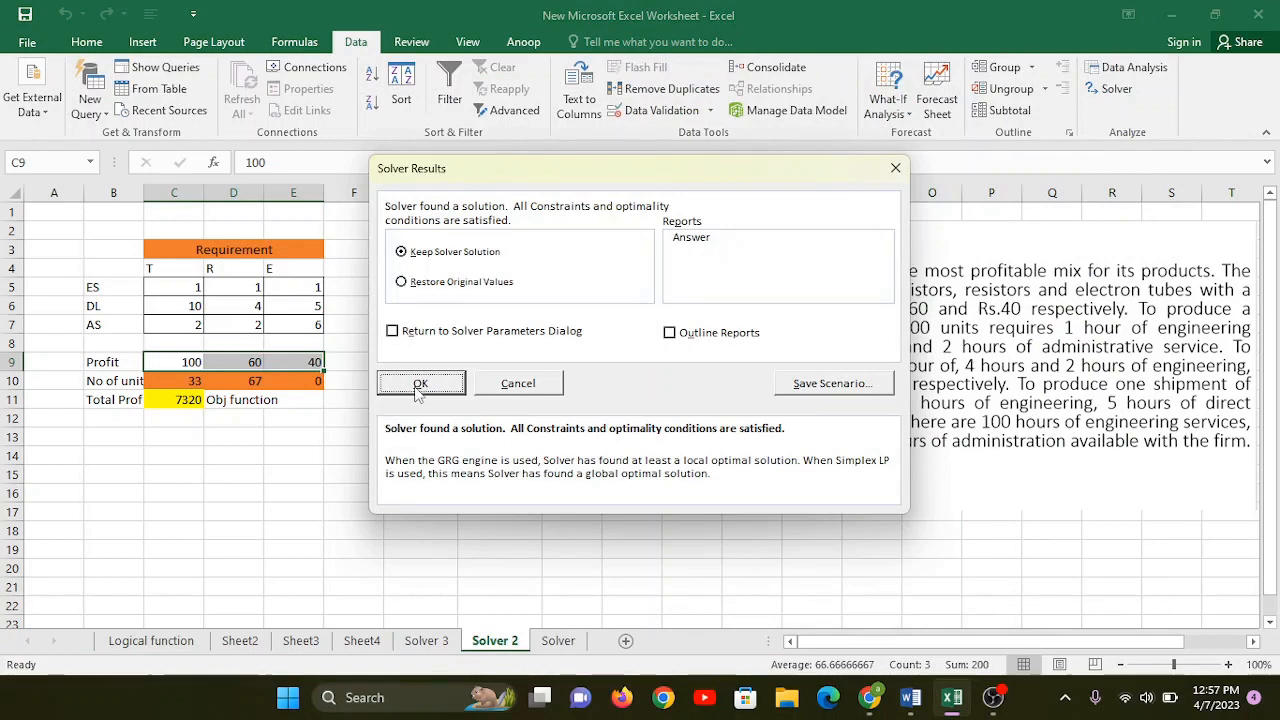
pyautogui.click(419, 386)
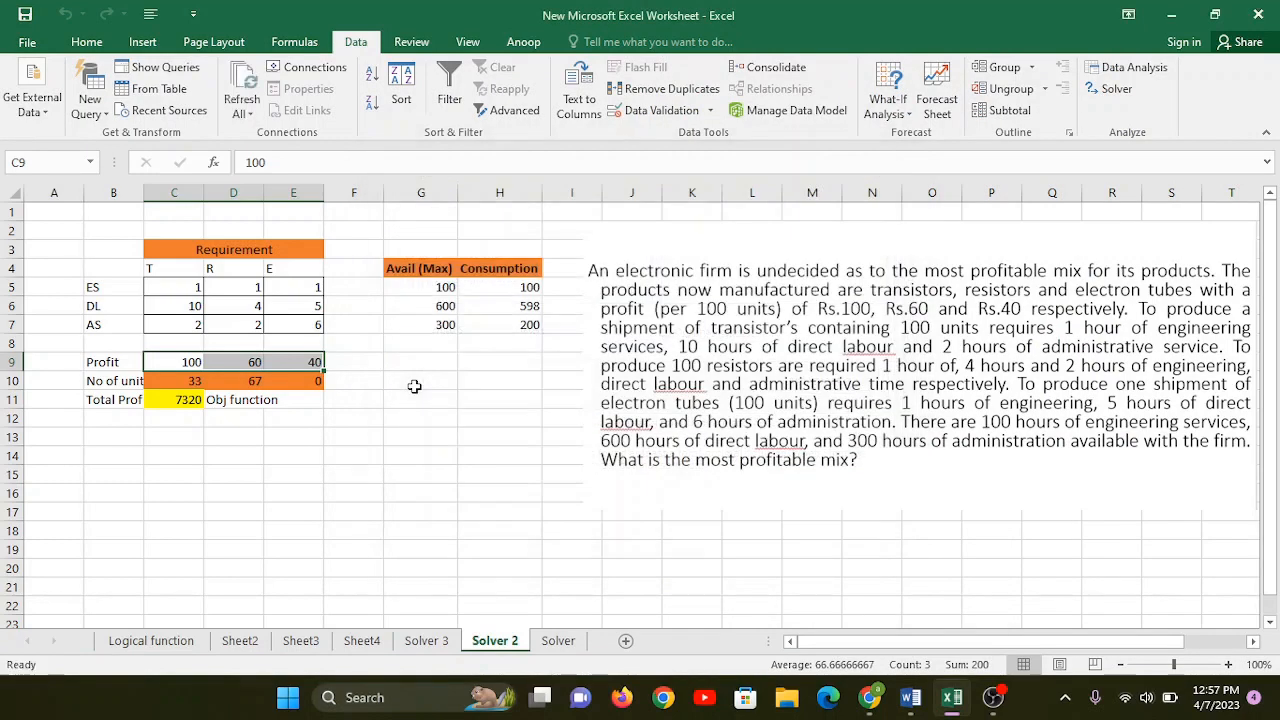
# Highlight the transistor and resistor unit quantities in C10:D10 with yellow fill.
pyautogui.click(192, 386)
pyautogui.click(220, 383)
pyautogui.moveTo(192, 383); pyautogui.dragTo(251, 381)
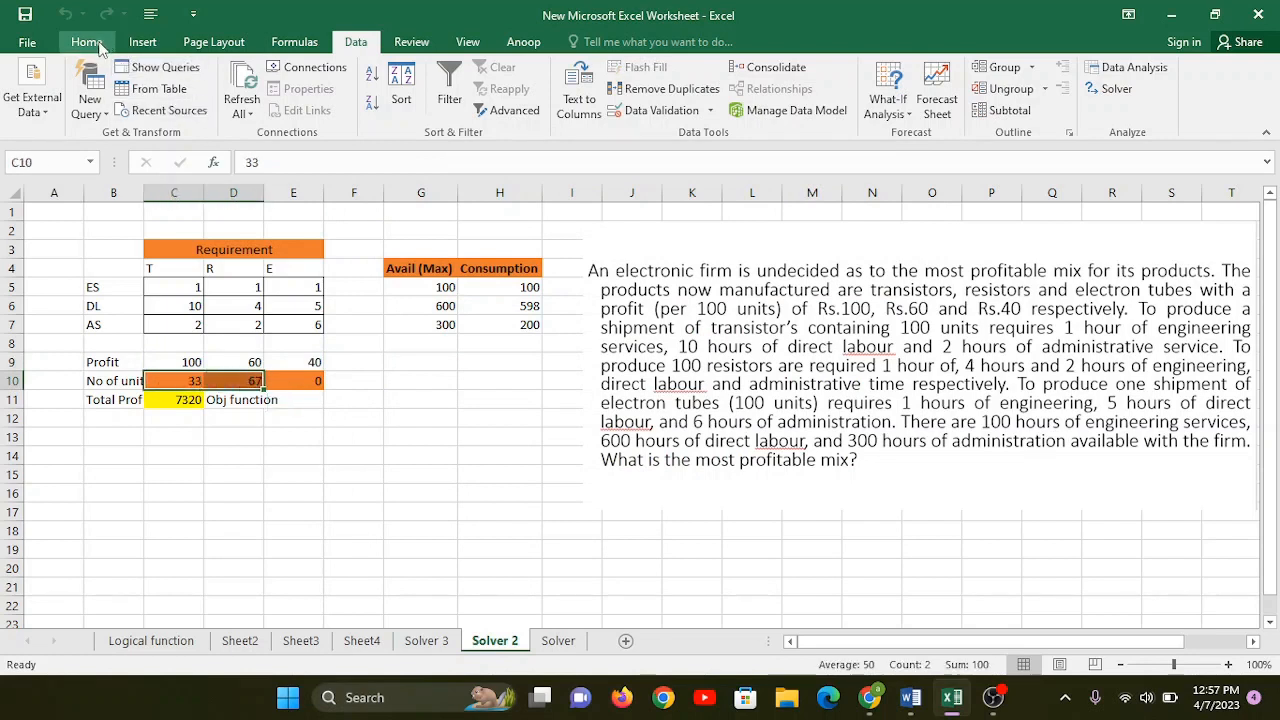
pyautogui.click(87, 42)
pyautogui.click(284, 104)
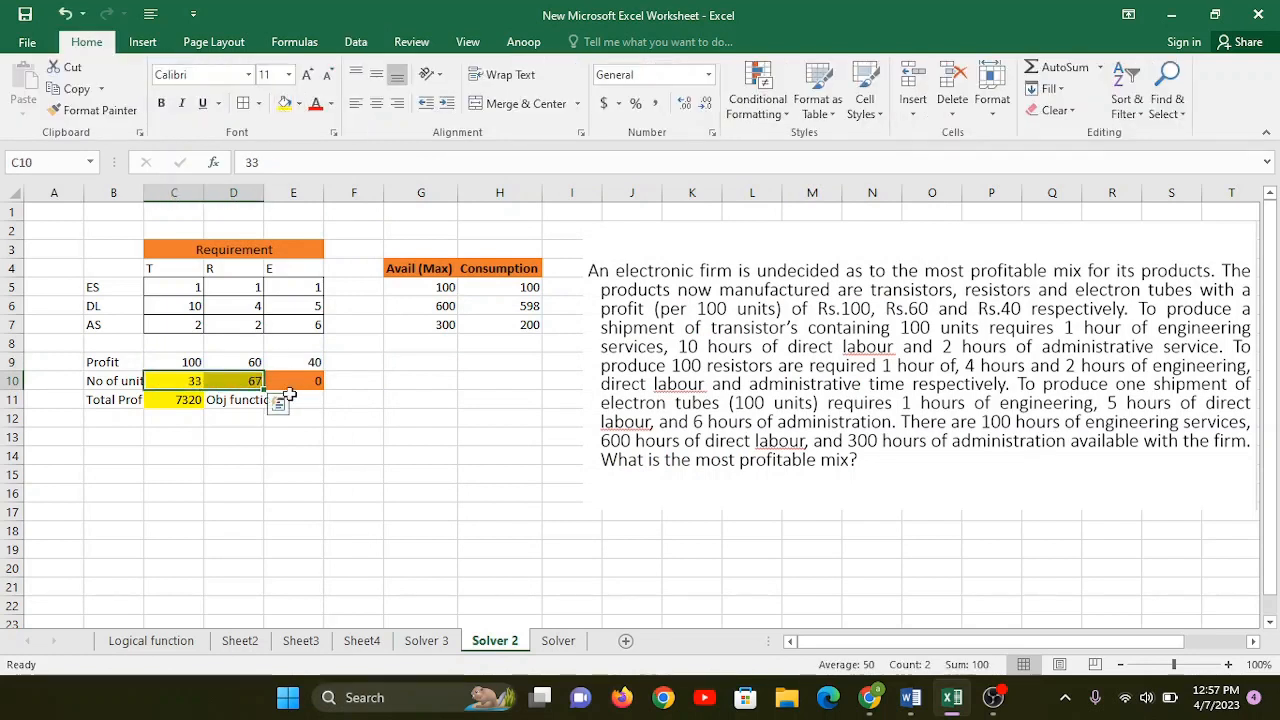
# Make the total profit value in C11 bold.
pyautogui.click(193, 386)
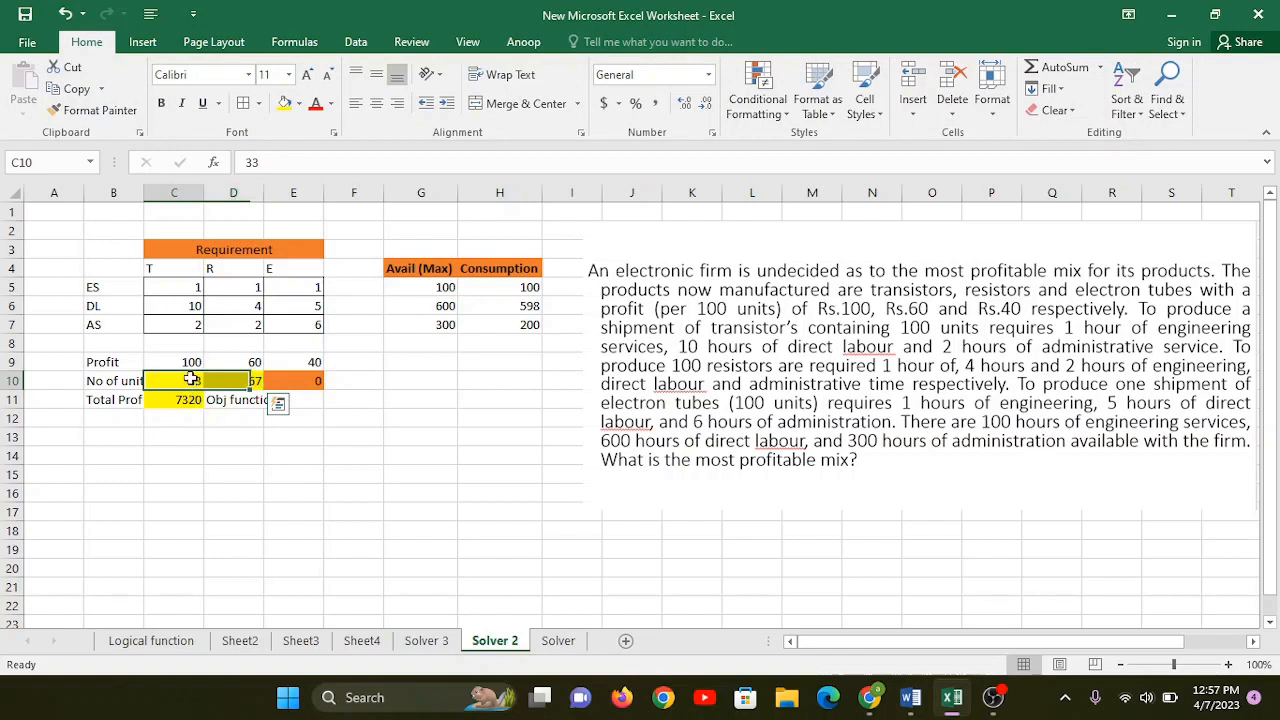
pyautogui.click(244, 380)
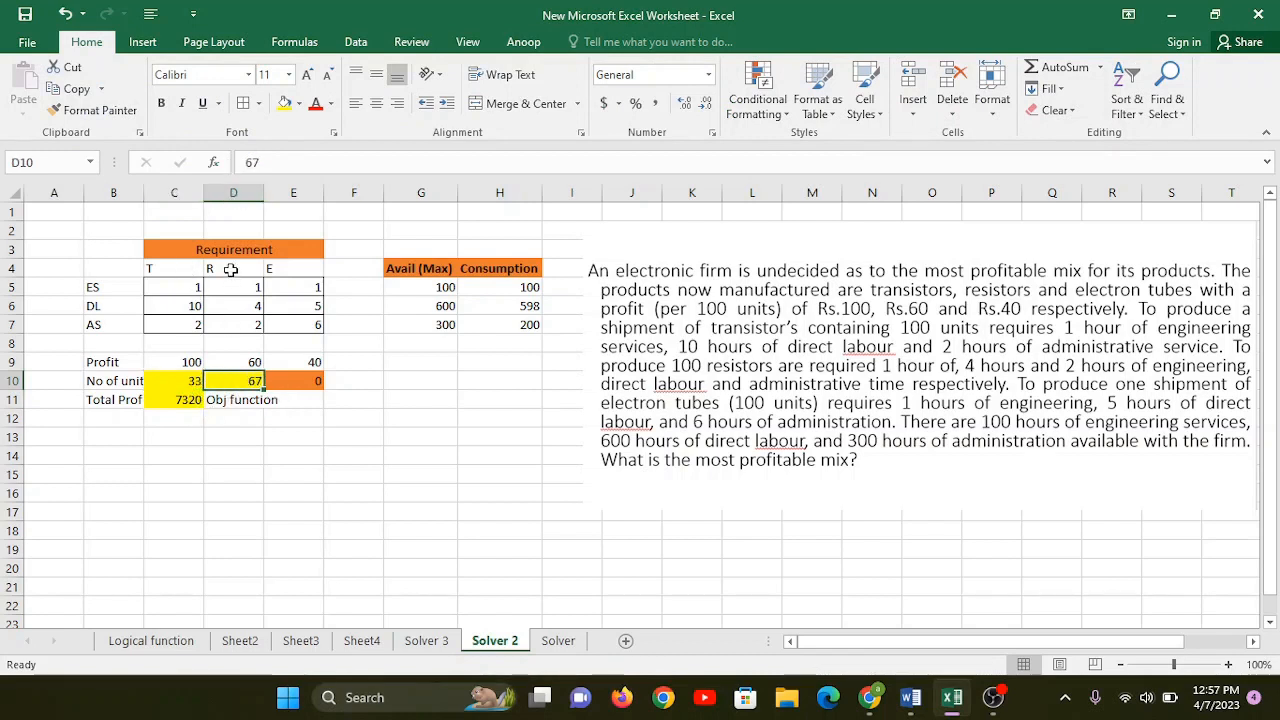
pyautogui.click(305, 383)
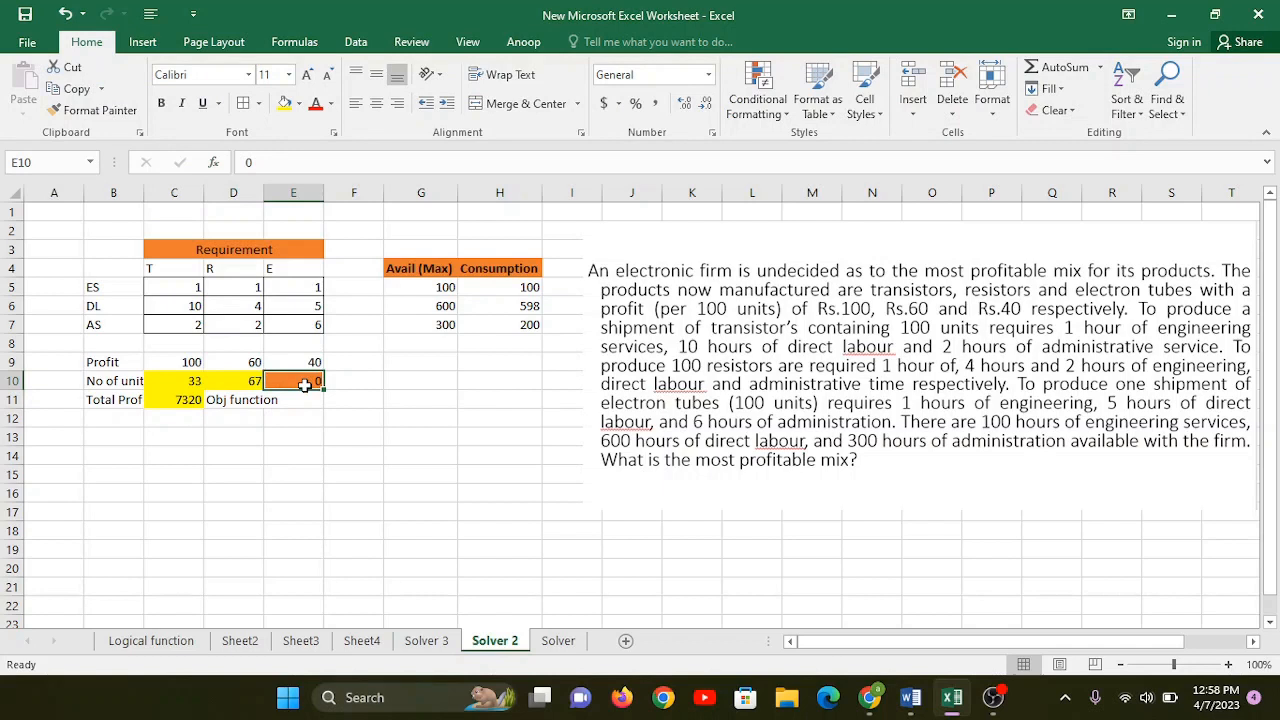
pyautogui.click(180, 398)
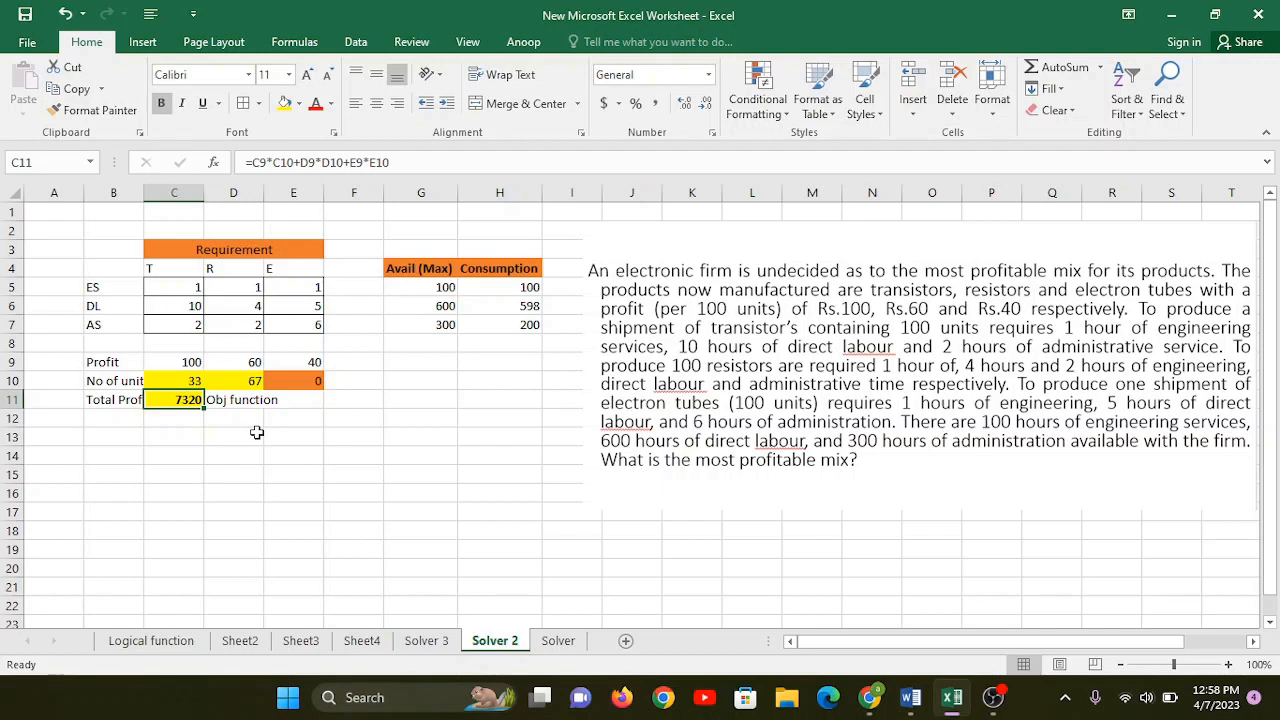
# Move the problem statement picture slightly up and toward the Consumption table, with its left edge in column I.
pyautogui.click(201, 381)
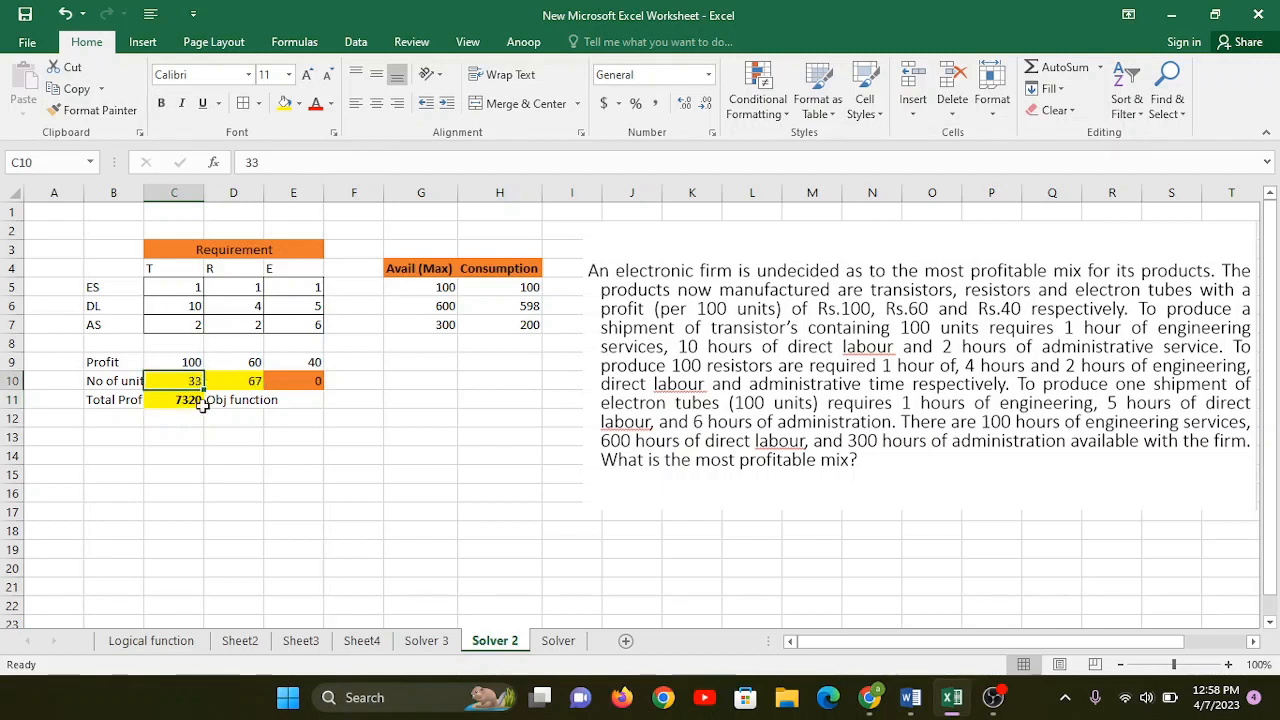
pyautogui.click(194, 400)
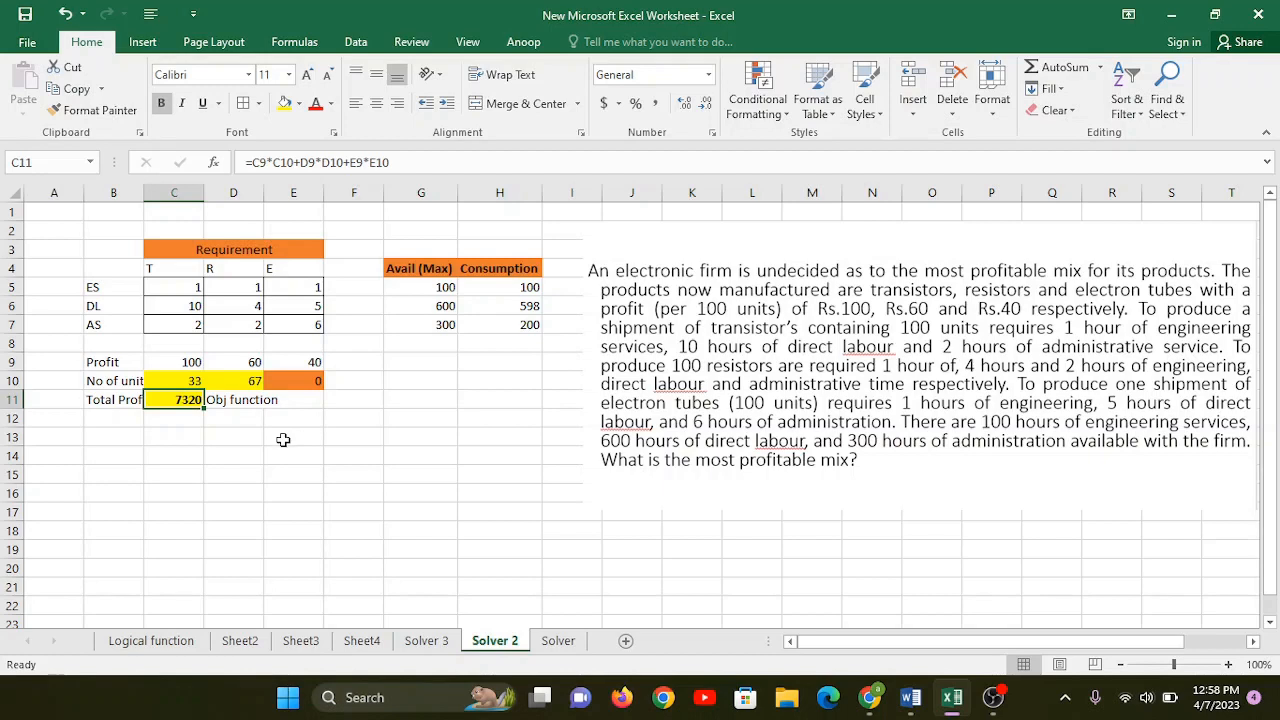
pyautogui.moveTo(645, 375); pyautogui.dragTo(615, 356)
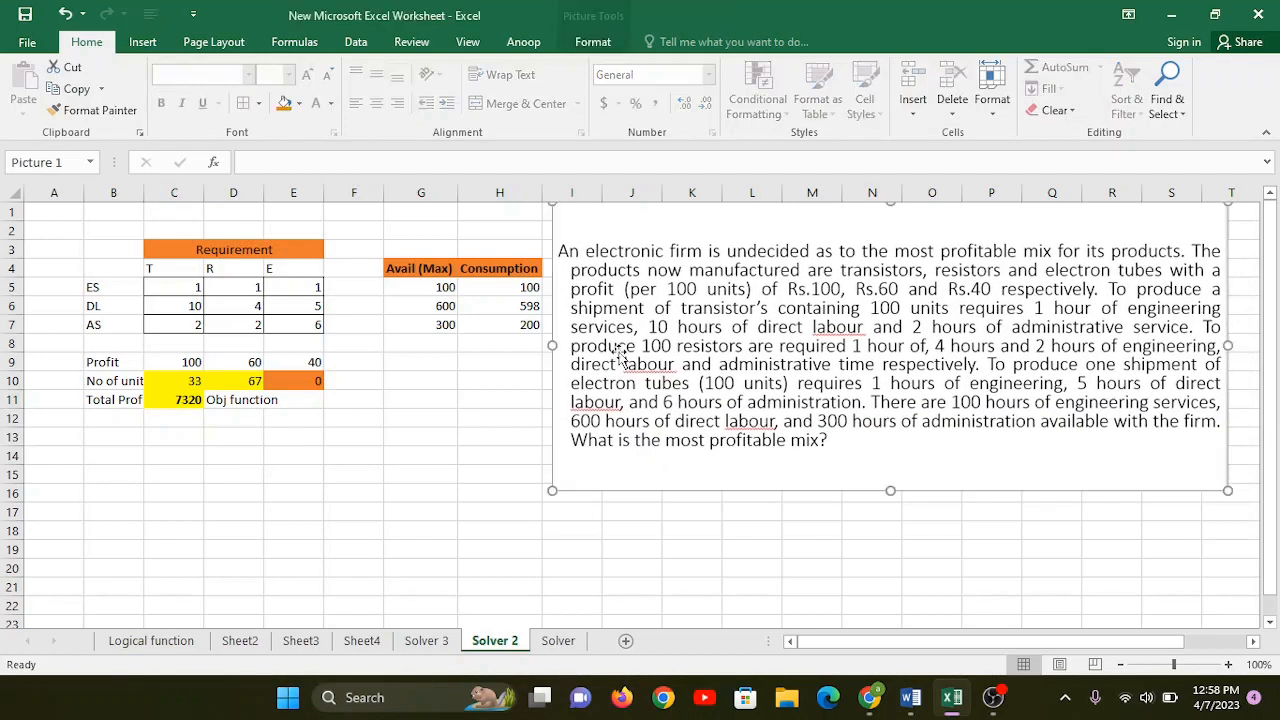